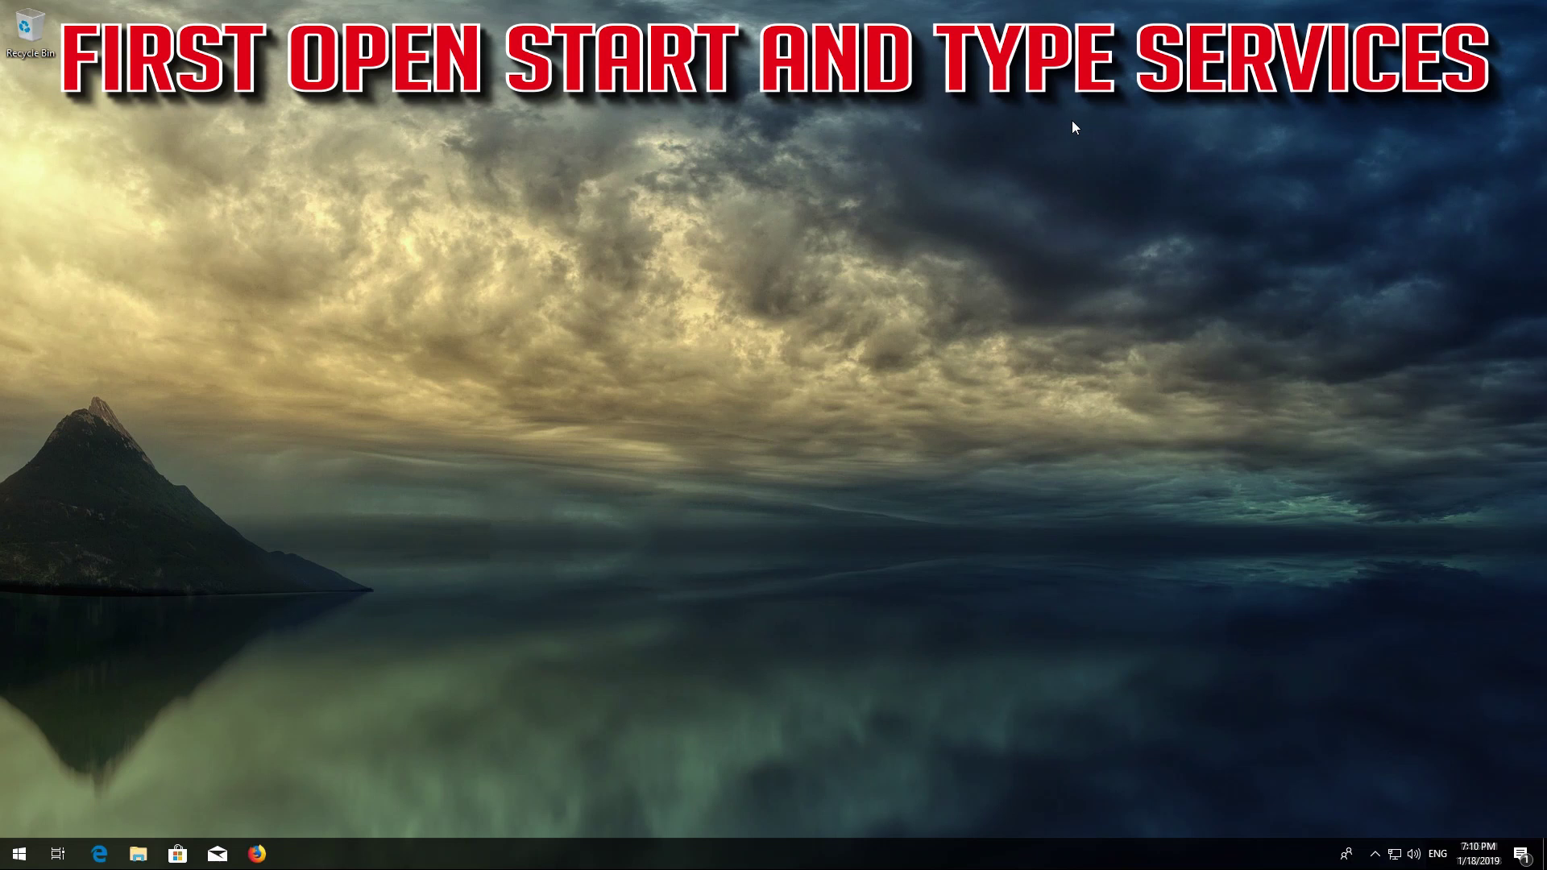
Step: Search for "services" from Start and open the Services desktop app
key("super")
type("servic")
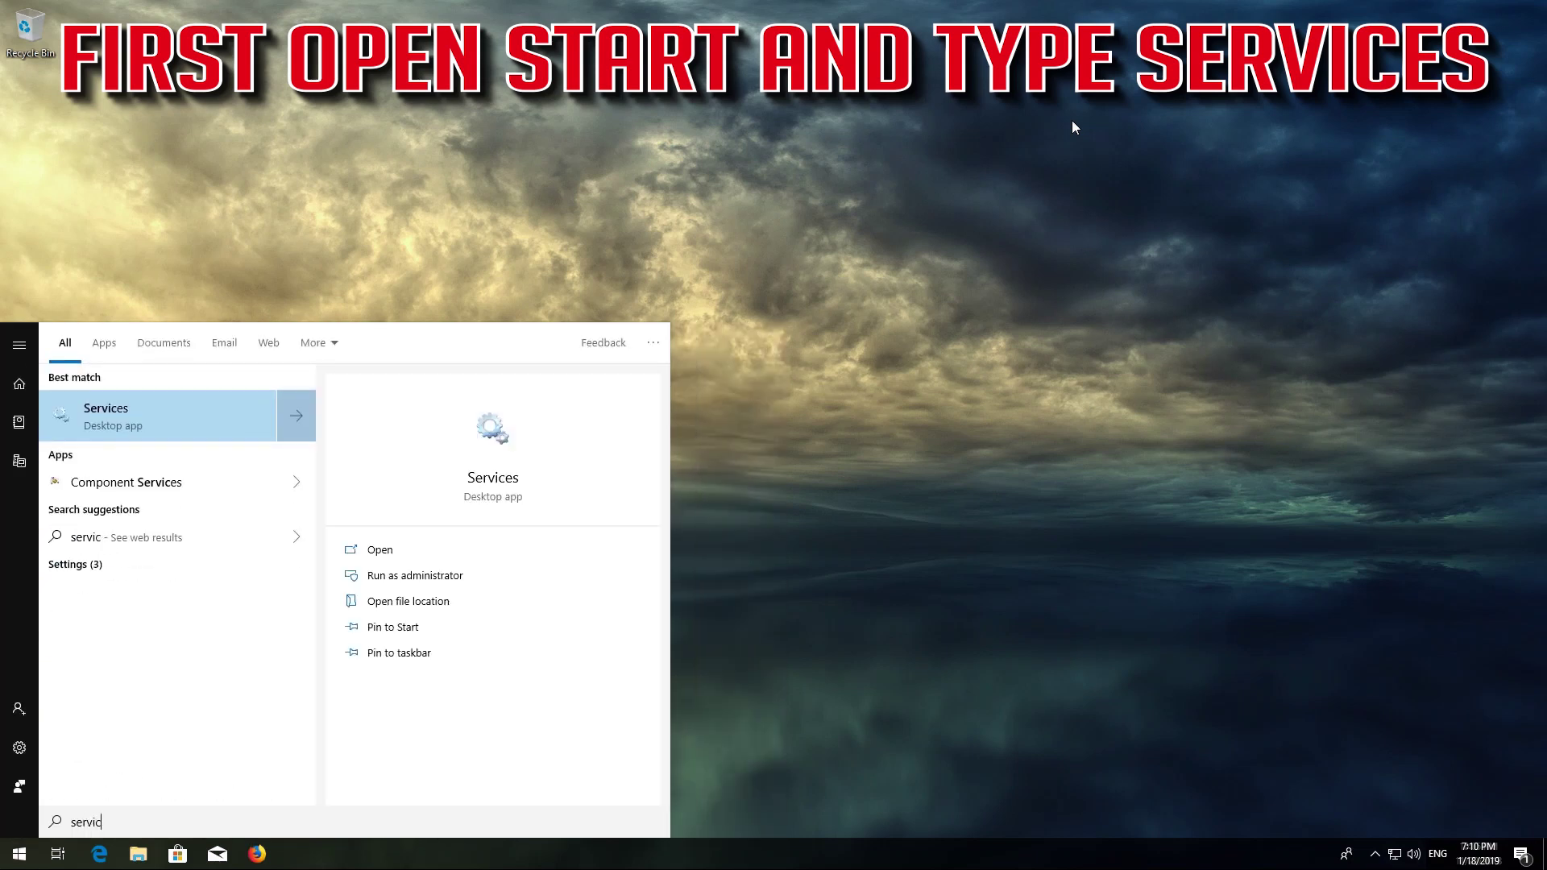
type("es")
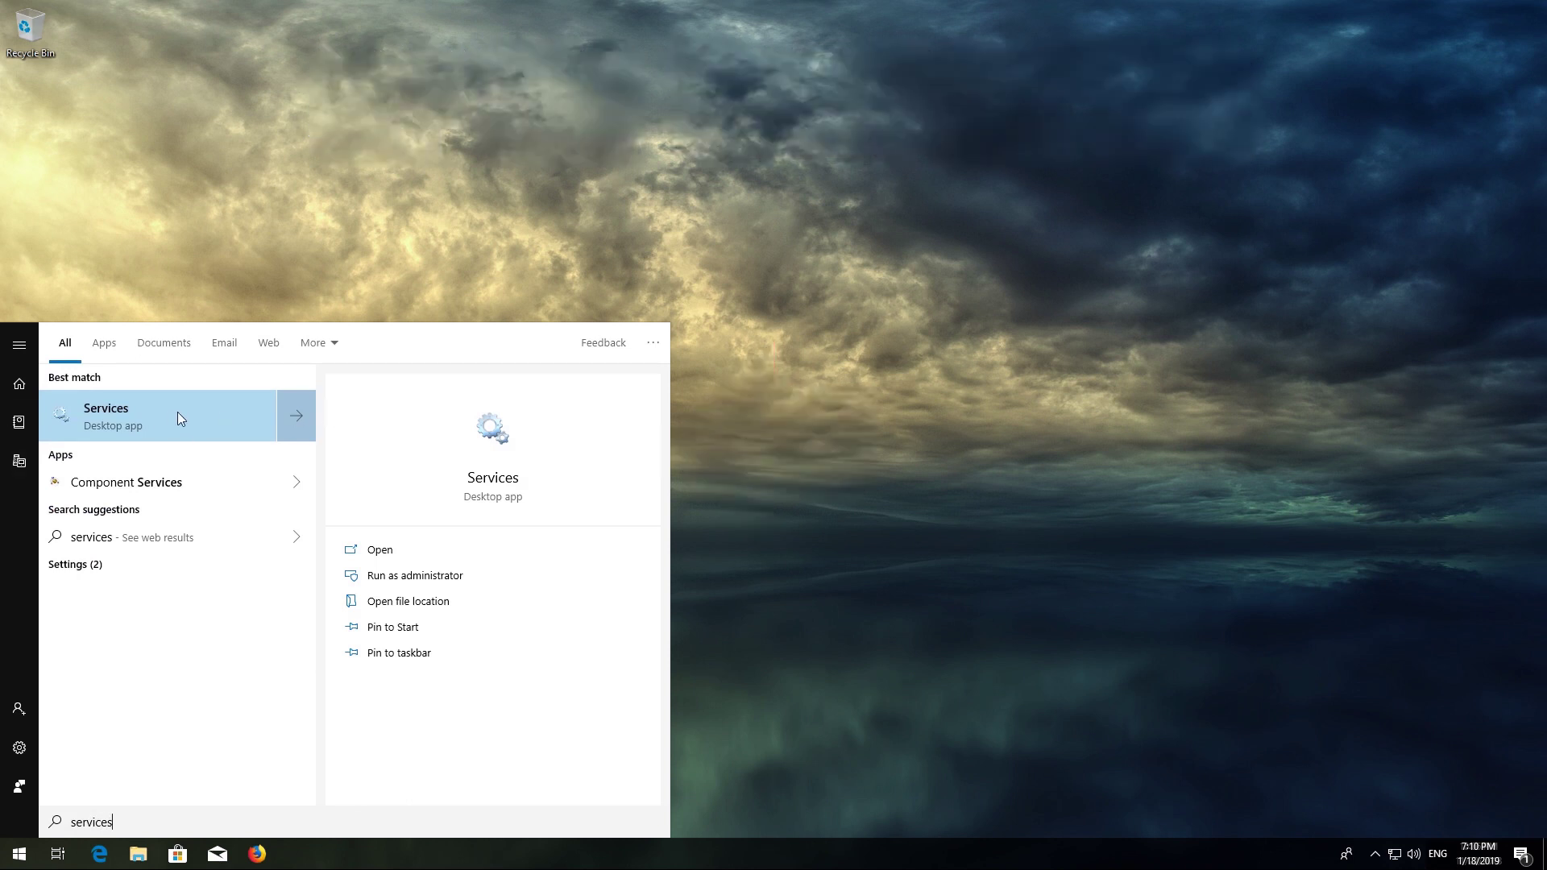
left_click(178, 412)
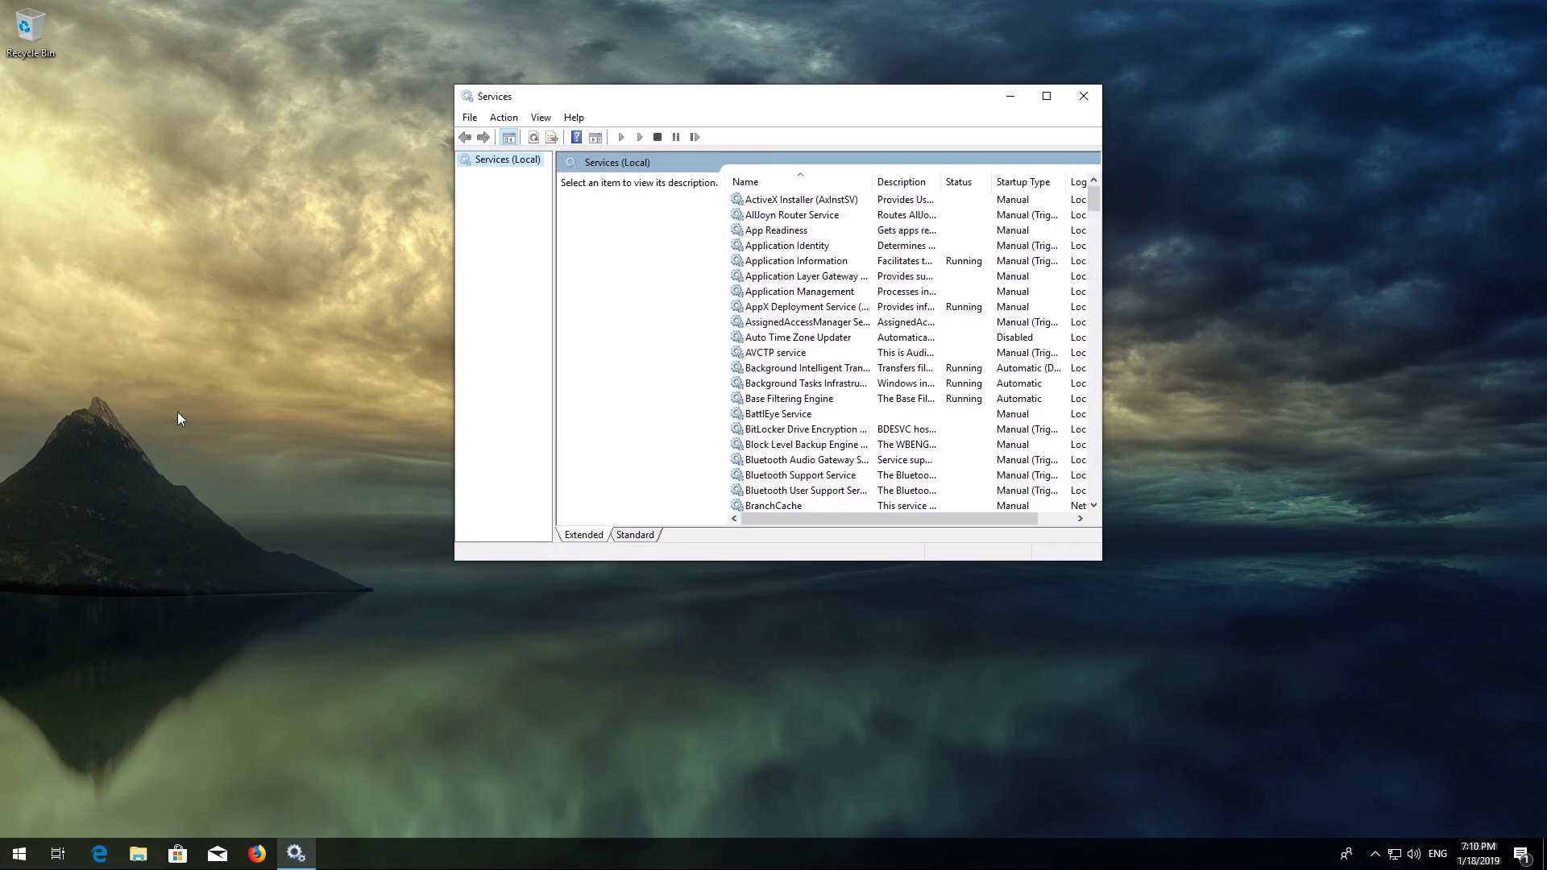
Step: Locate the Windows Update service in the list of local services and open its properties
left_click(771, 351)
scroll(772, 351, "down", 7)
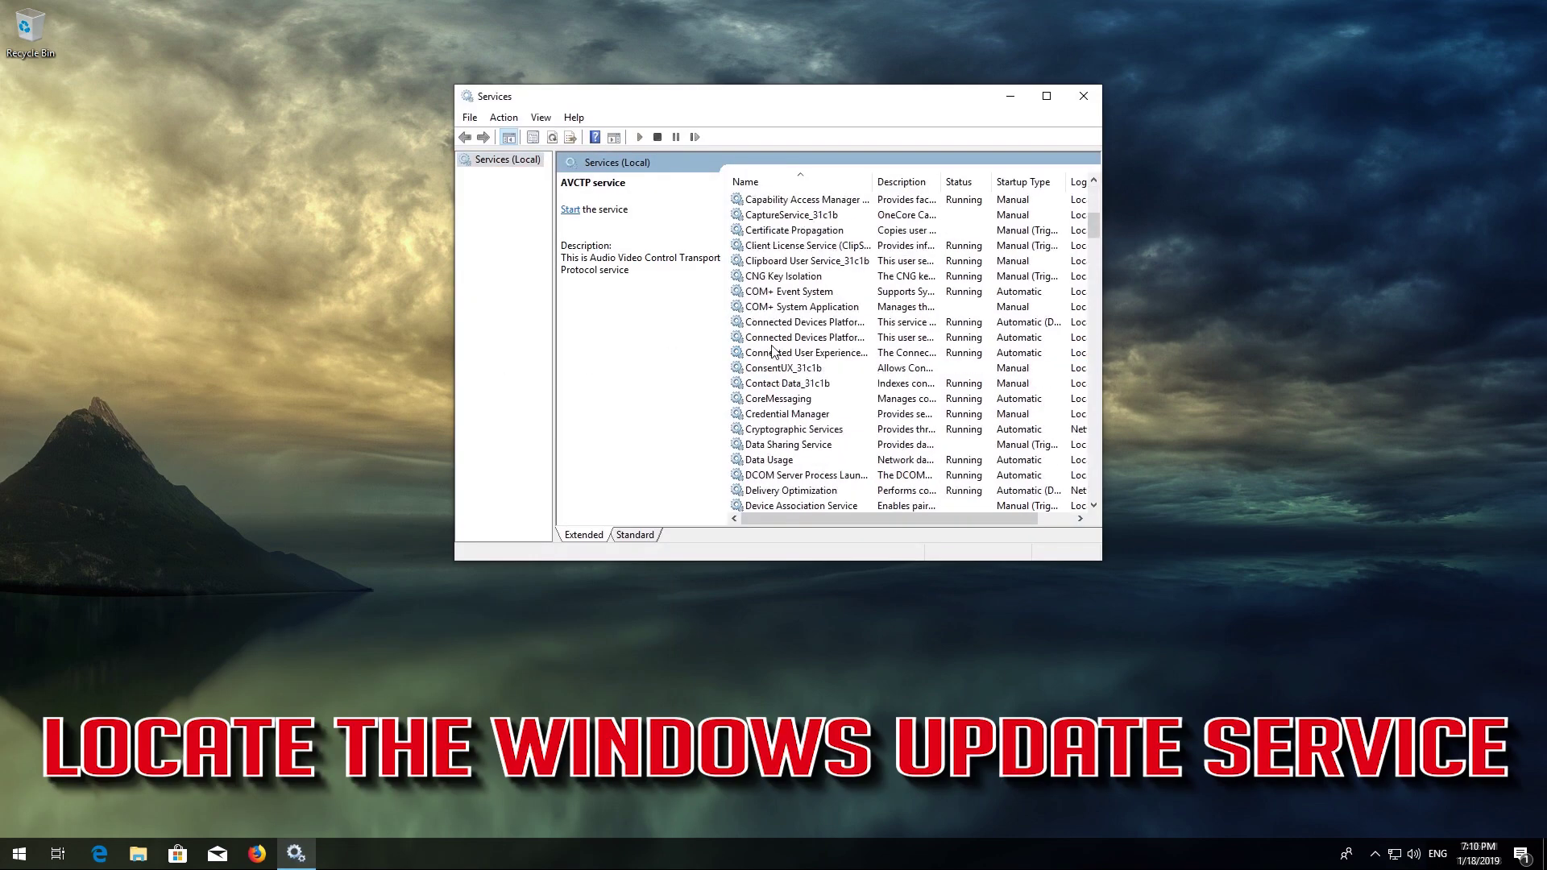
scroll(771, 352, "down", 20)
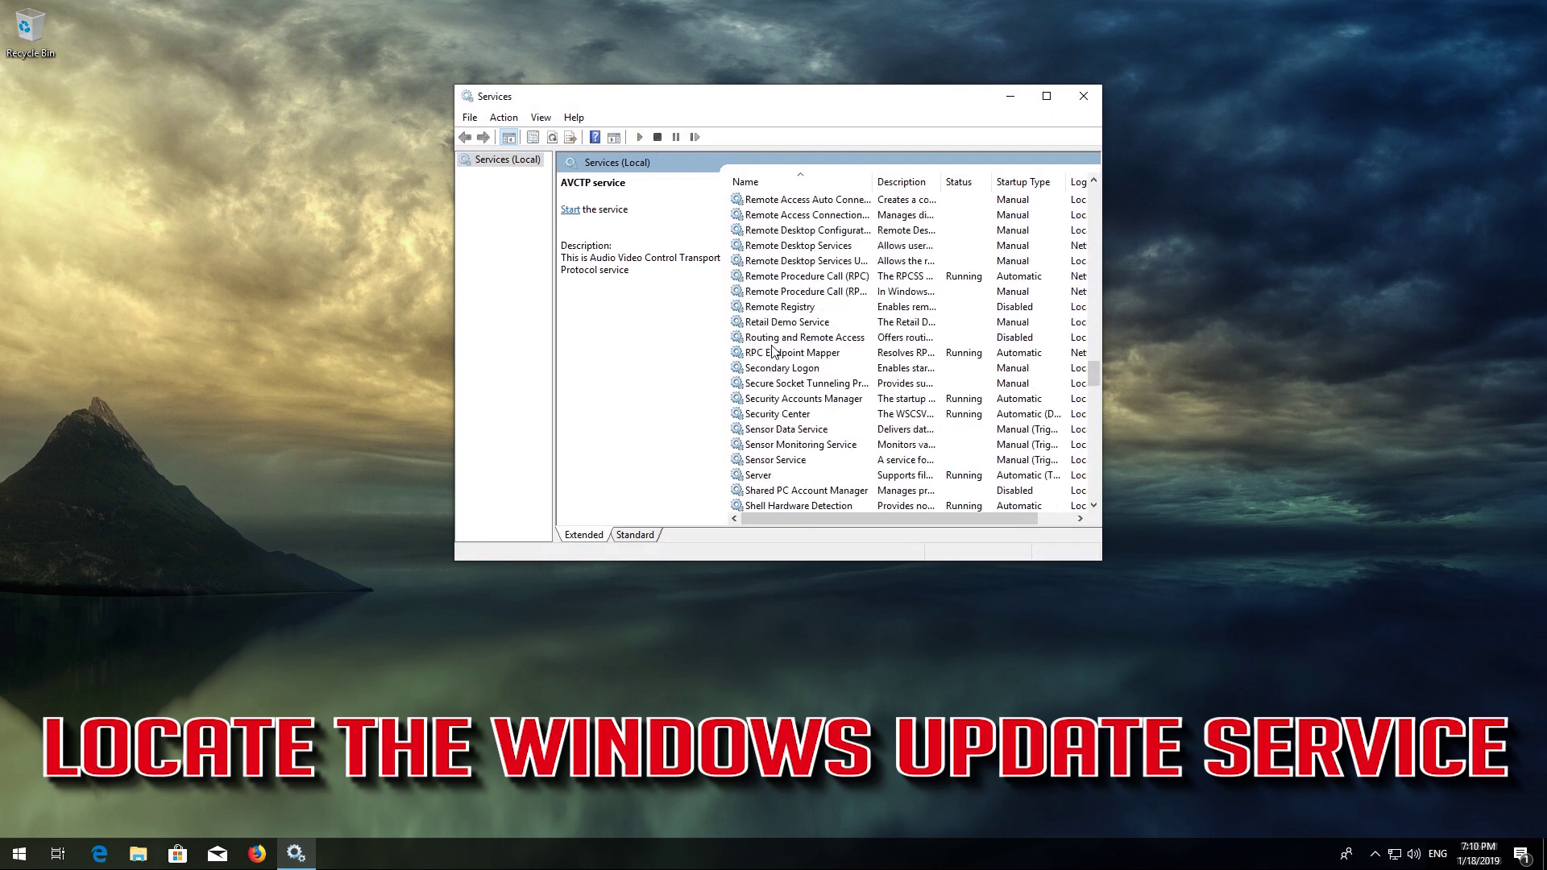
scroll(772, 351, "down", 12)
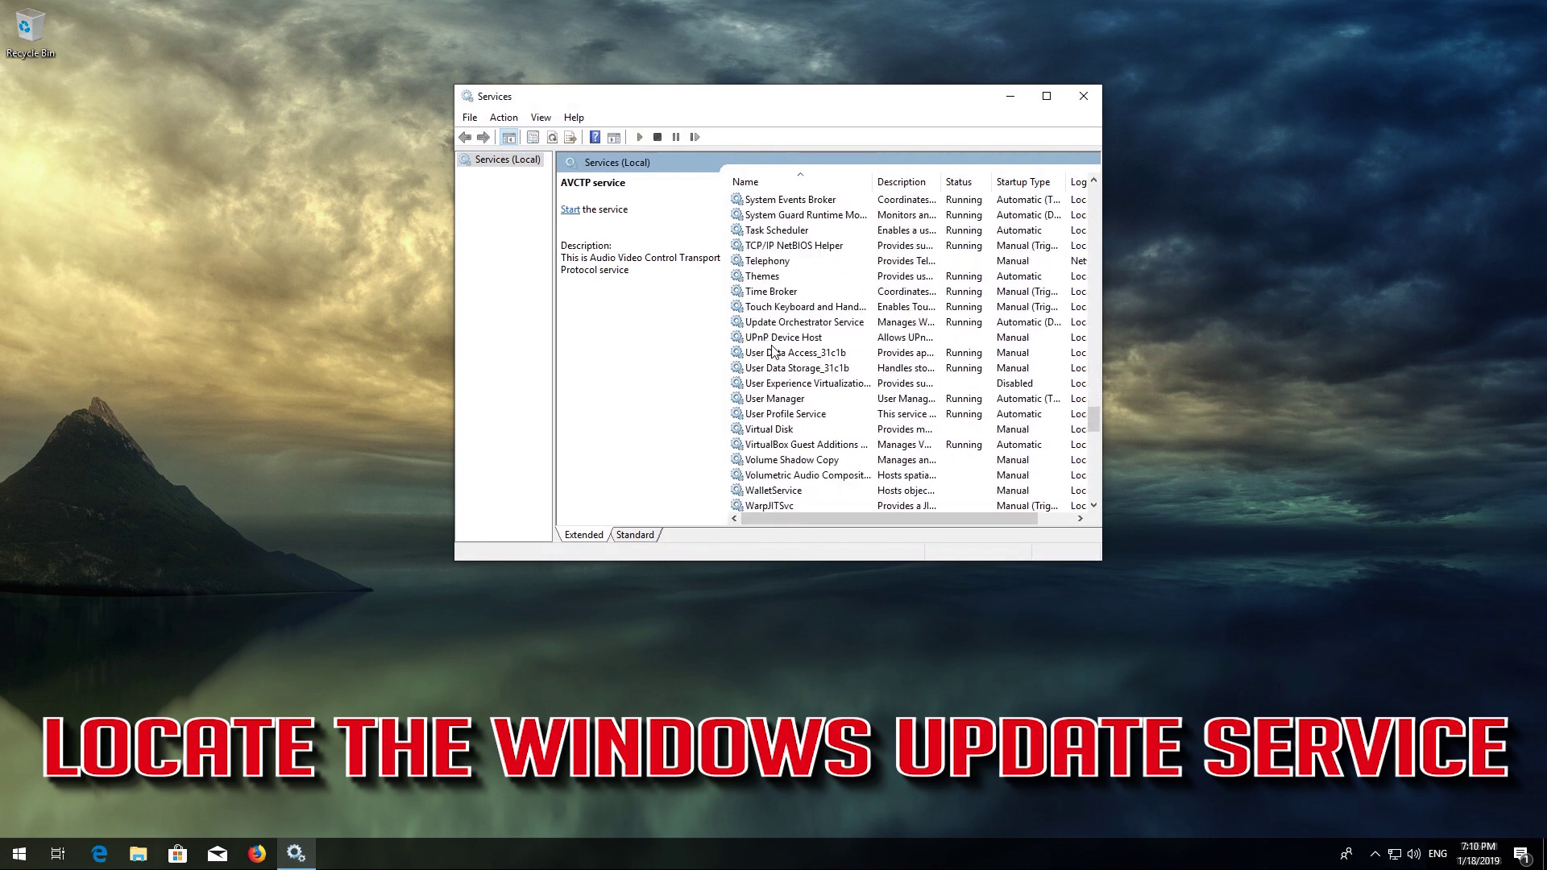
scroll(772, 351, "down", 5)
scroll(772, 351, "down", 10)
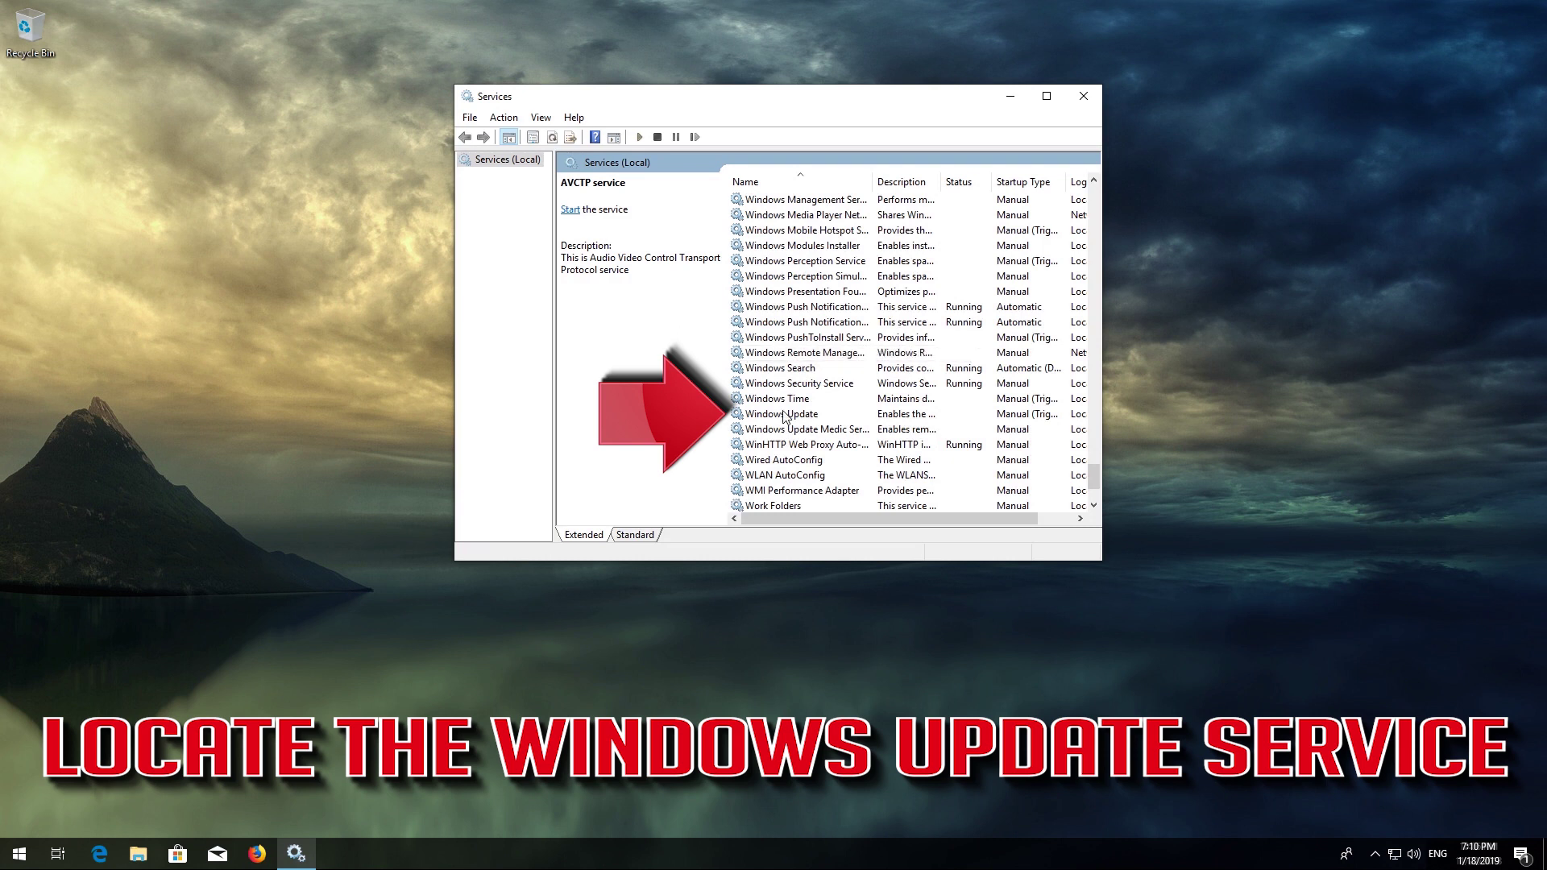
left_click(786, 415)
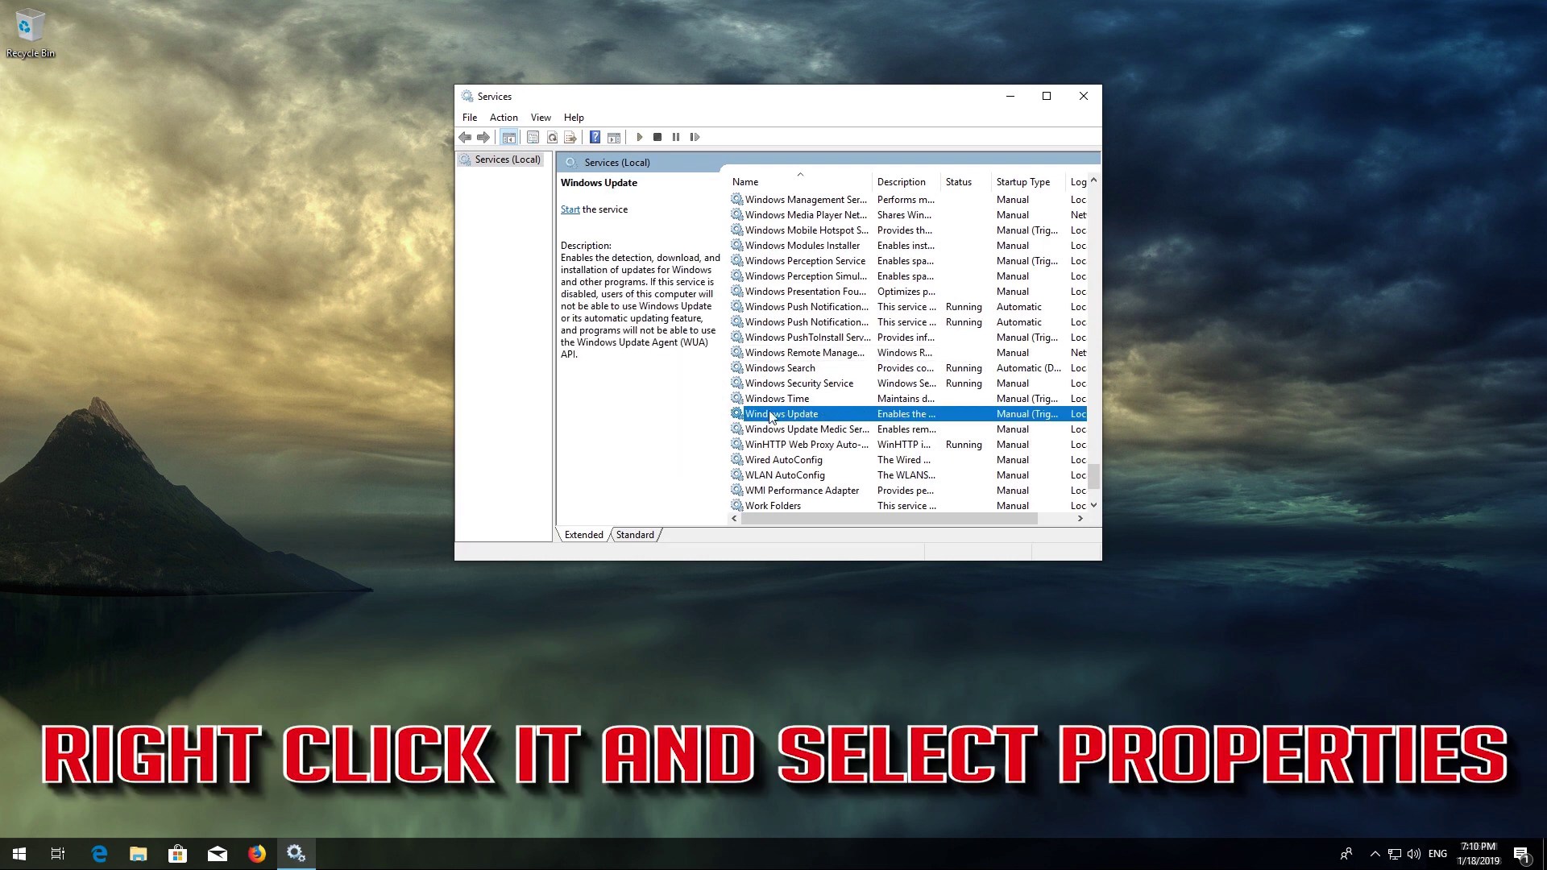
right_click(798, 414)
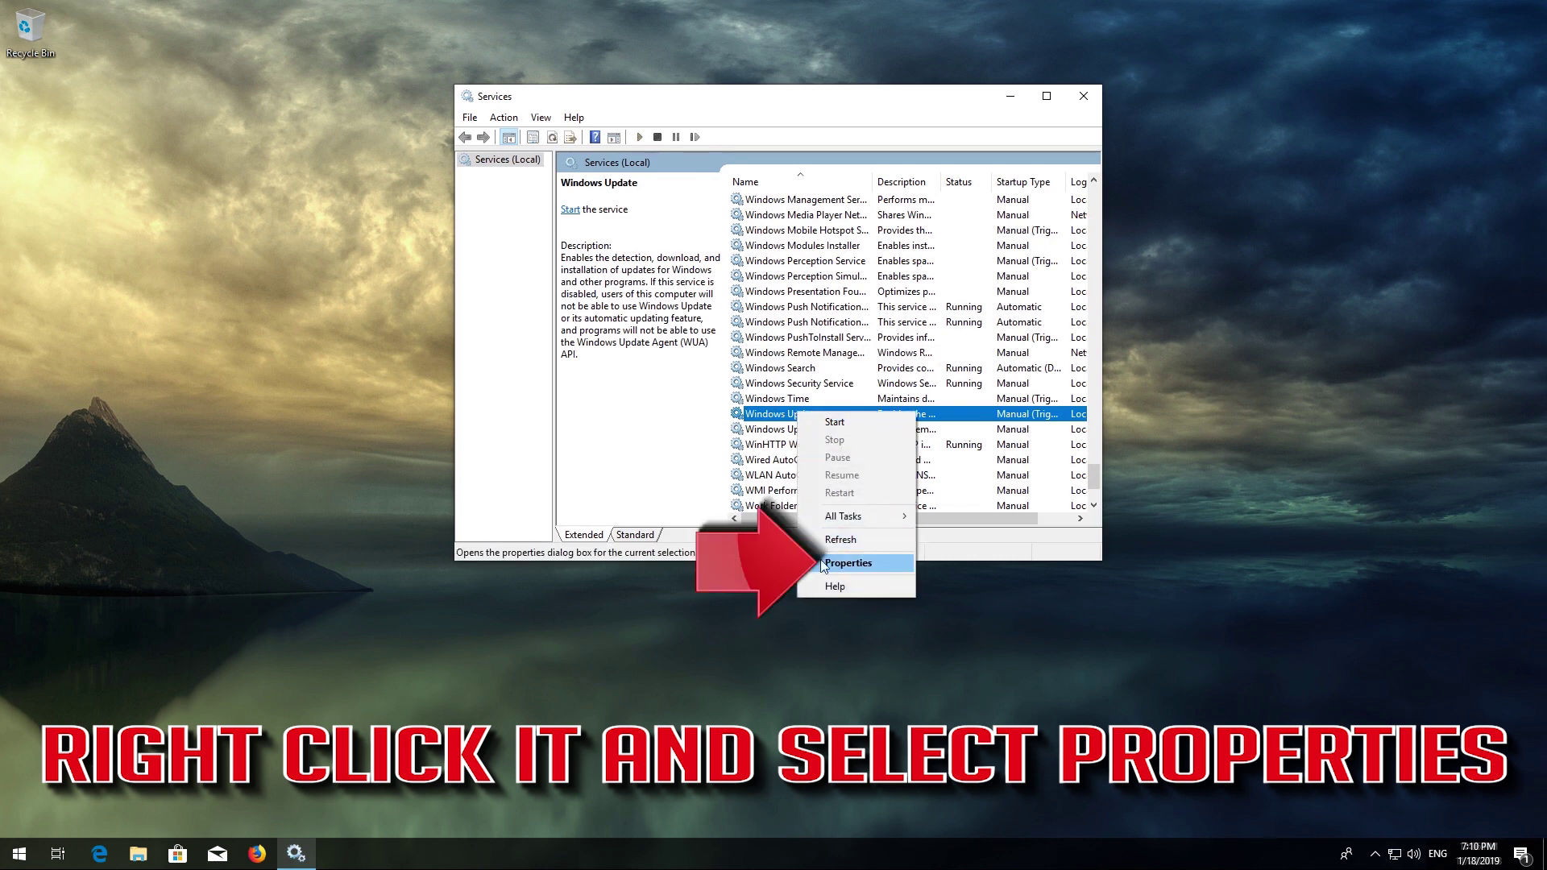
left_click(859, 562)
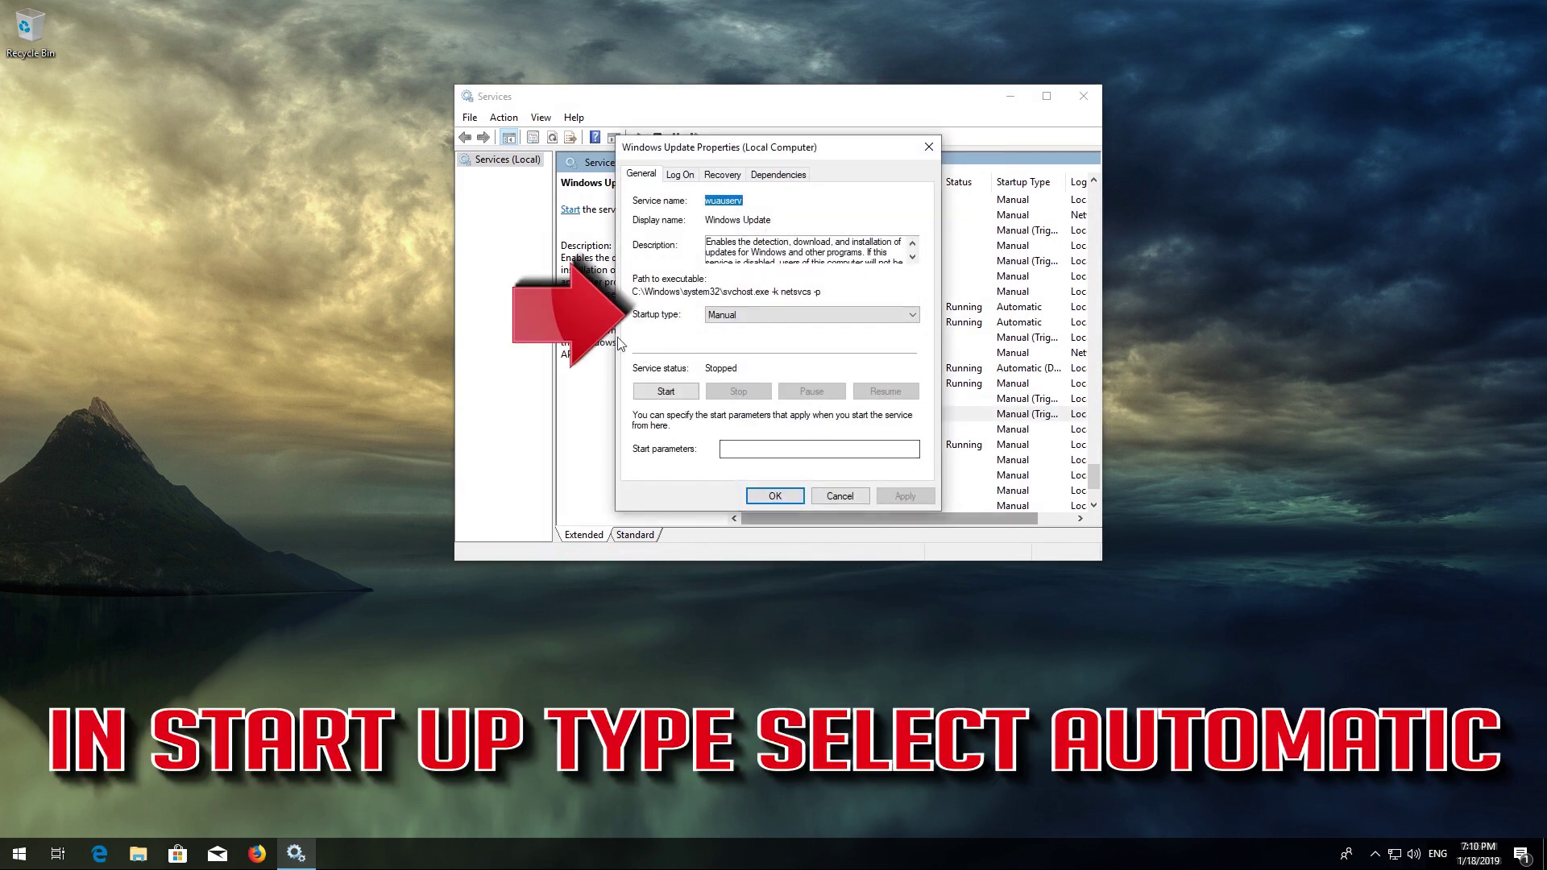
Step: Set the Windows Update service's startup type to Automatic, applying and confirming the change
left_click(800, 317)
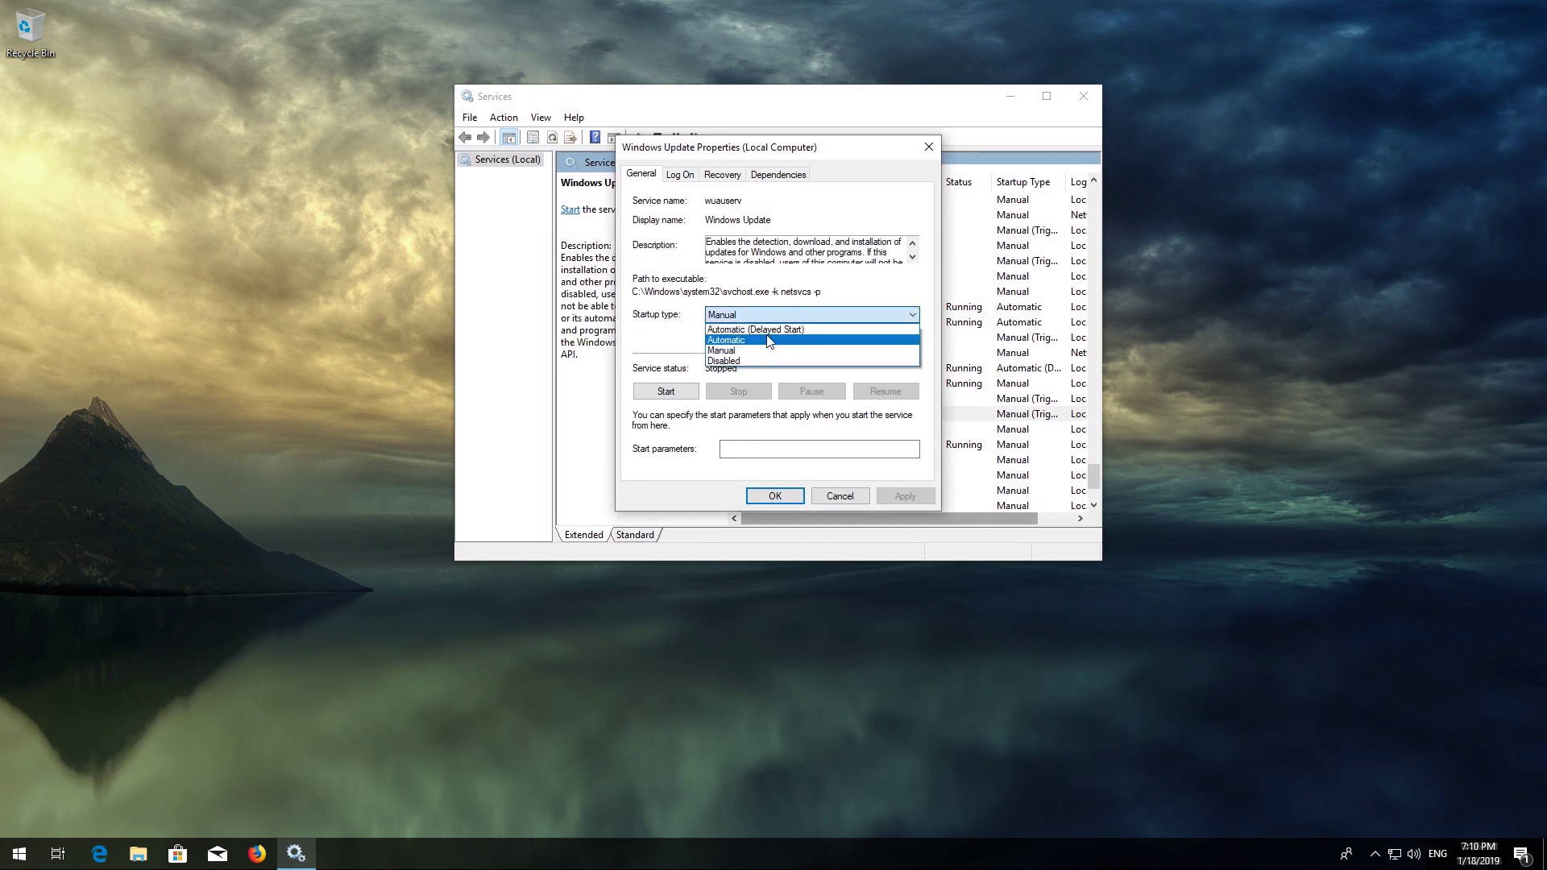
left_click(767, 340)
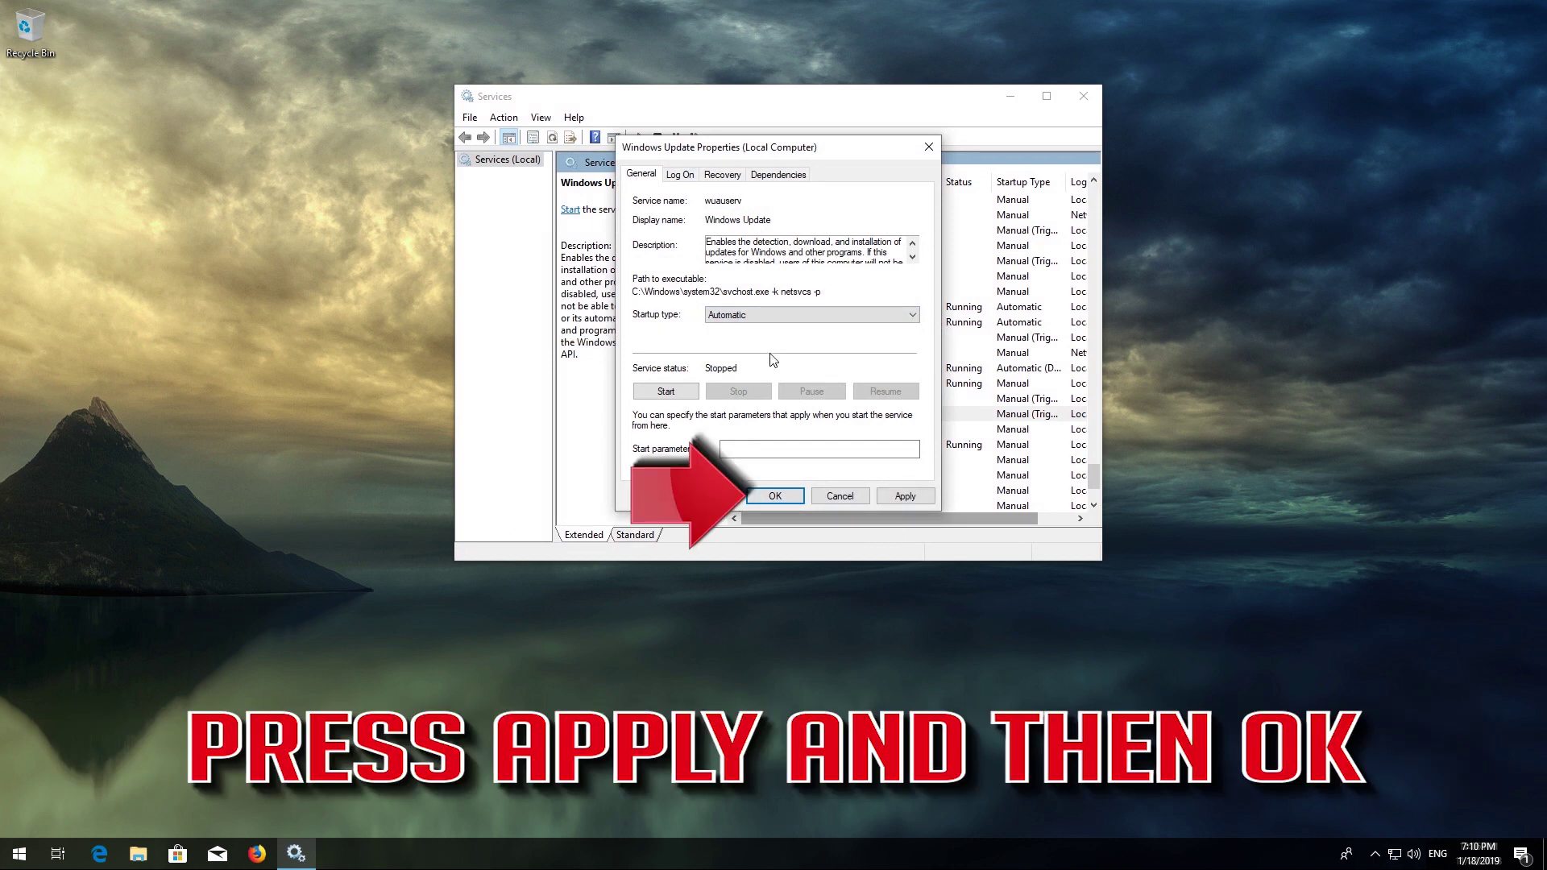
left_click(904, 496)
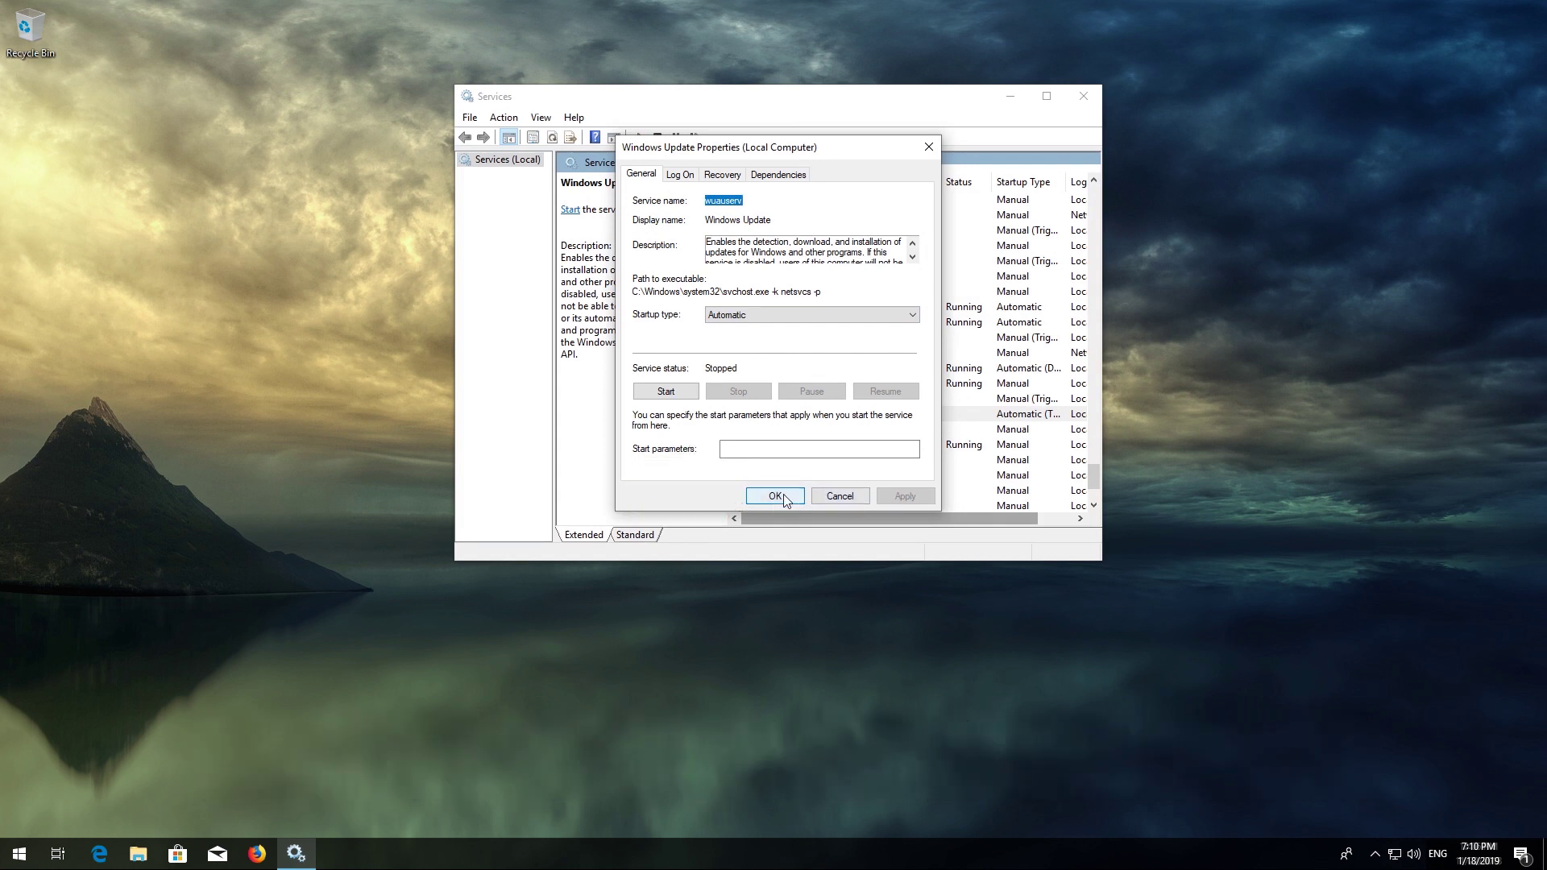
left_click(775, 495)
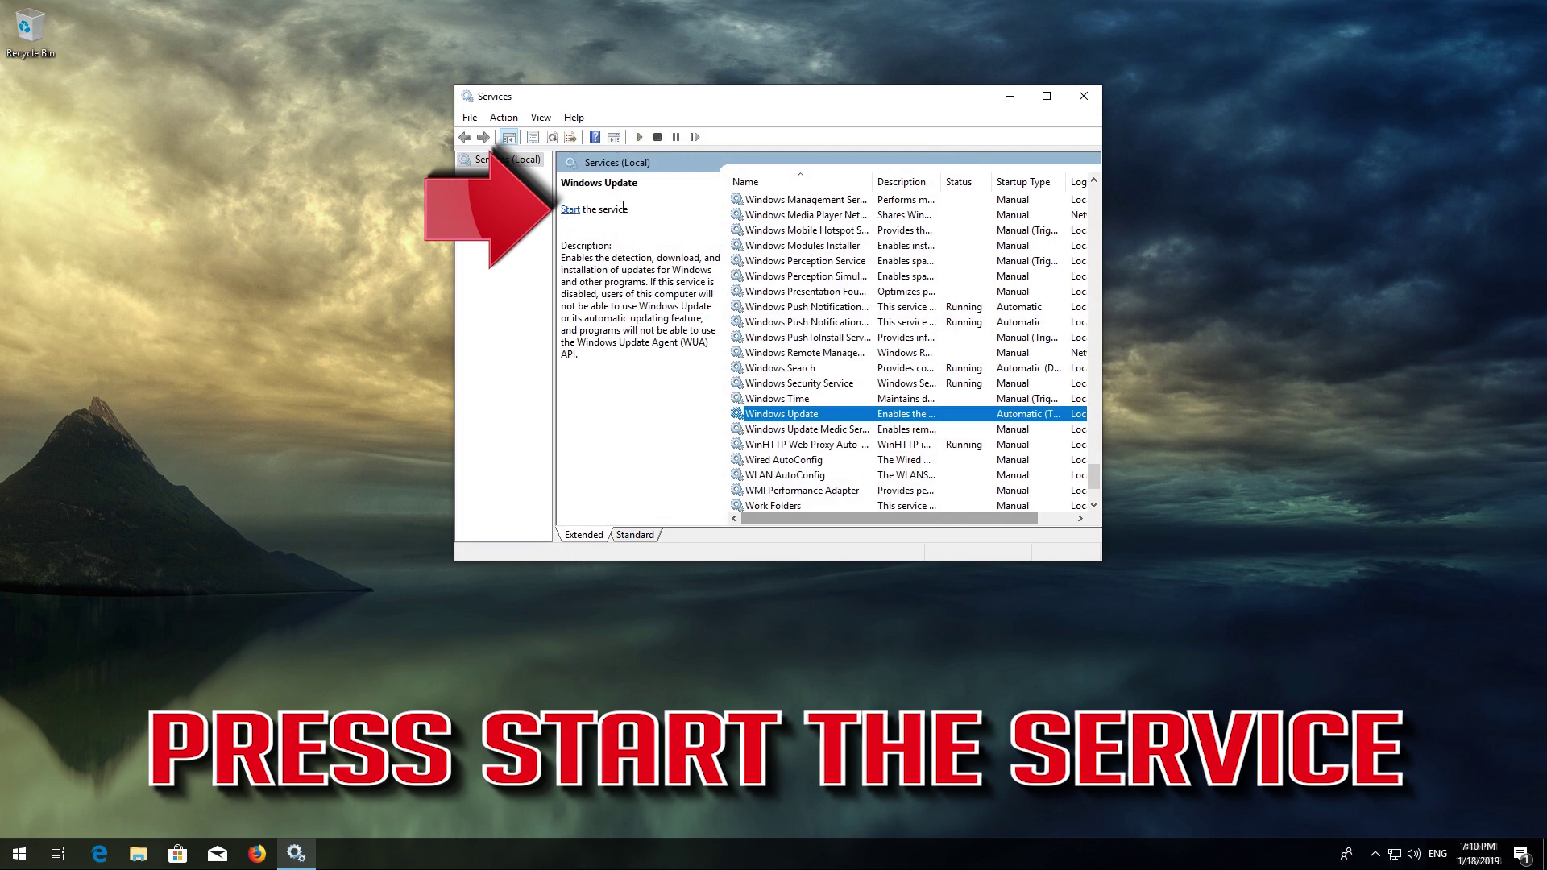
Step: Start and restart the Windows Update service, closing the Services window when finished
left_click(571, 209)
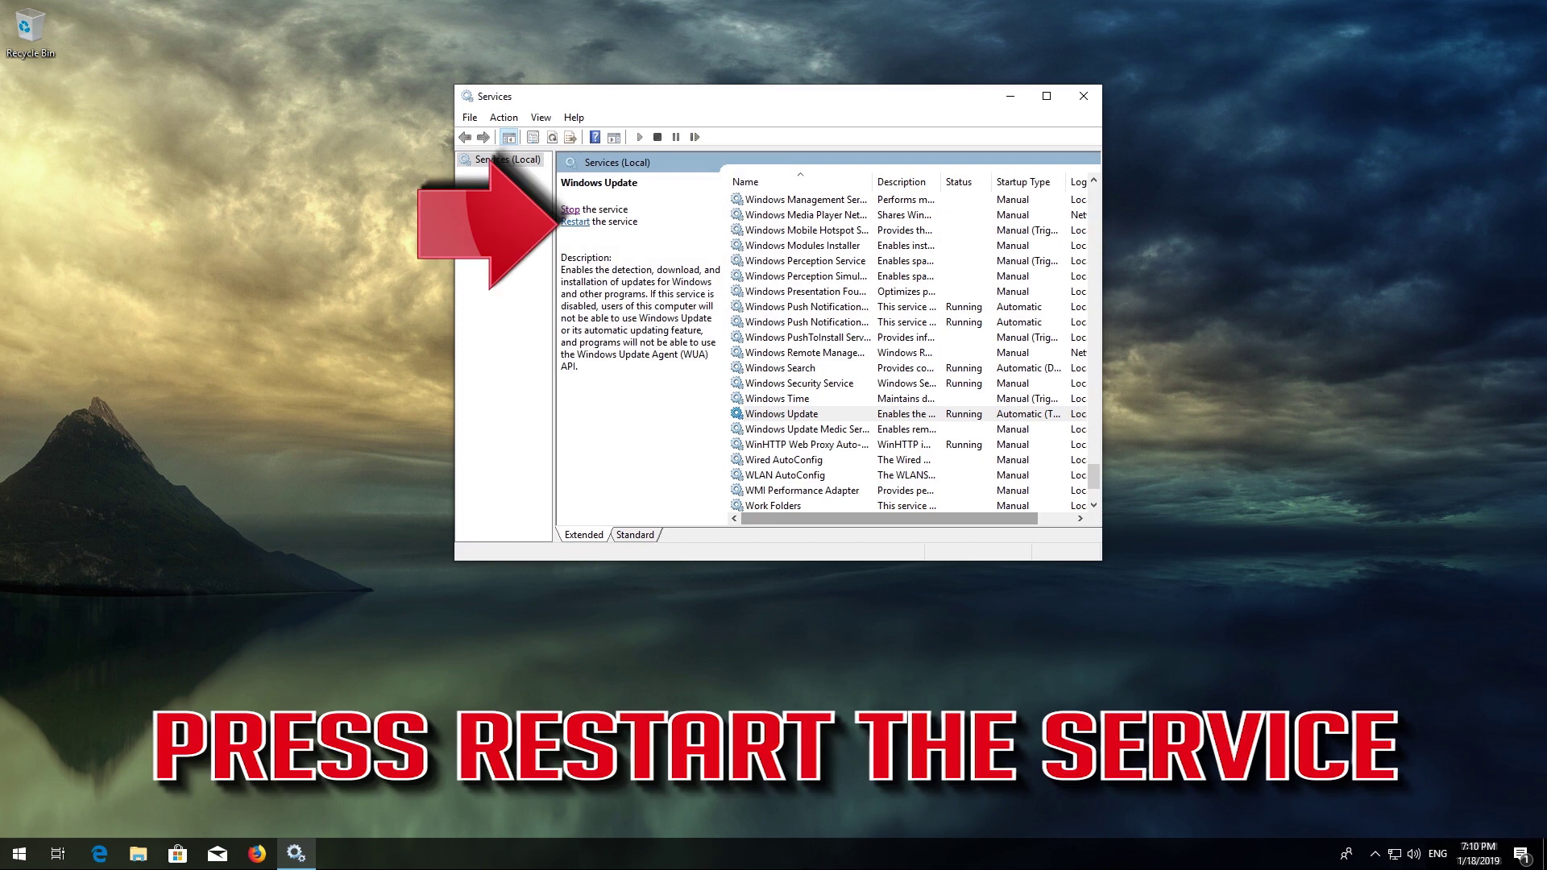
left_click(577, 225)
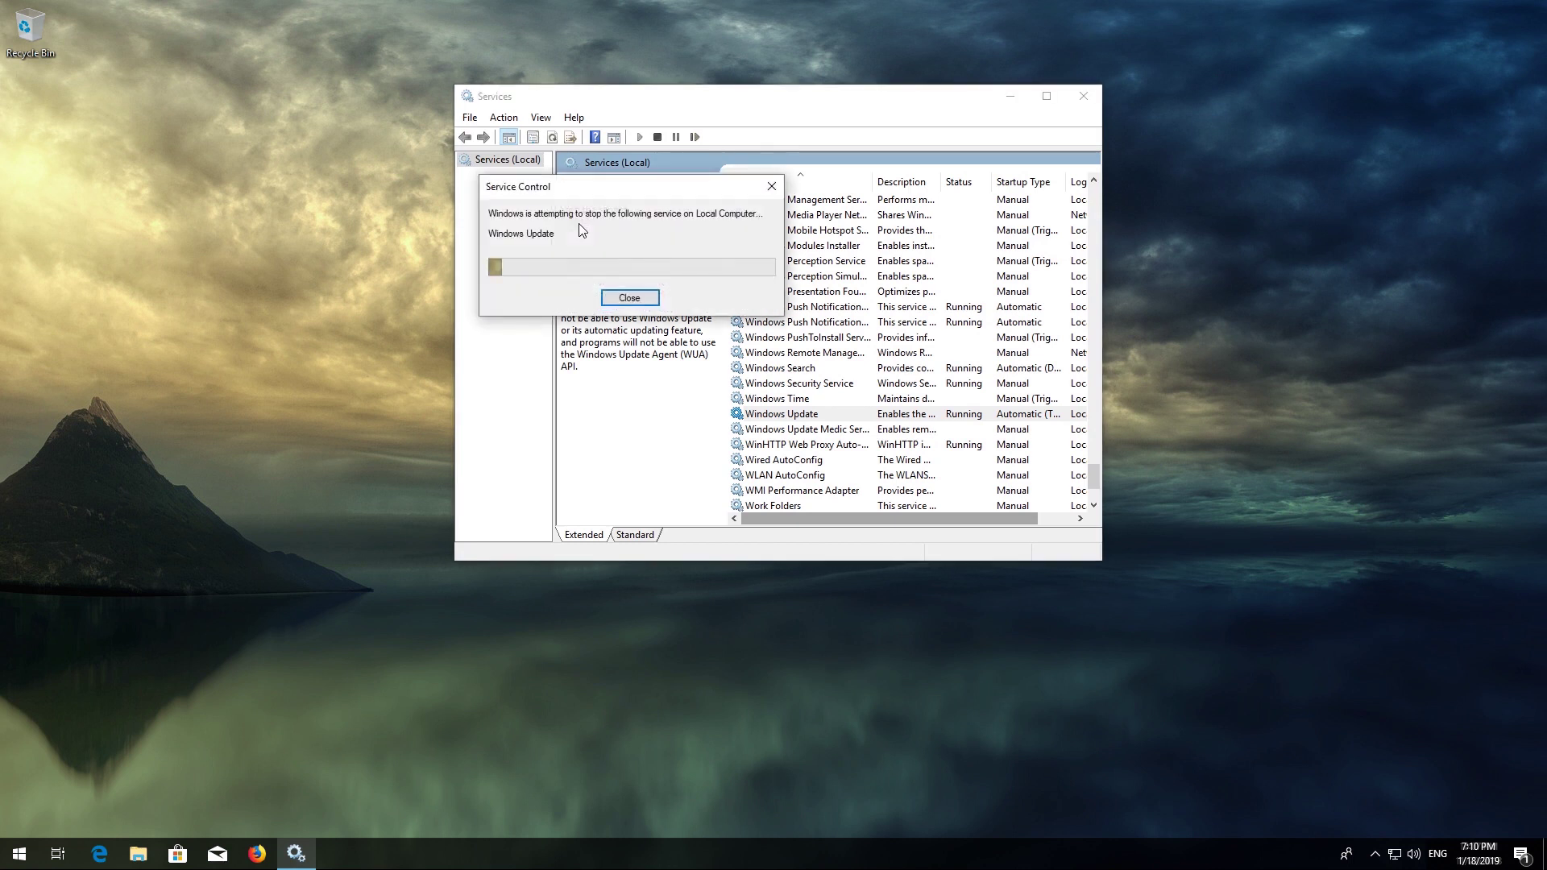
left_click(1083, 96)
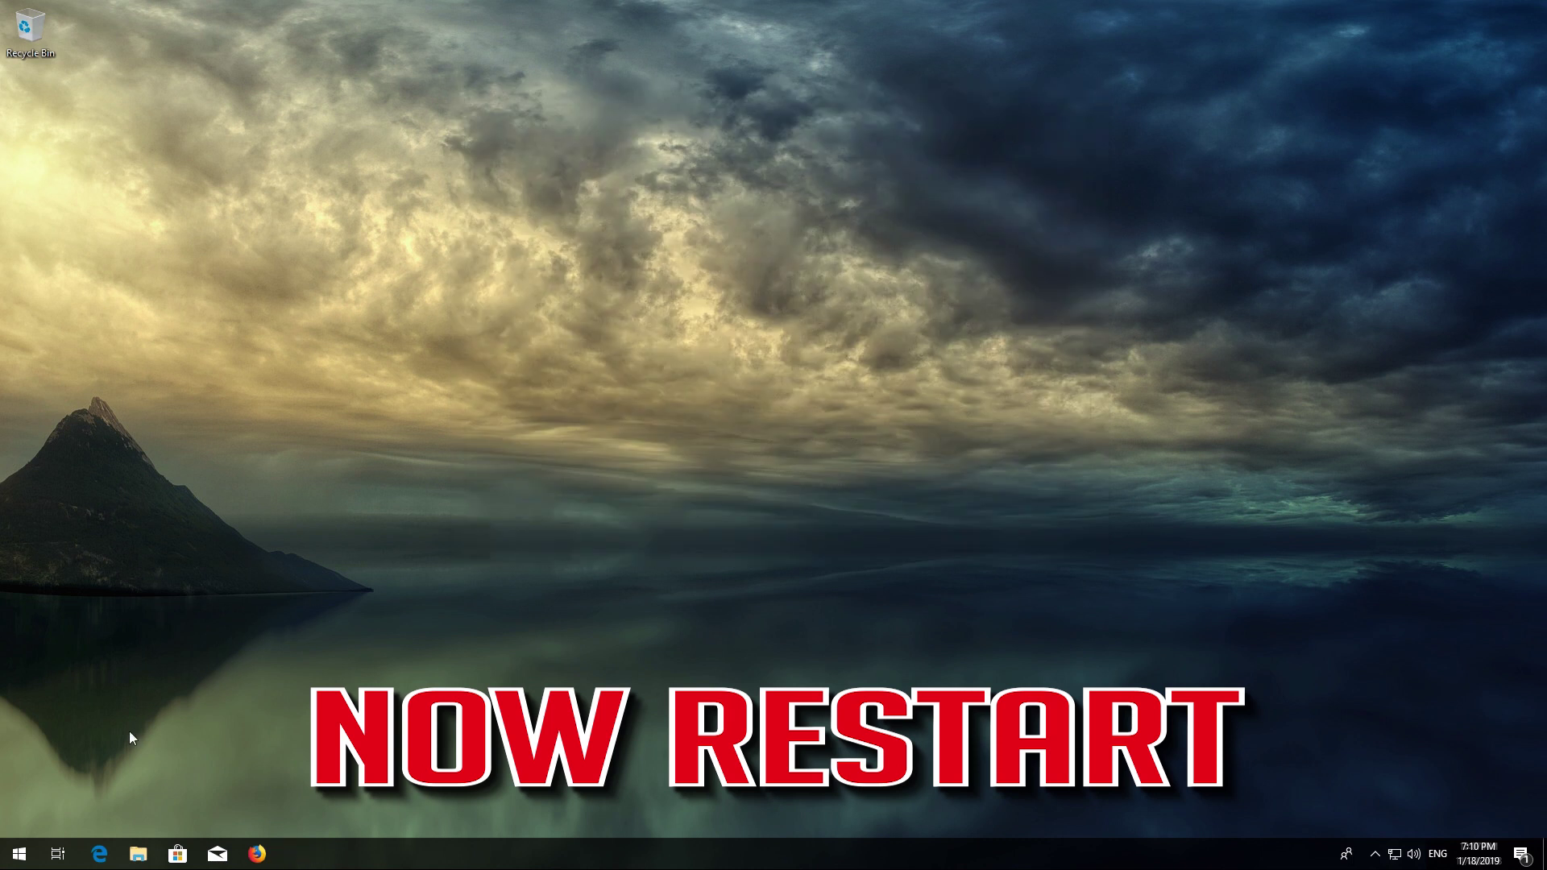
Step: Restart the computer using the power options in Start
left_click(21, 855)
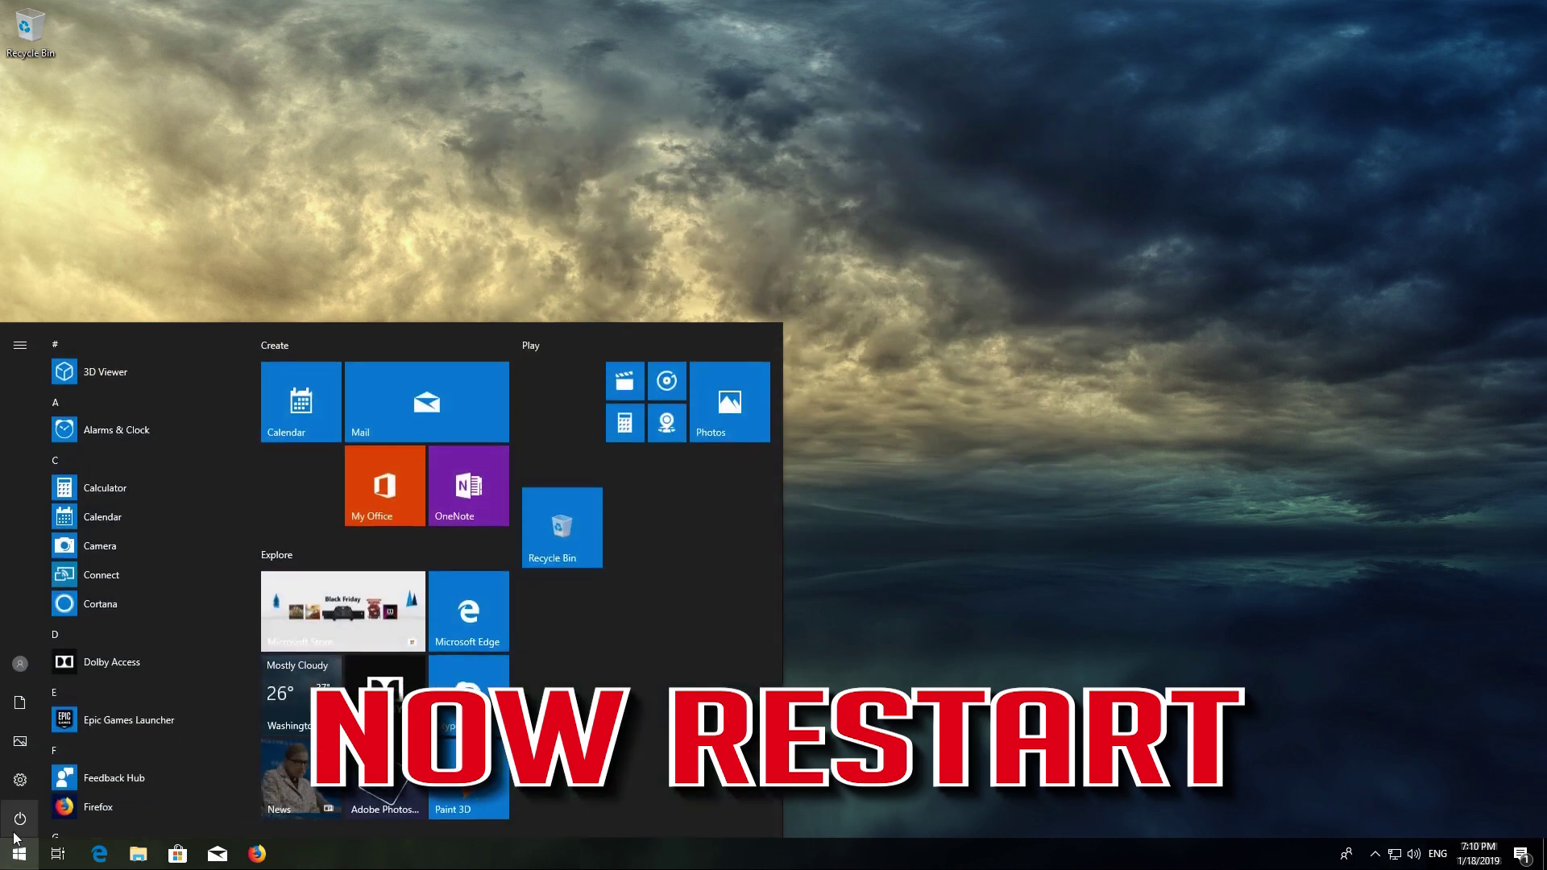
left_click(16, 823)
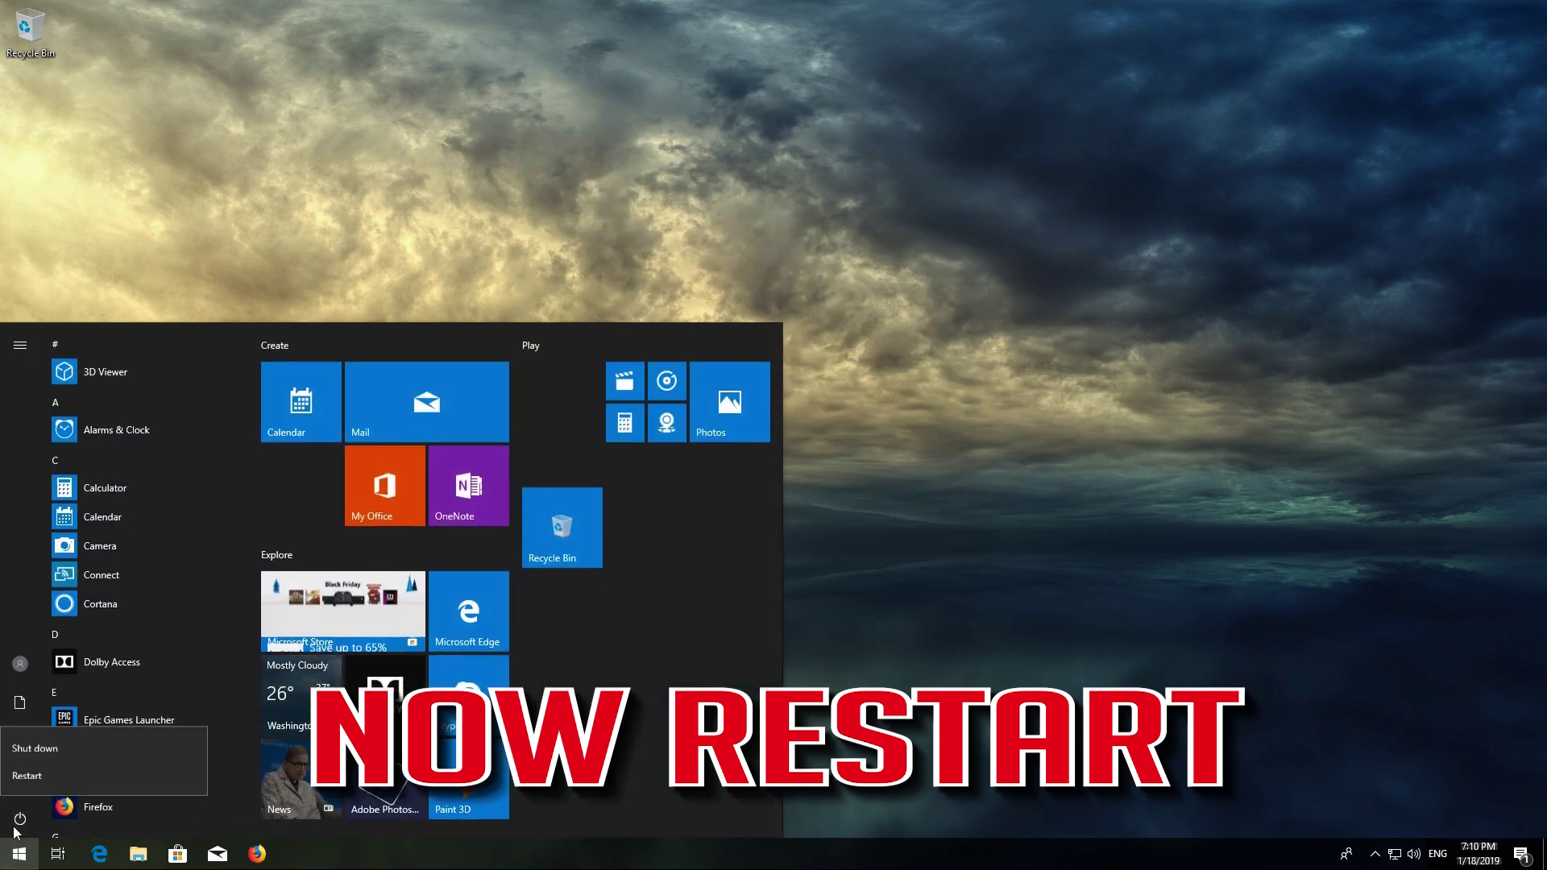
left_click(27, 777)
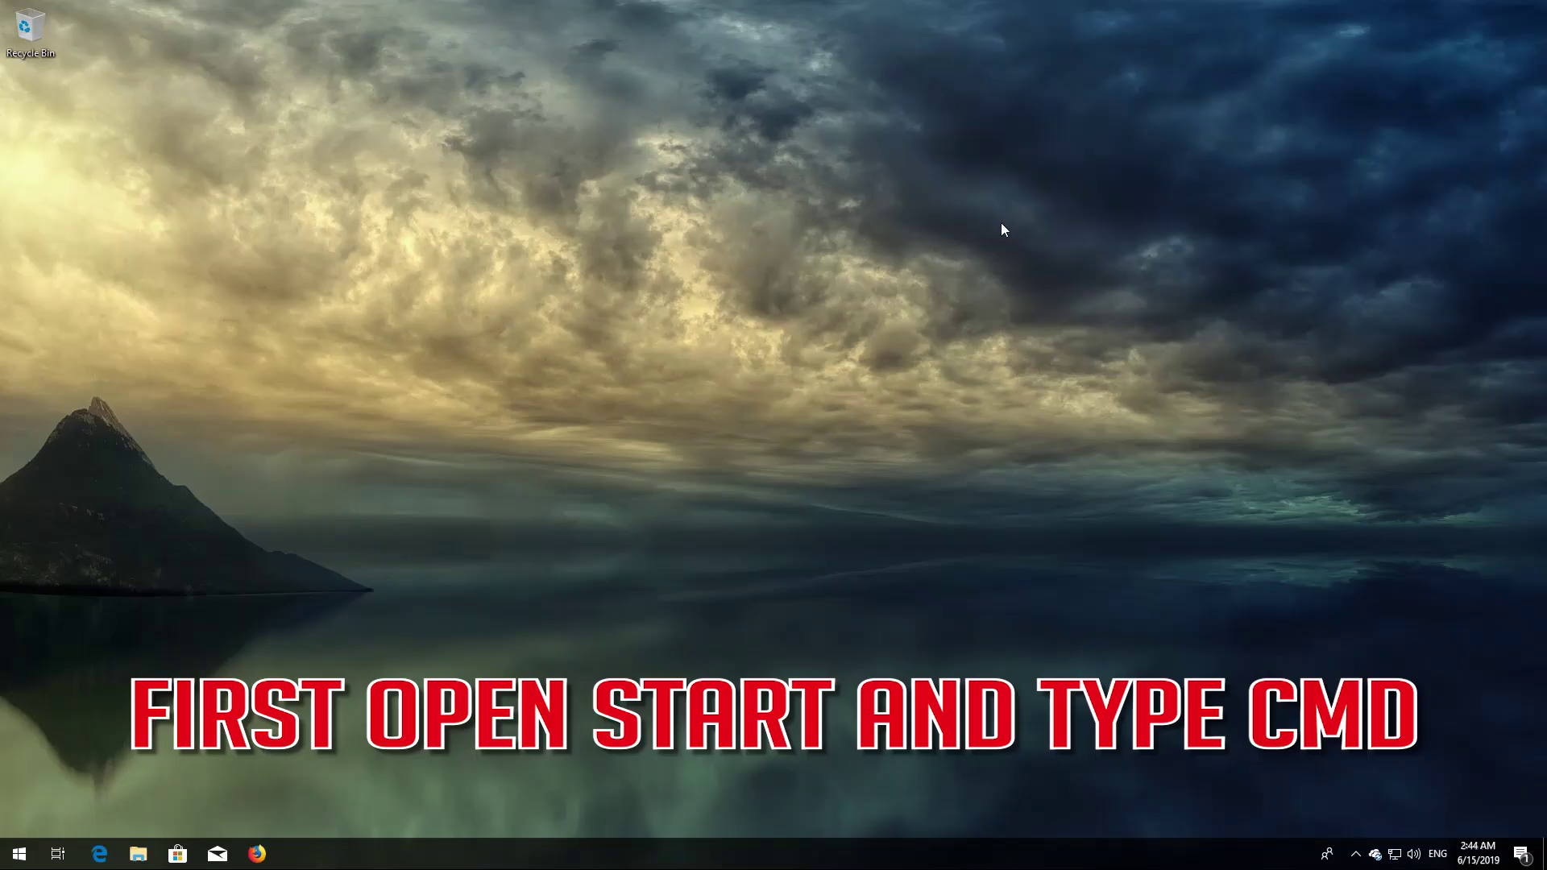
Step: Switch to Command Prompt by searching for "cmd", run it as administrator, and move its window nearer the middle of the desktop
key("super")
type("cmd")
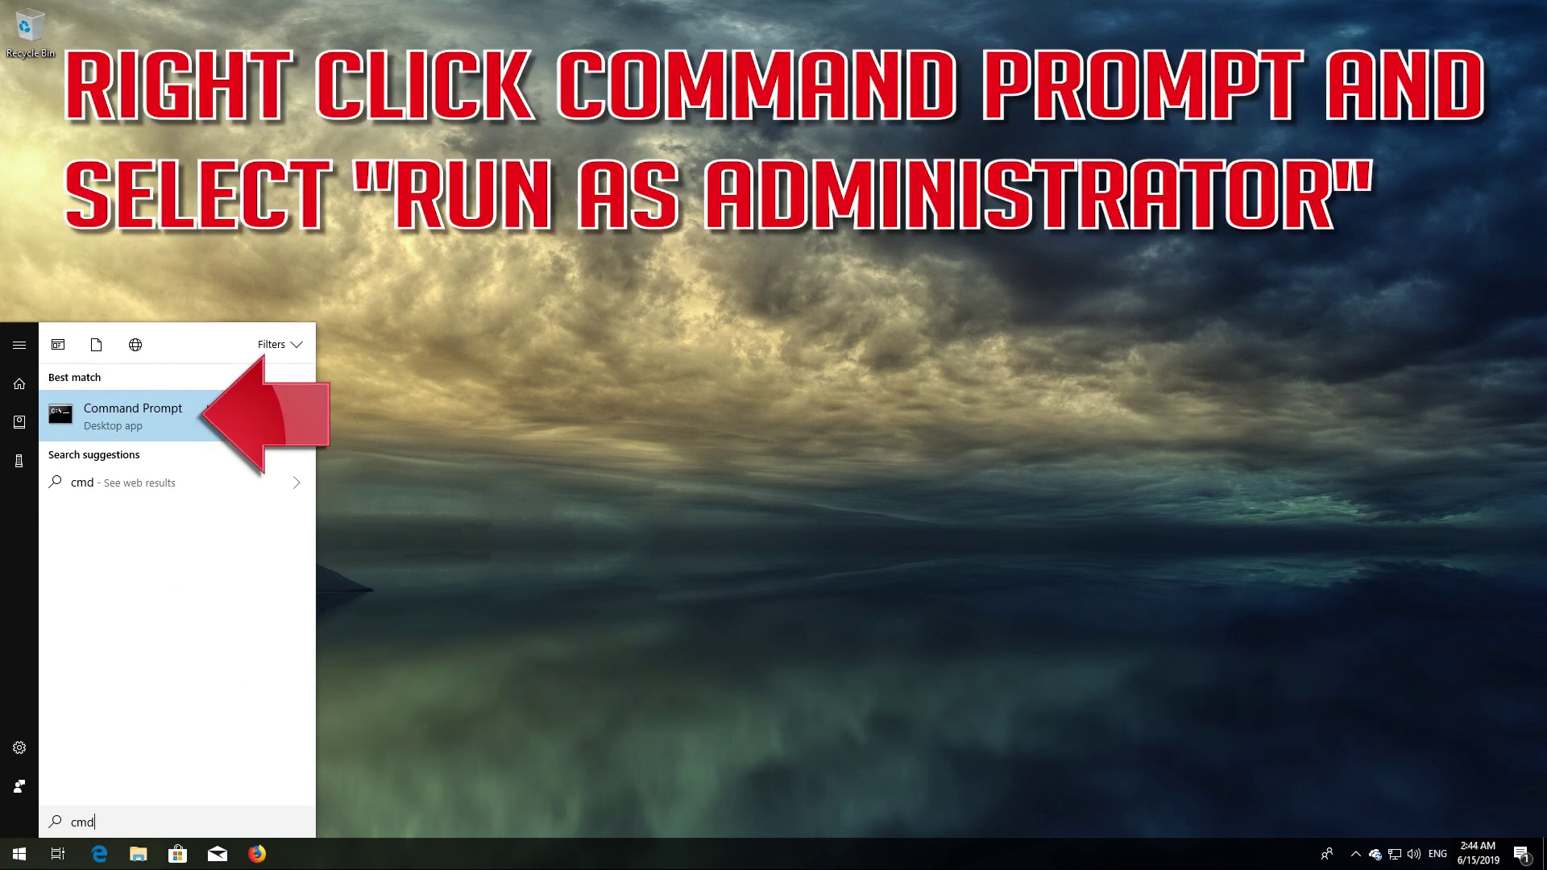
key("shift+F10")
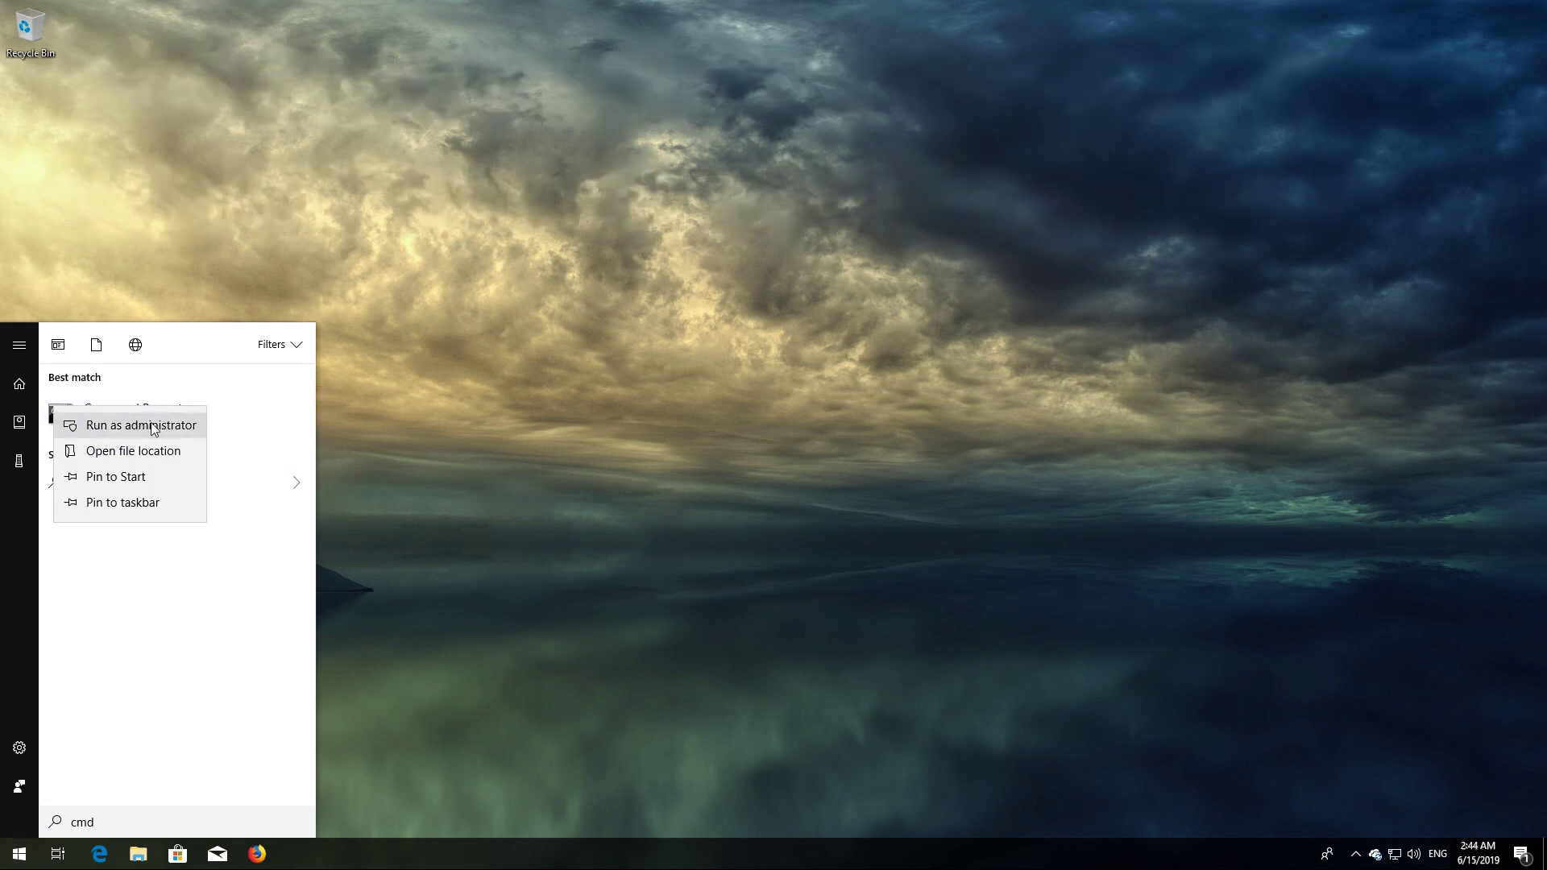
left_click(108, 427)
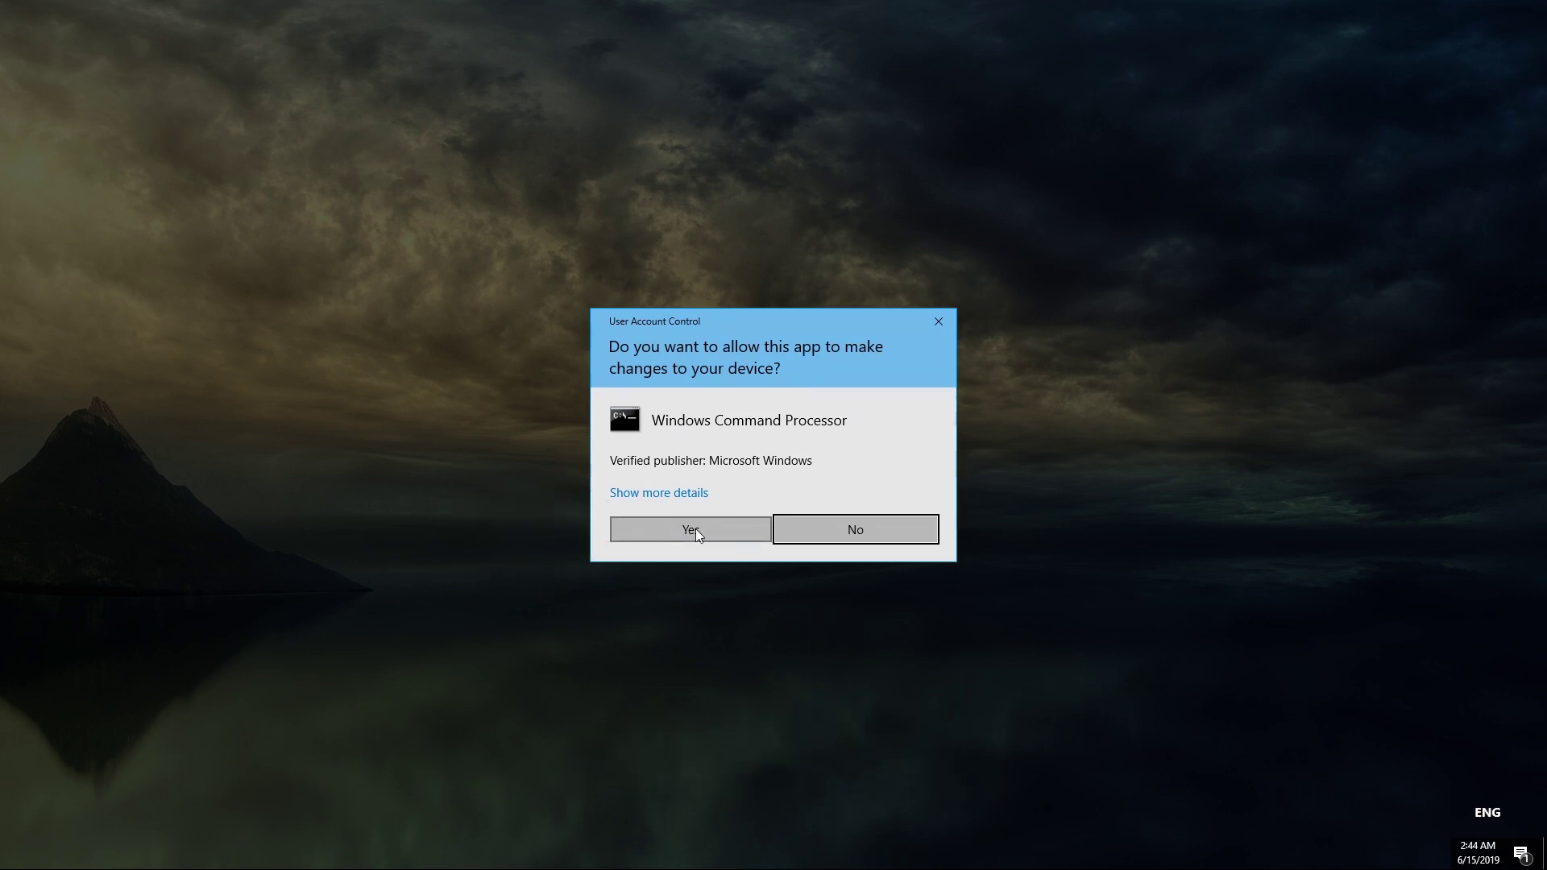
left_click(696, 530)
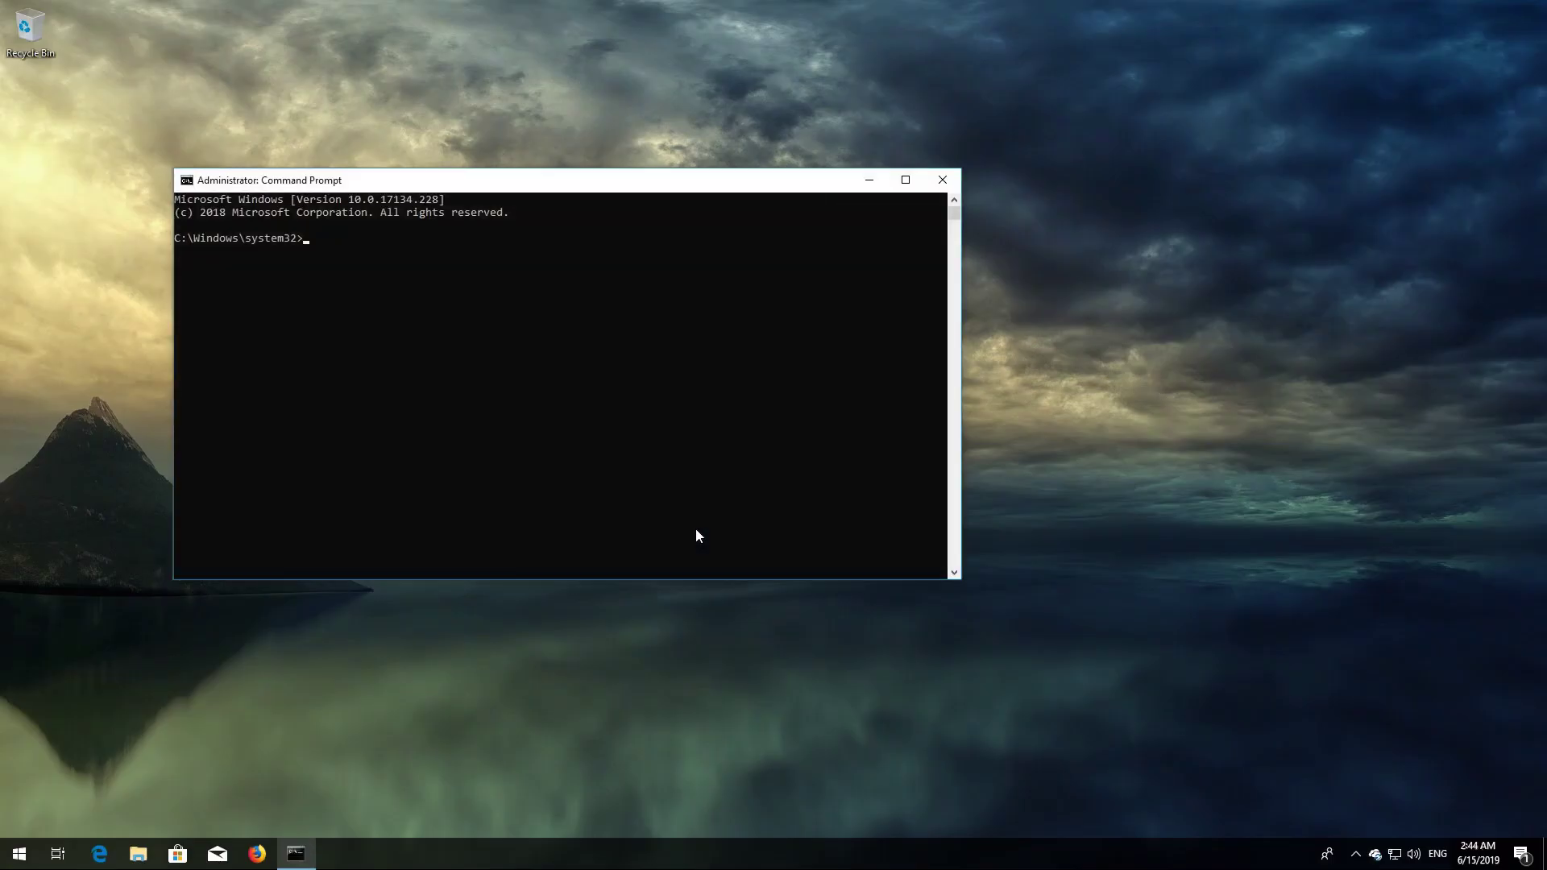
left_click_drag(483, 182, 698, 239)
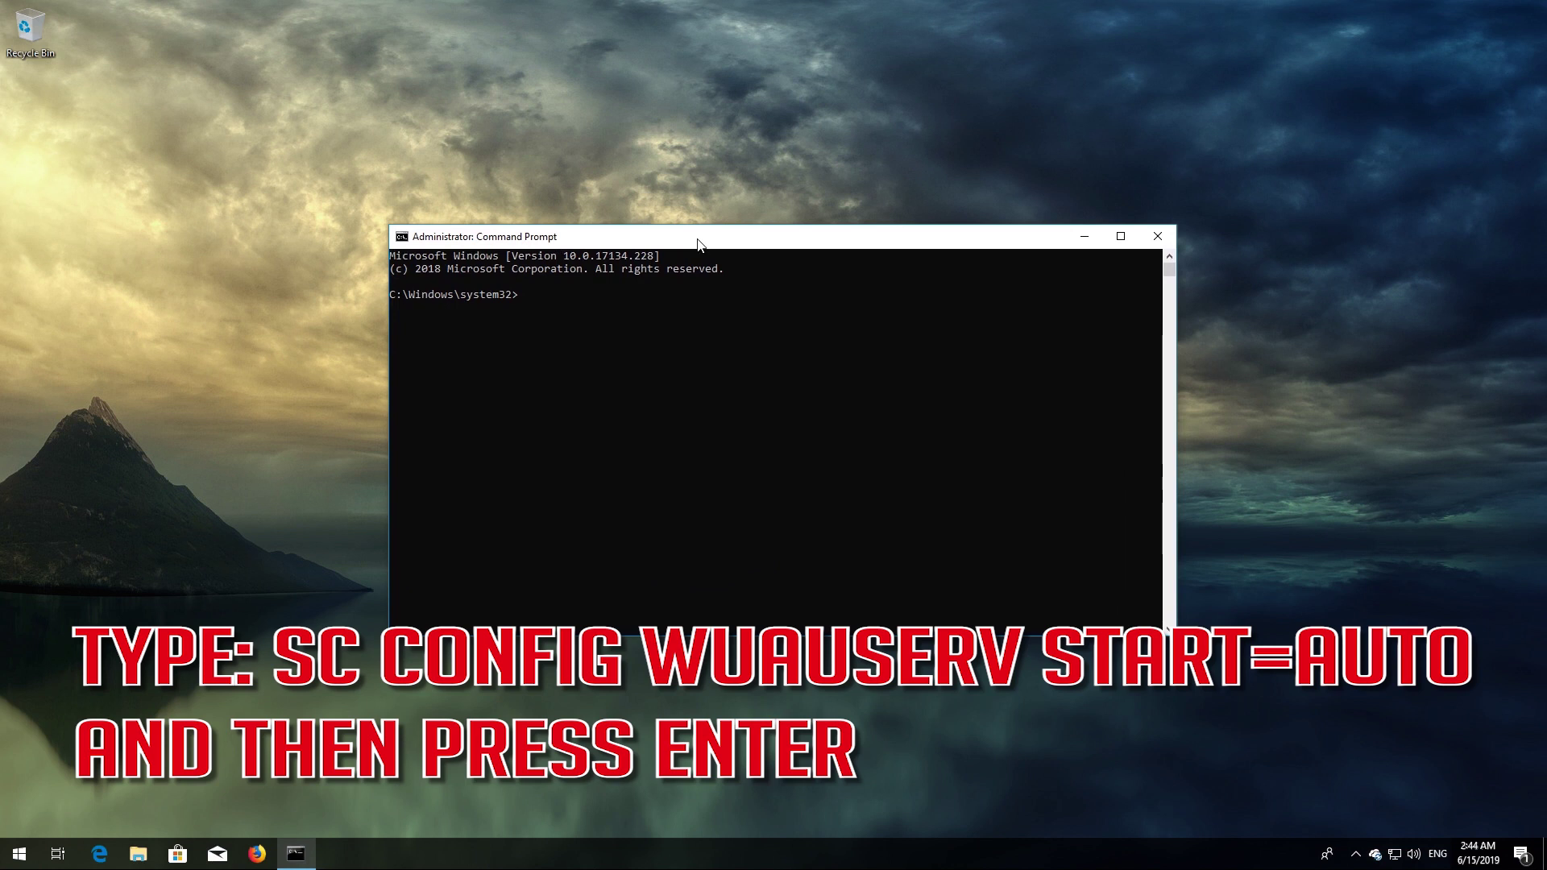
Step: Run "SC config wuauserv start=auto" and "SC config bits start=auto" to make both services start automatically
type("SC config wuauserv start=")
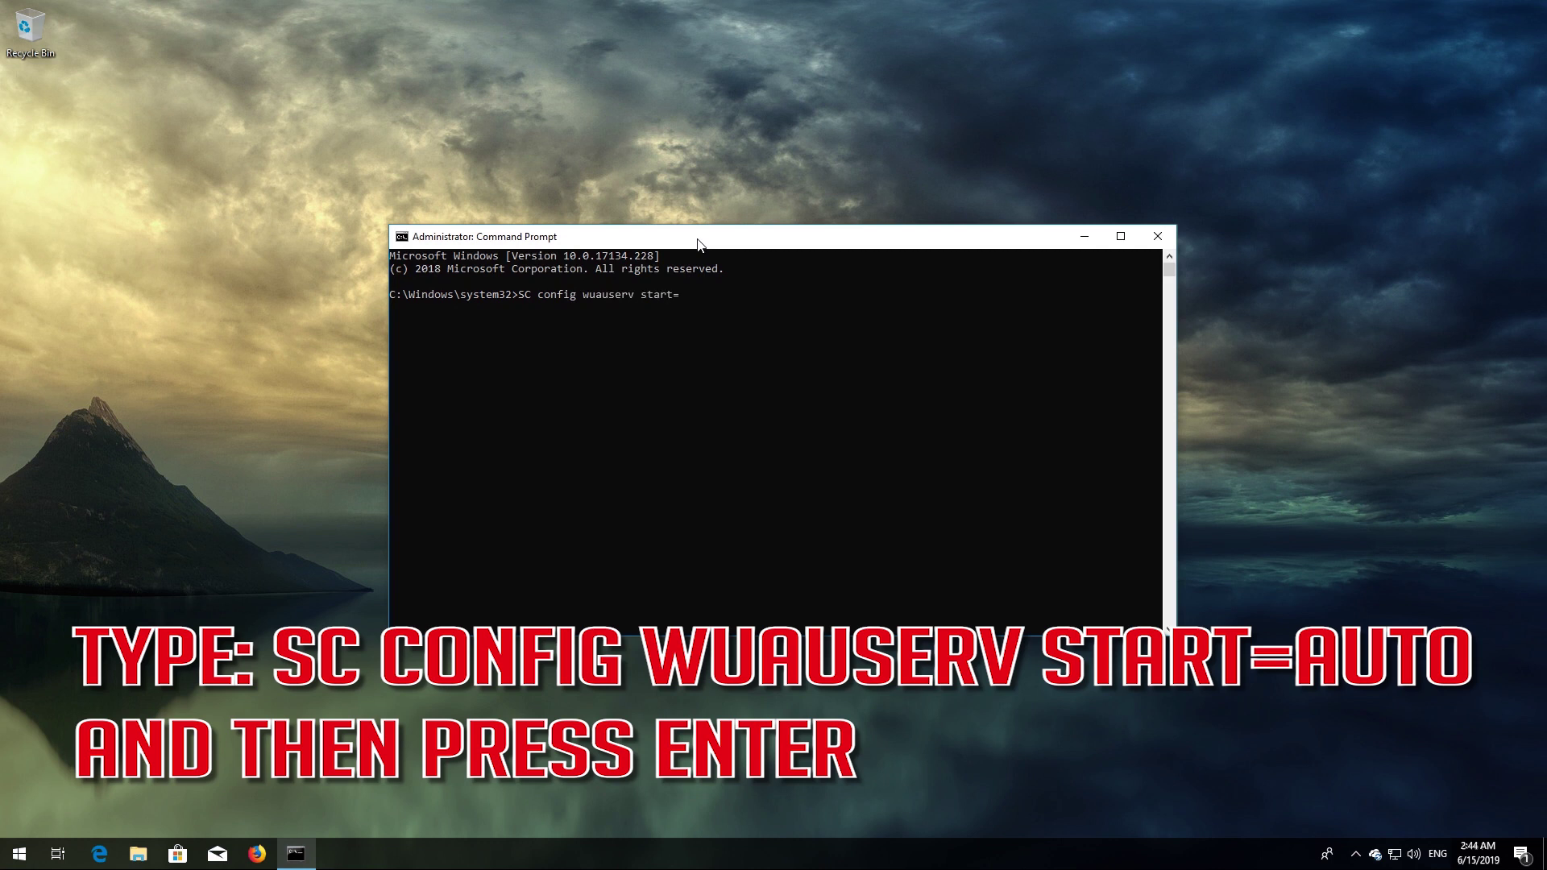
type("auto")
key("Return")
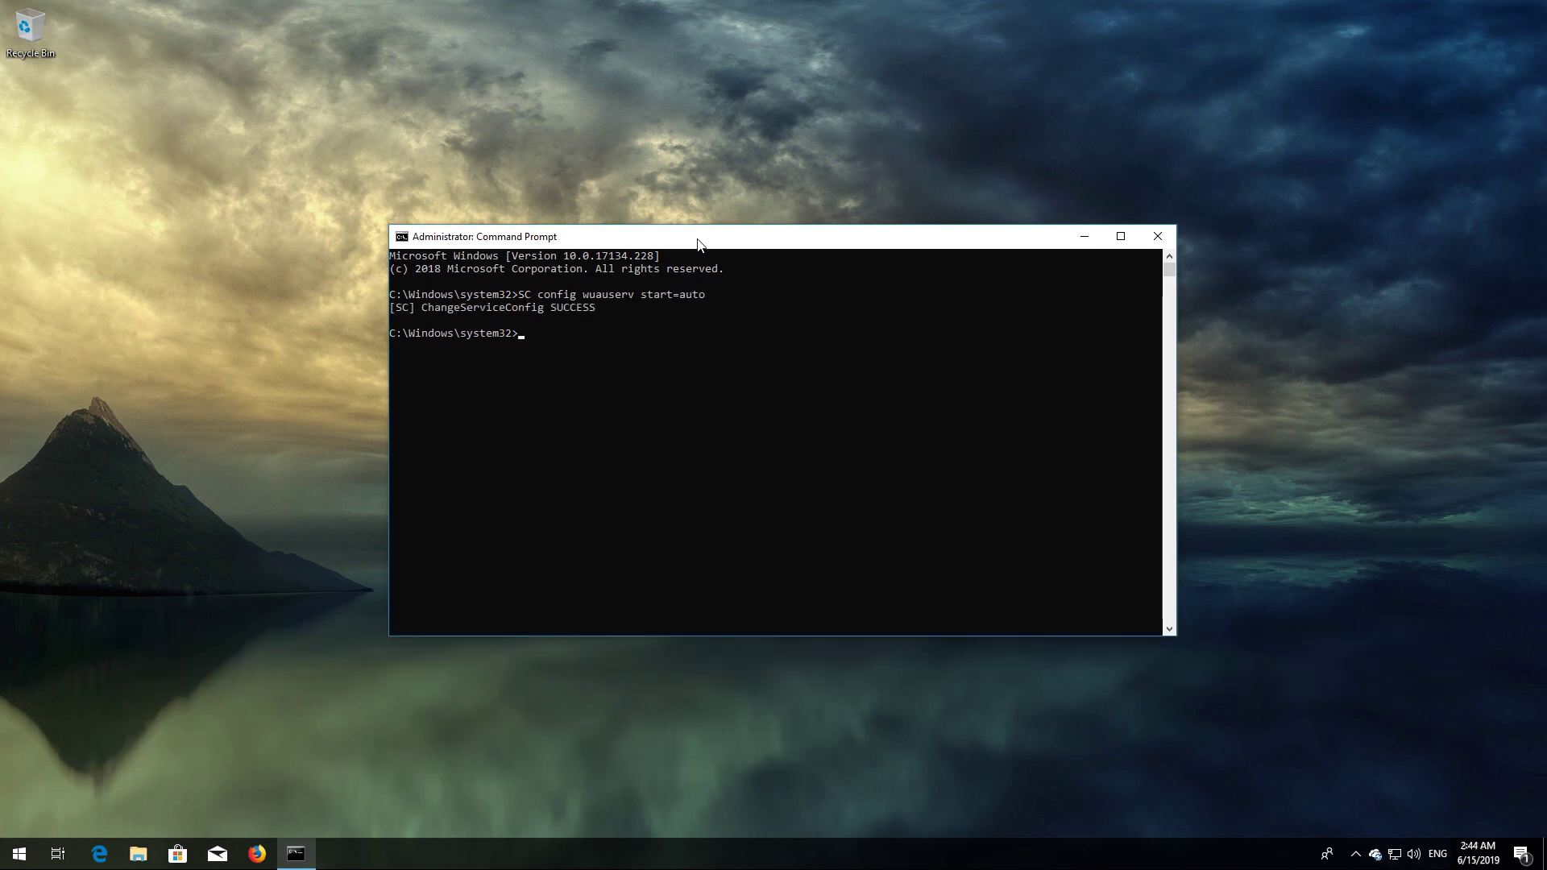
type("SC")
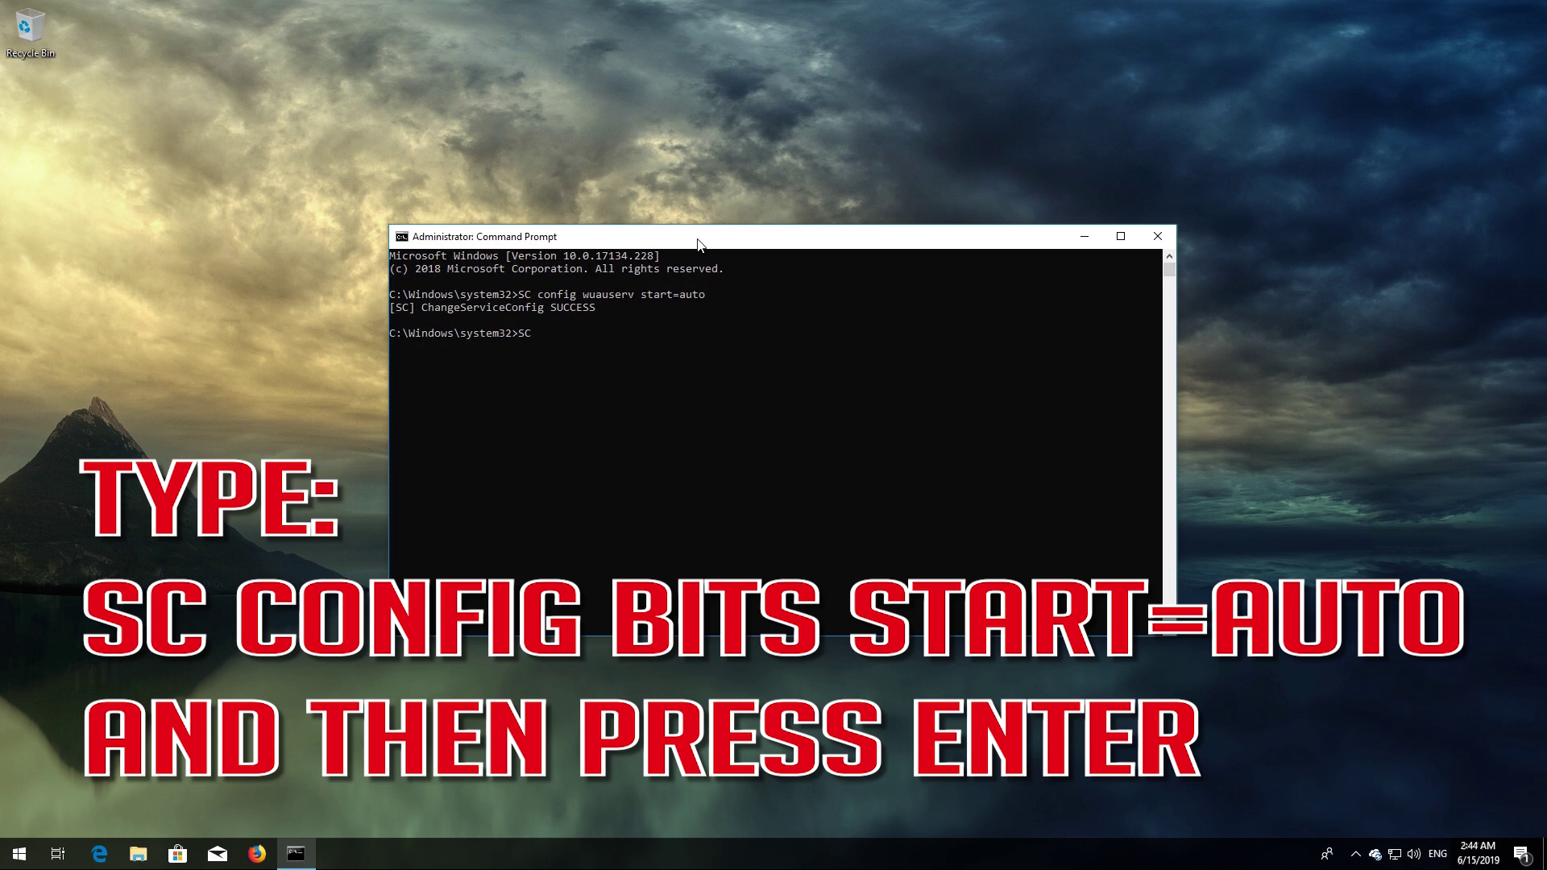
type(" config bits start=auto")
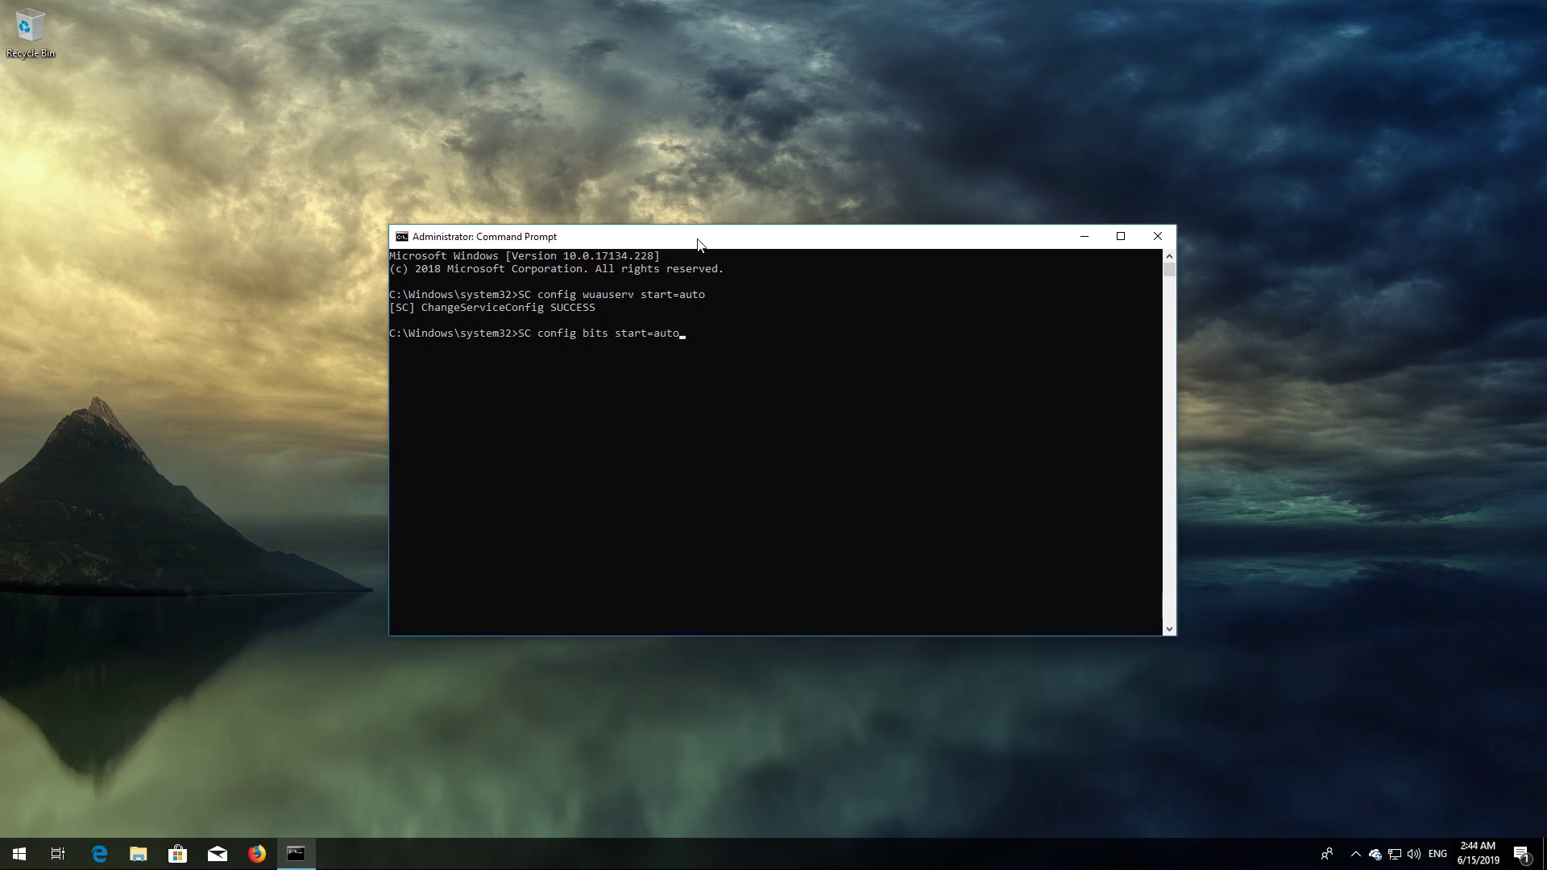
key("Return")
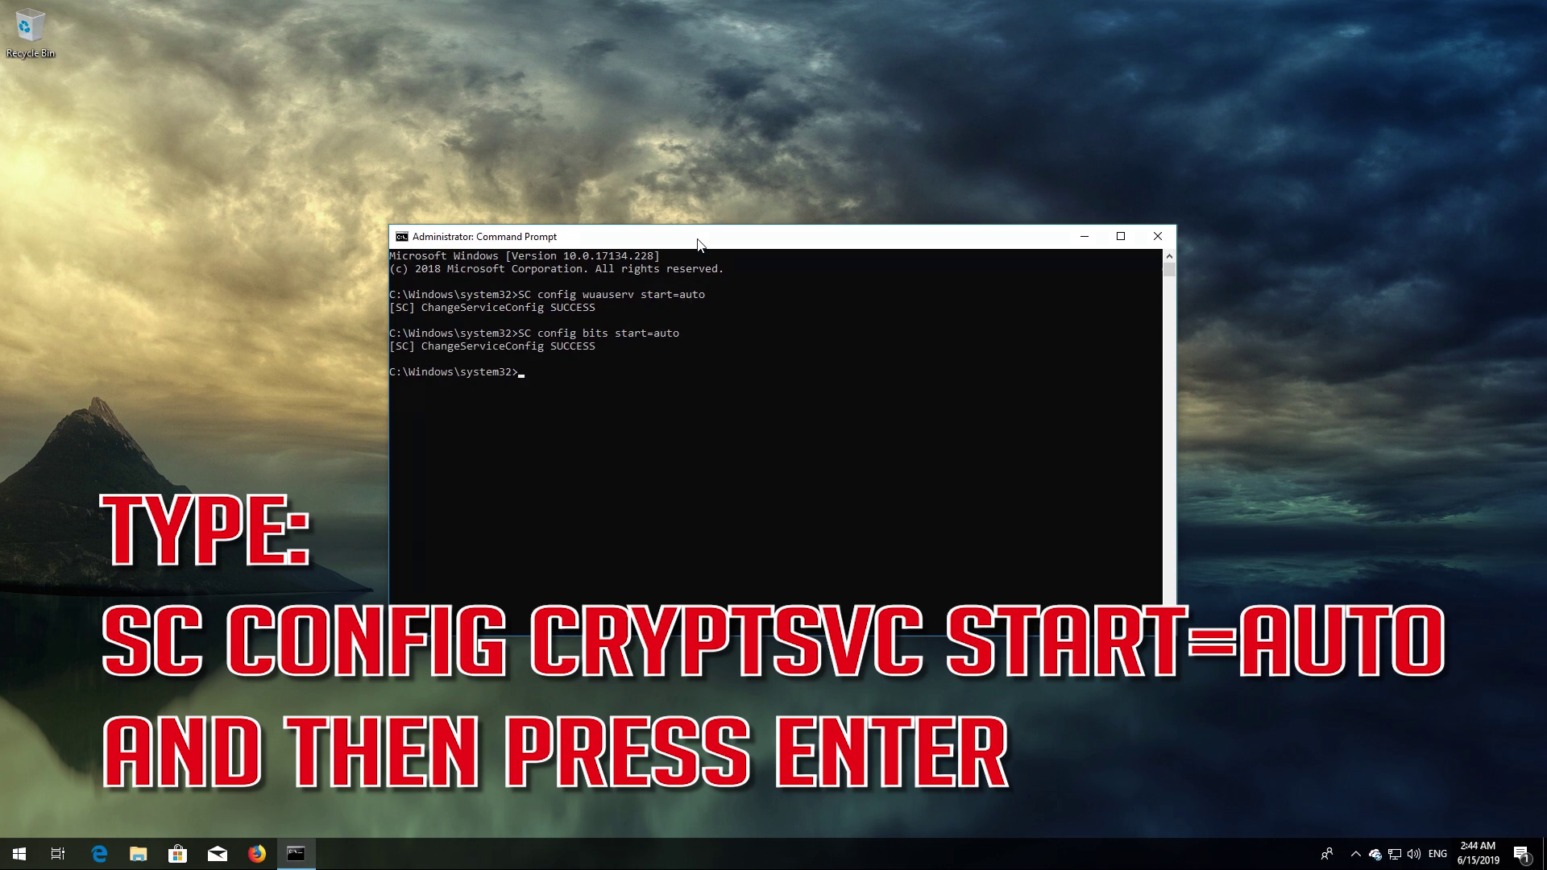
Step: Run "SC config cryptsvc start=auto" and "SC config trustedinstaller start=auto" to make both services start automatically
type("SC config cryptsvc start=auto")
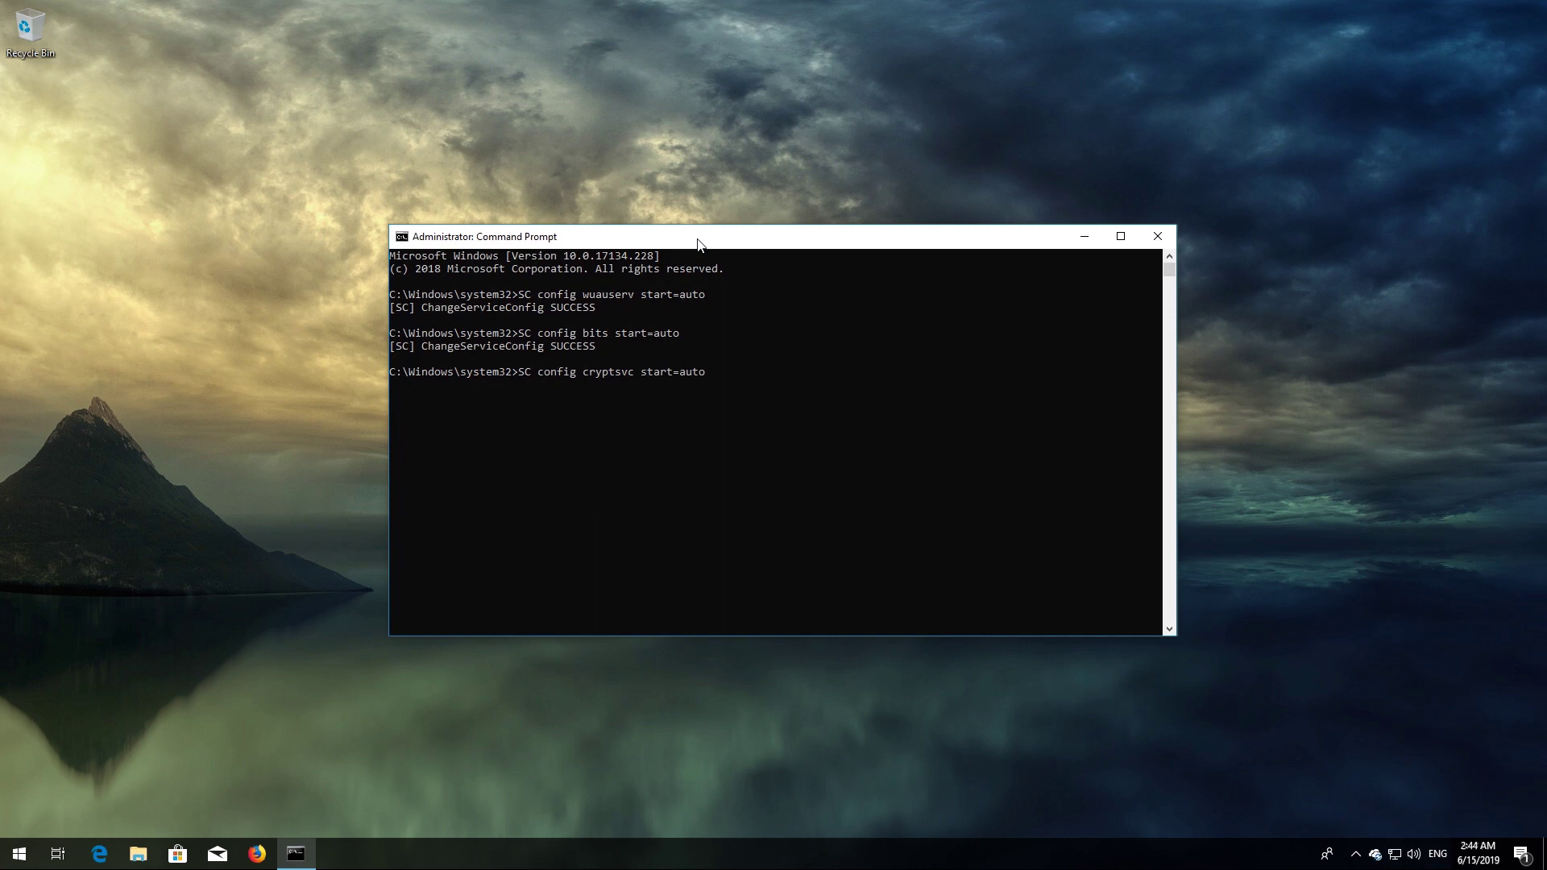
key("Return")
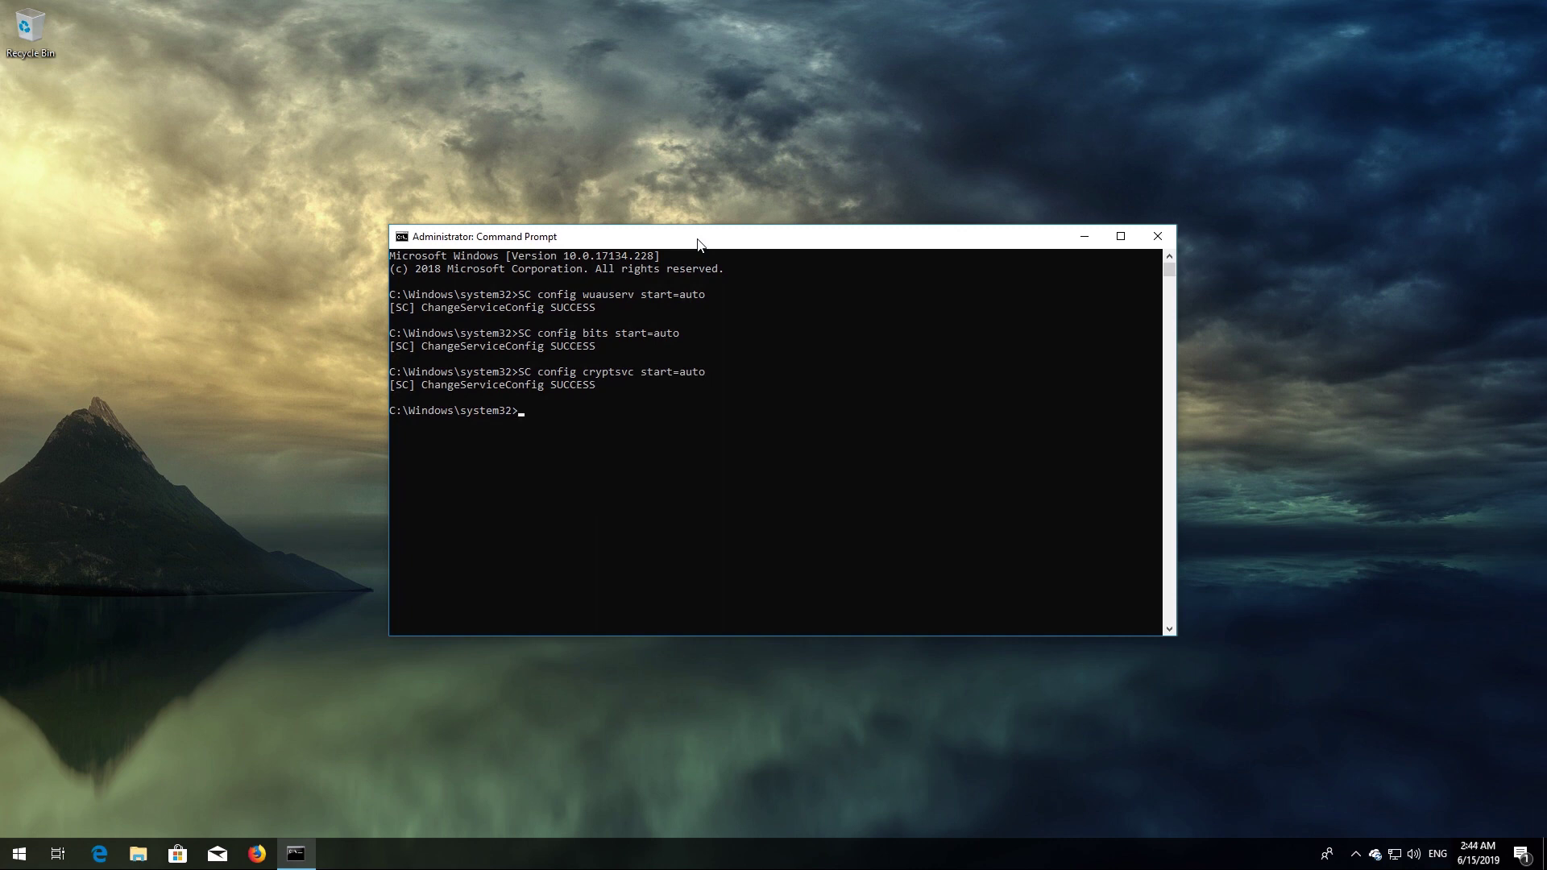
type("SC")
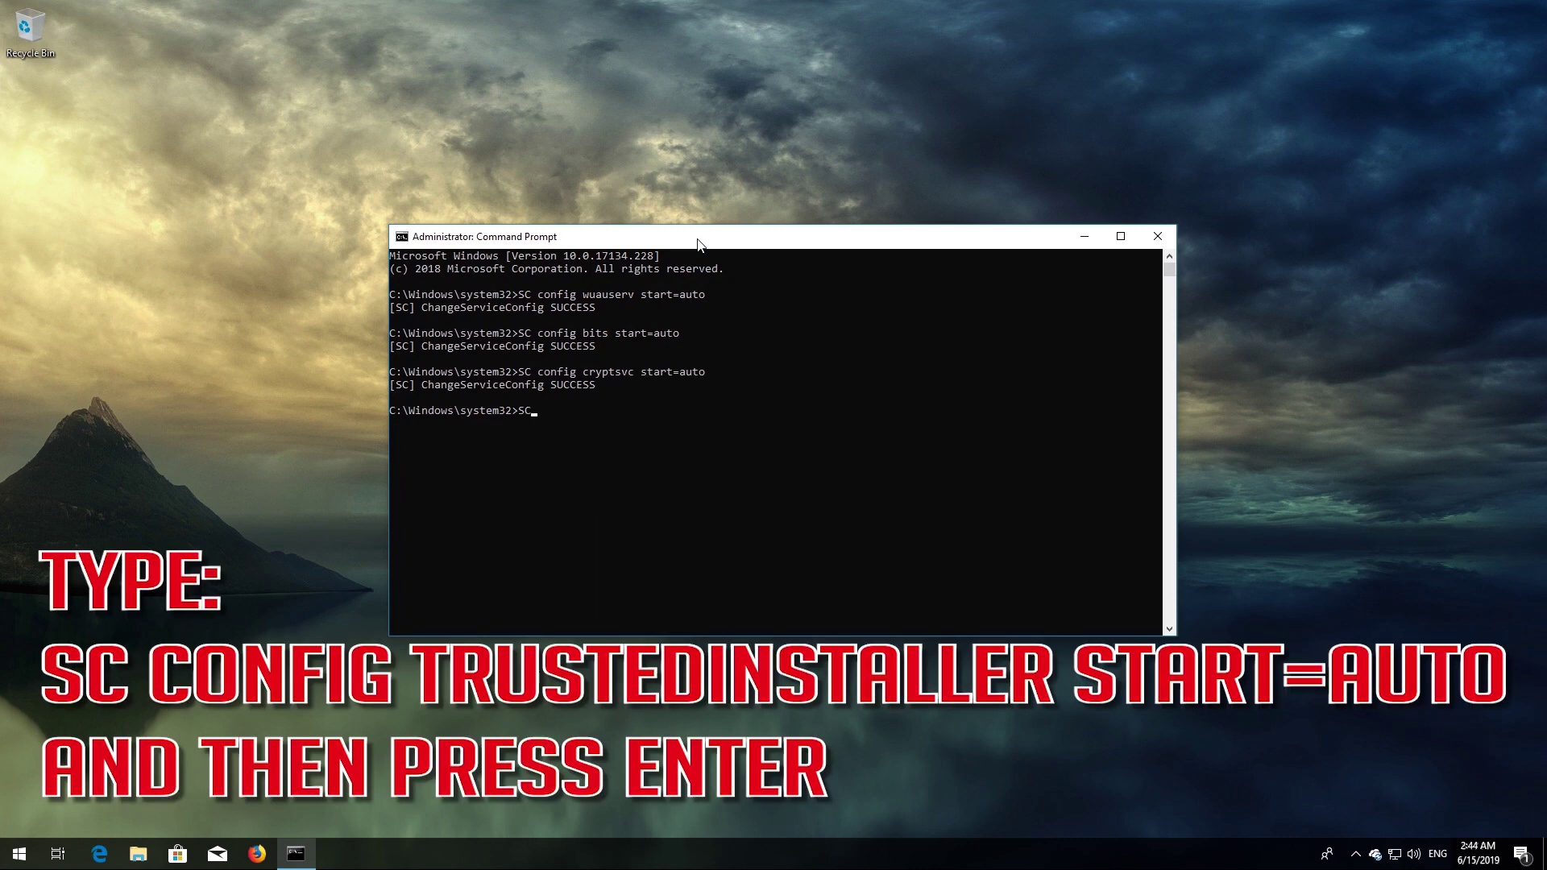
type(" config trustedinstaller start=auto")
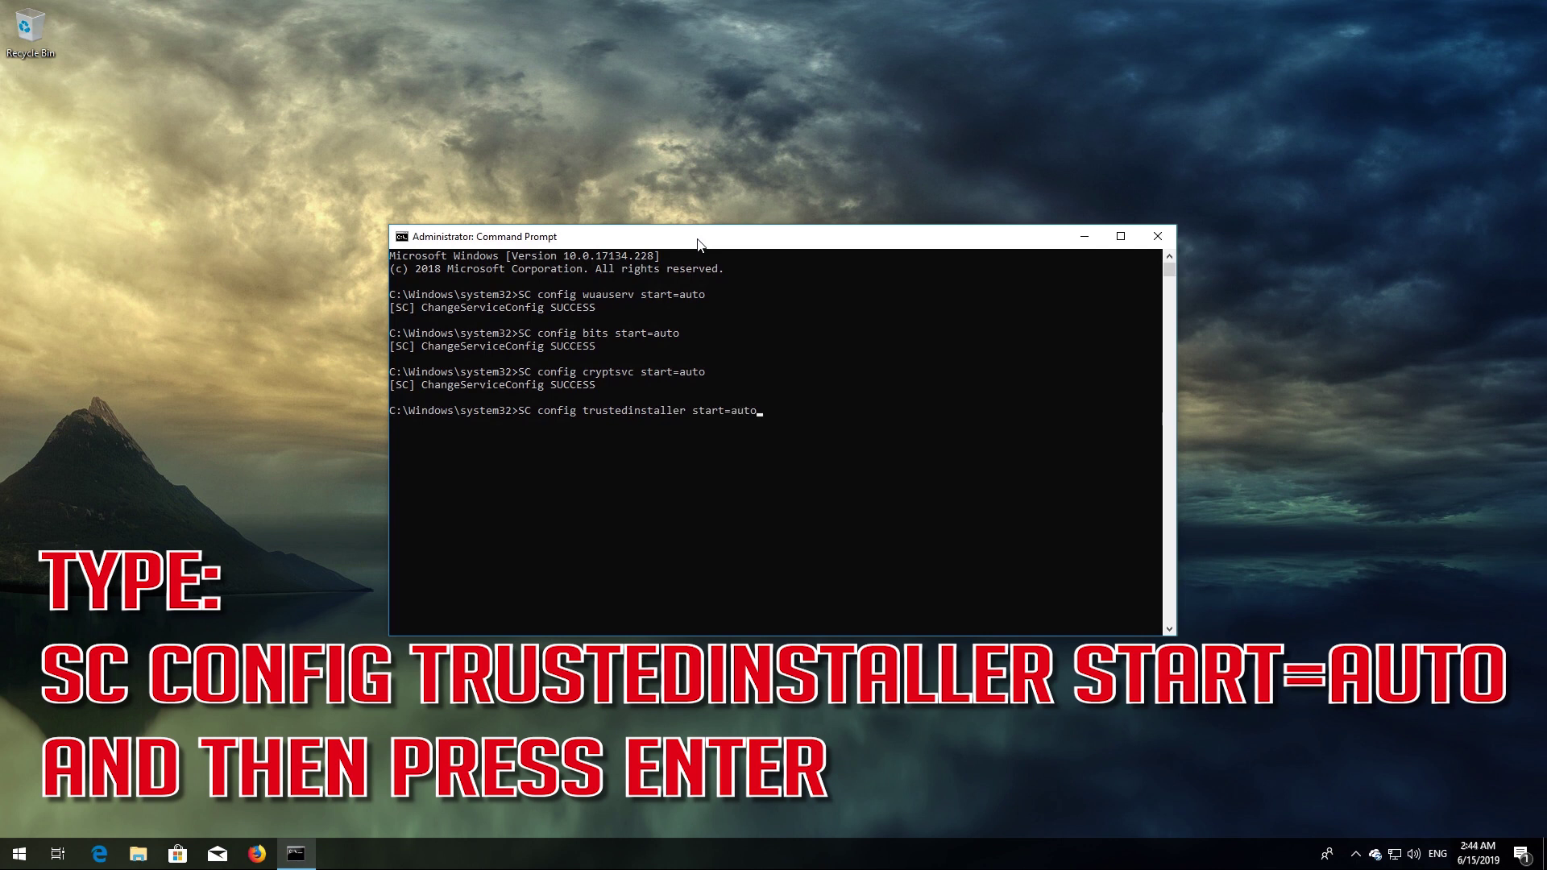
key("Return")
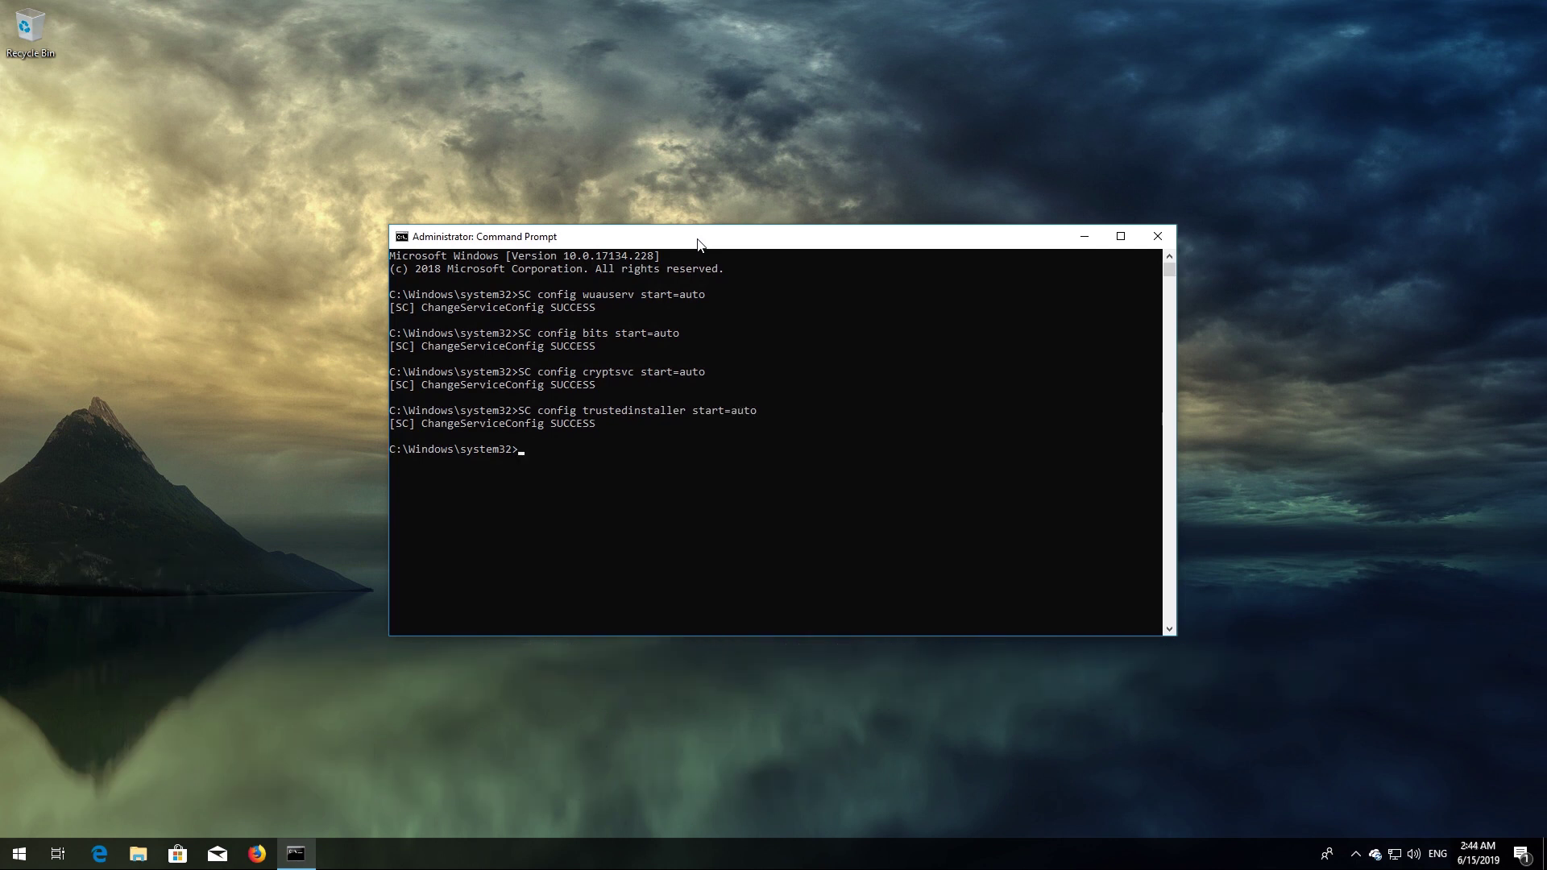
Step: Exit Command Prompt with "exit" and restart the computer using the power options in Start
type("exit")
key("Return")
key("super")
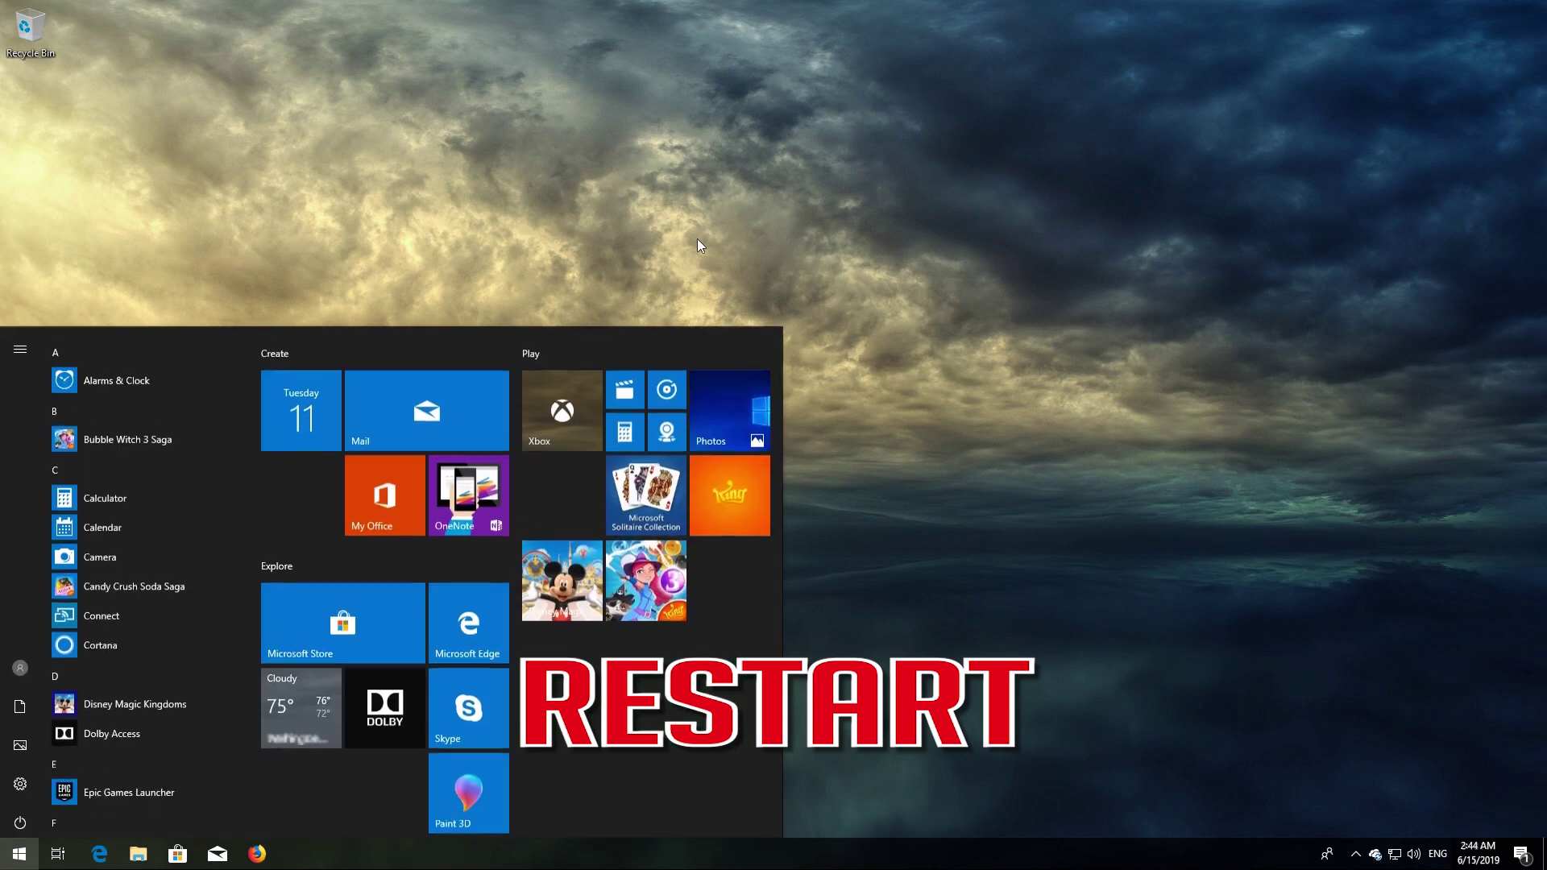
left_click(11, 826)
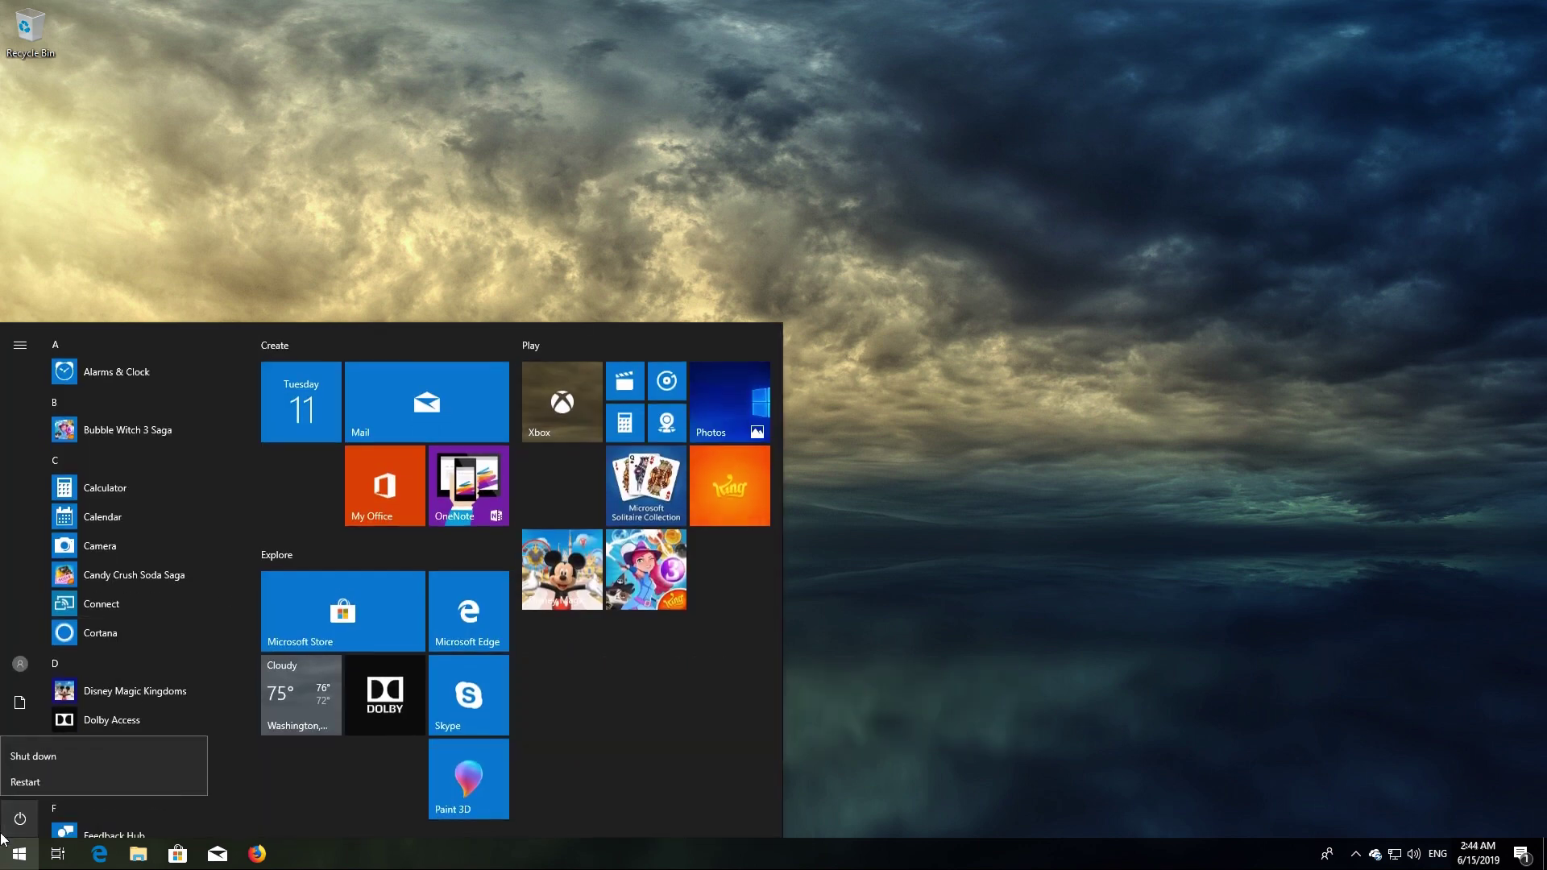
left_click(26, 784)
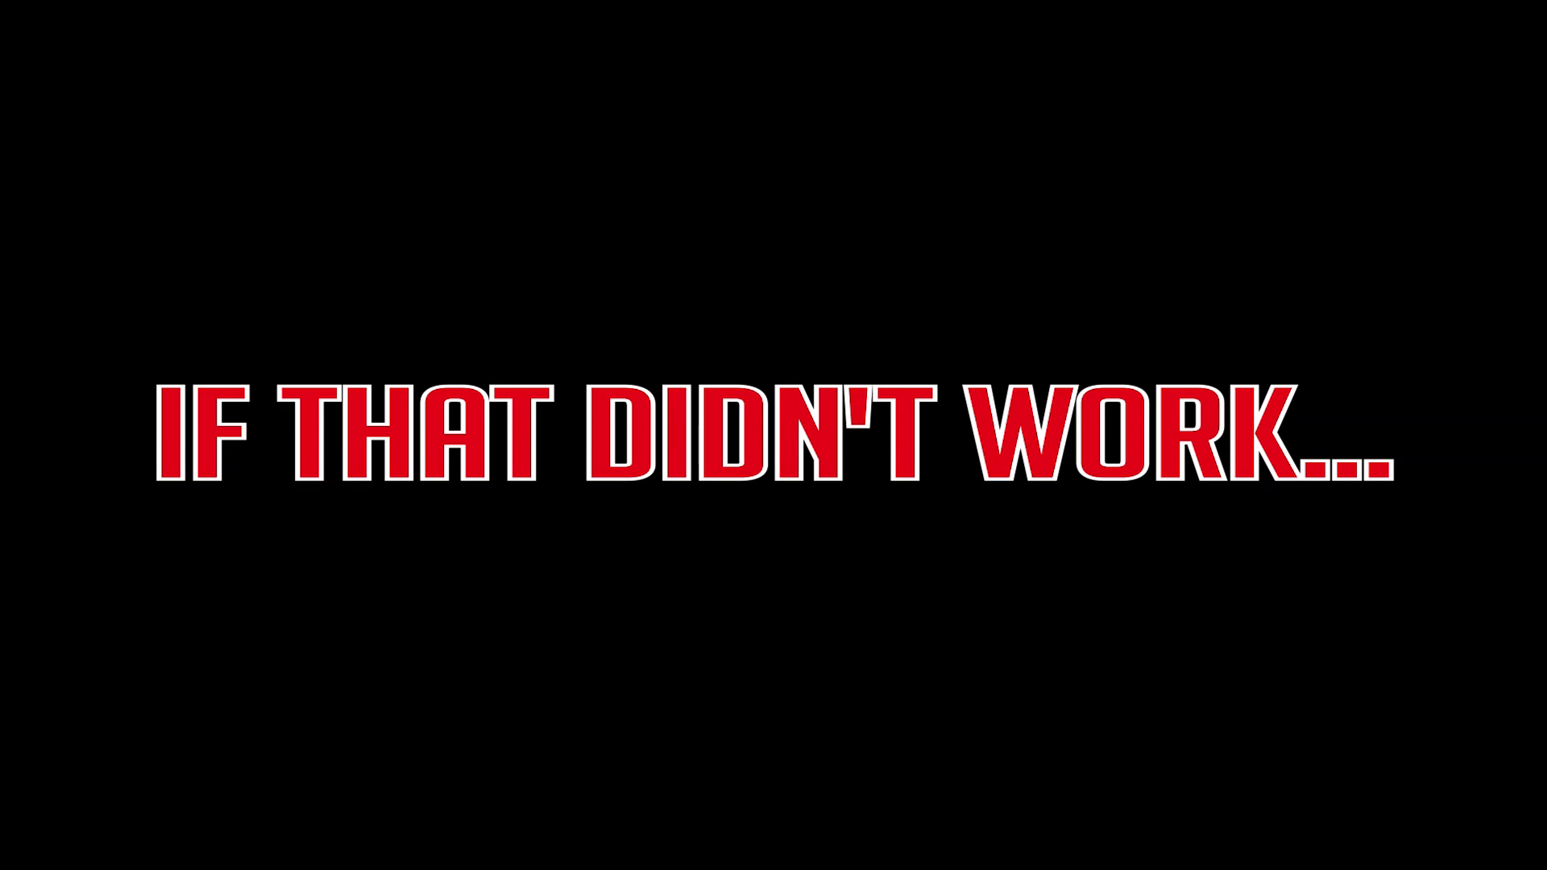
Step: Switch to Command Prompt by searching for "cmd", run it as administrator, and move its window nearer the middle of the desktop
key("super")
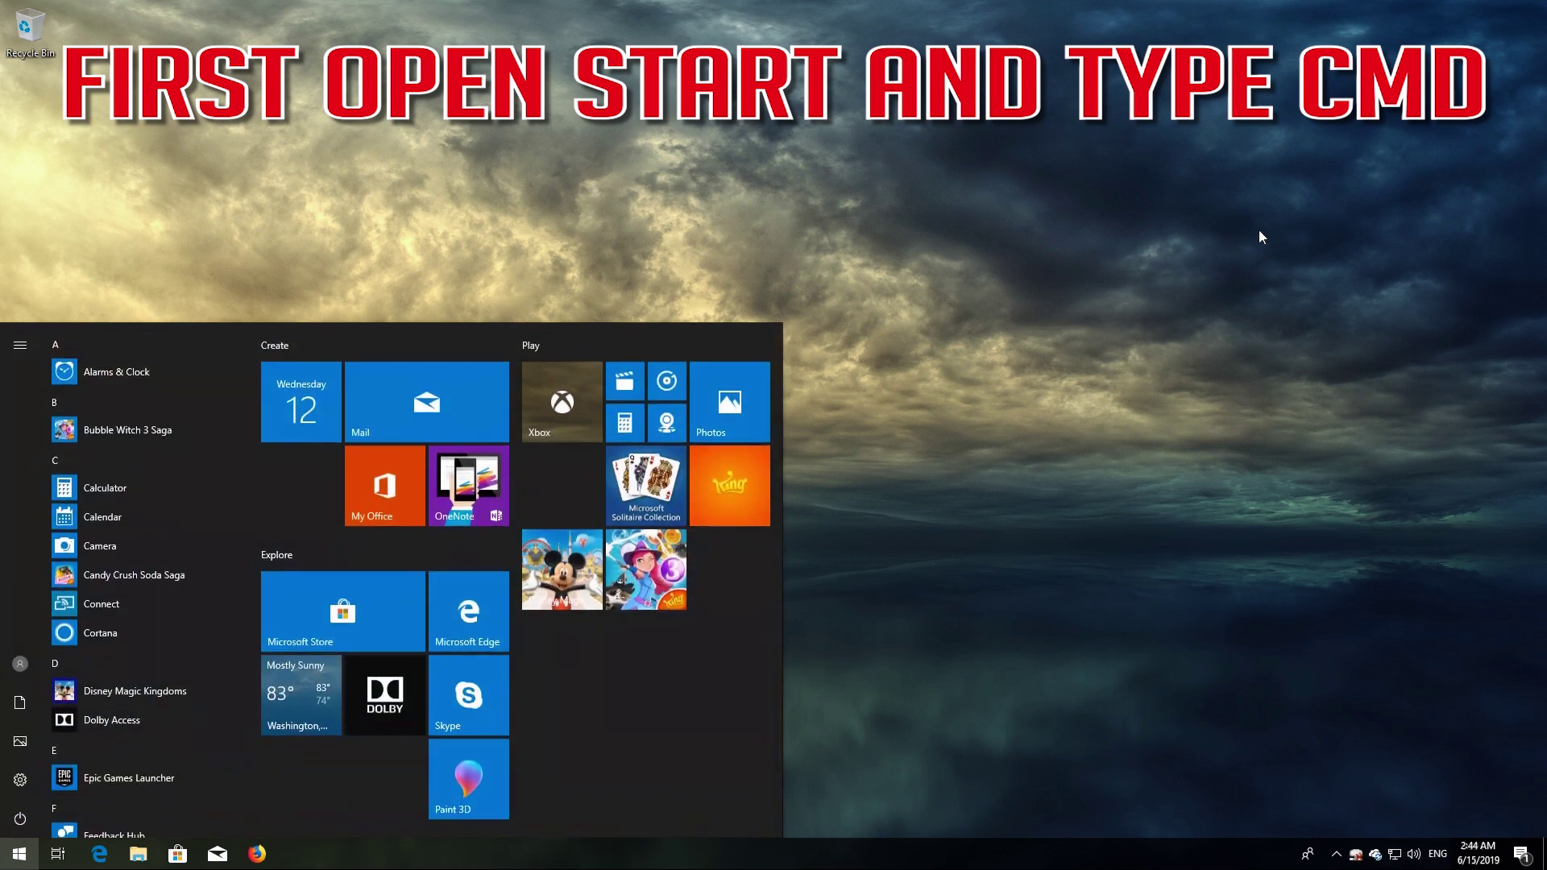
type("cmd")
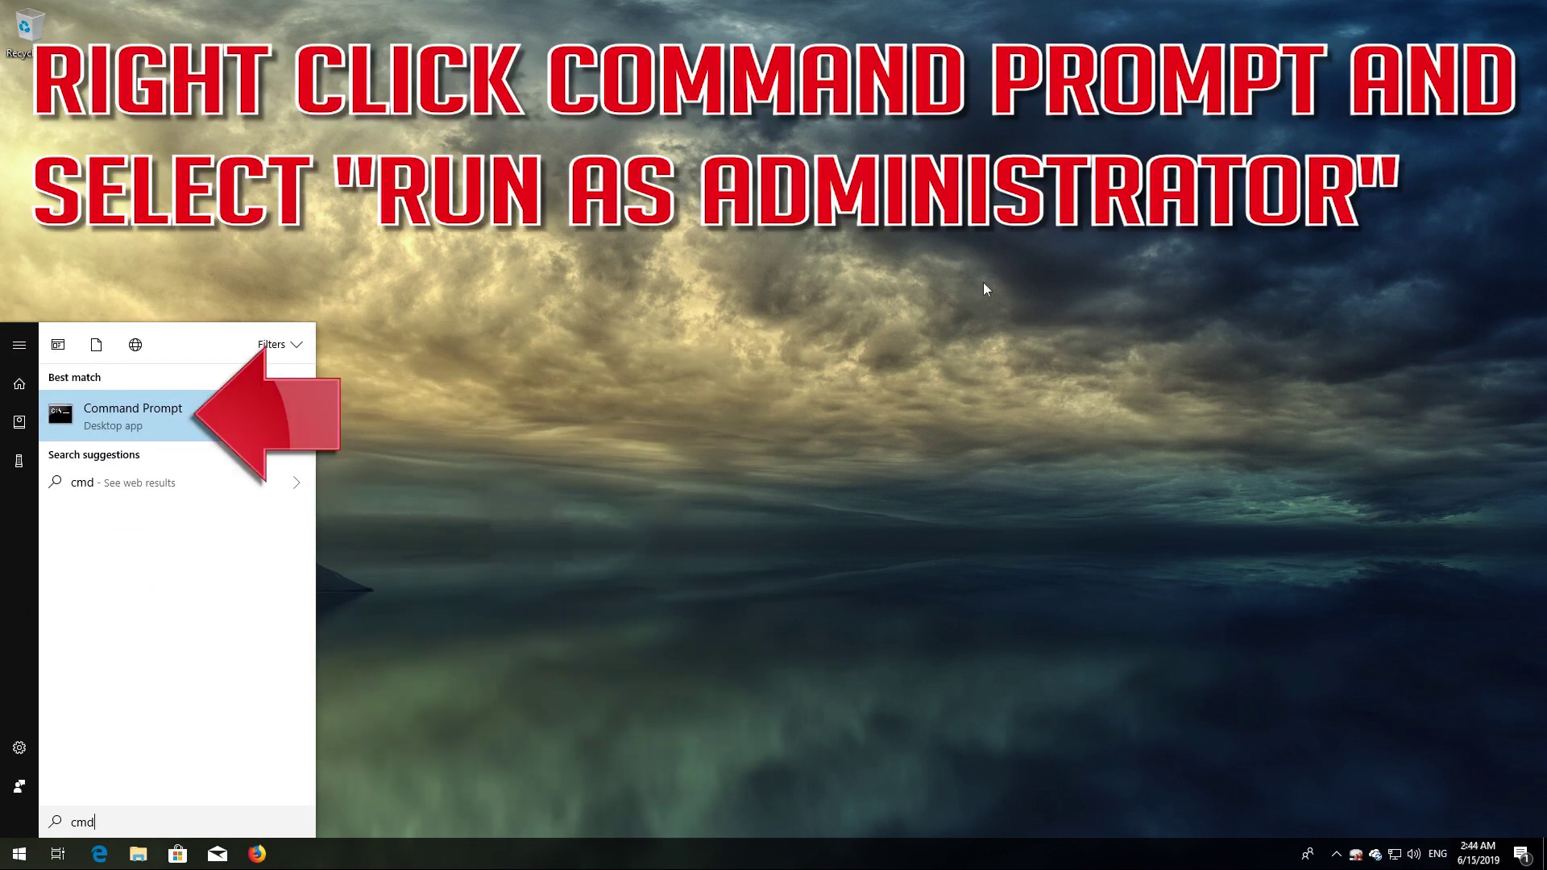
right_click(161, 419)
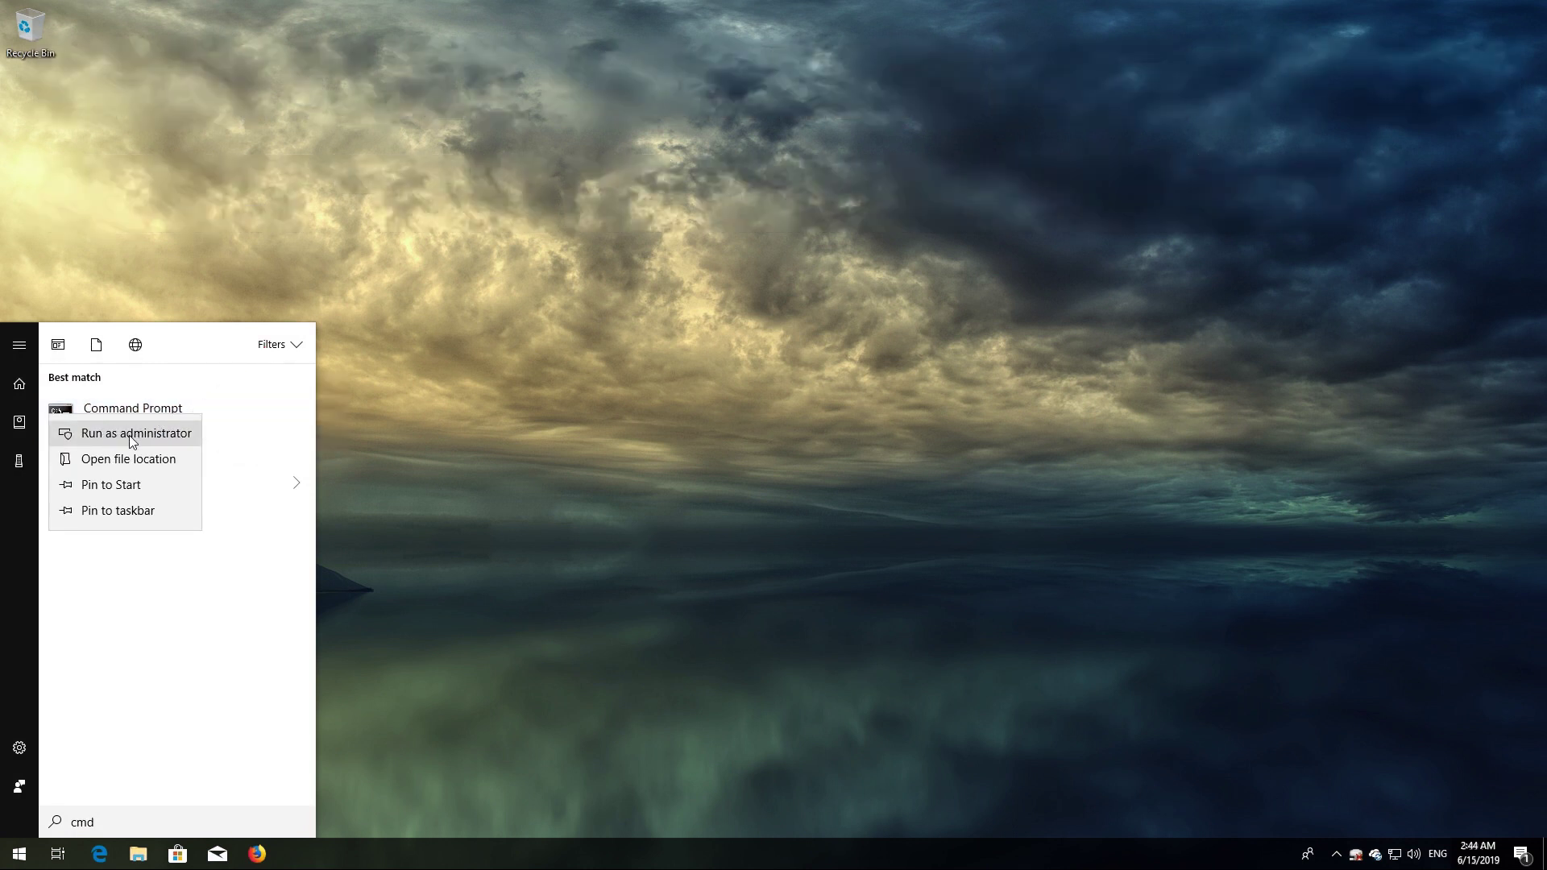
left_click(131, 435)
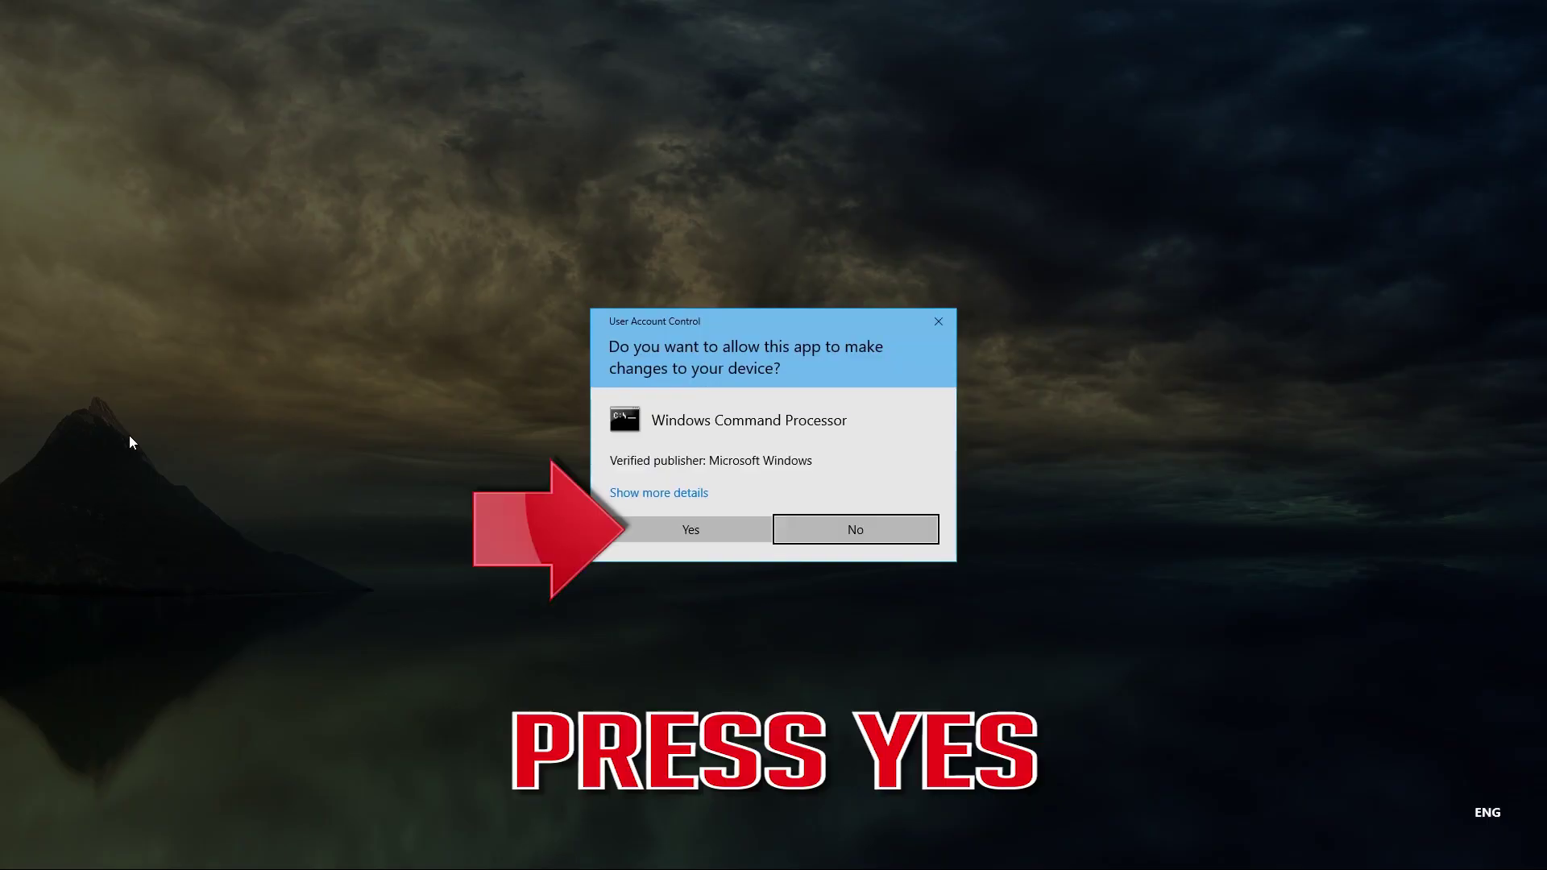
left_click(690, 535)
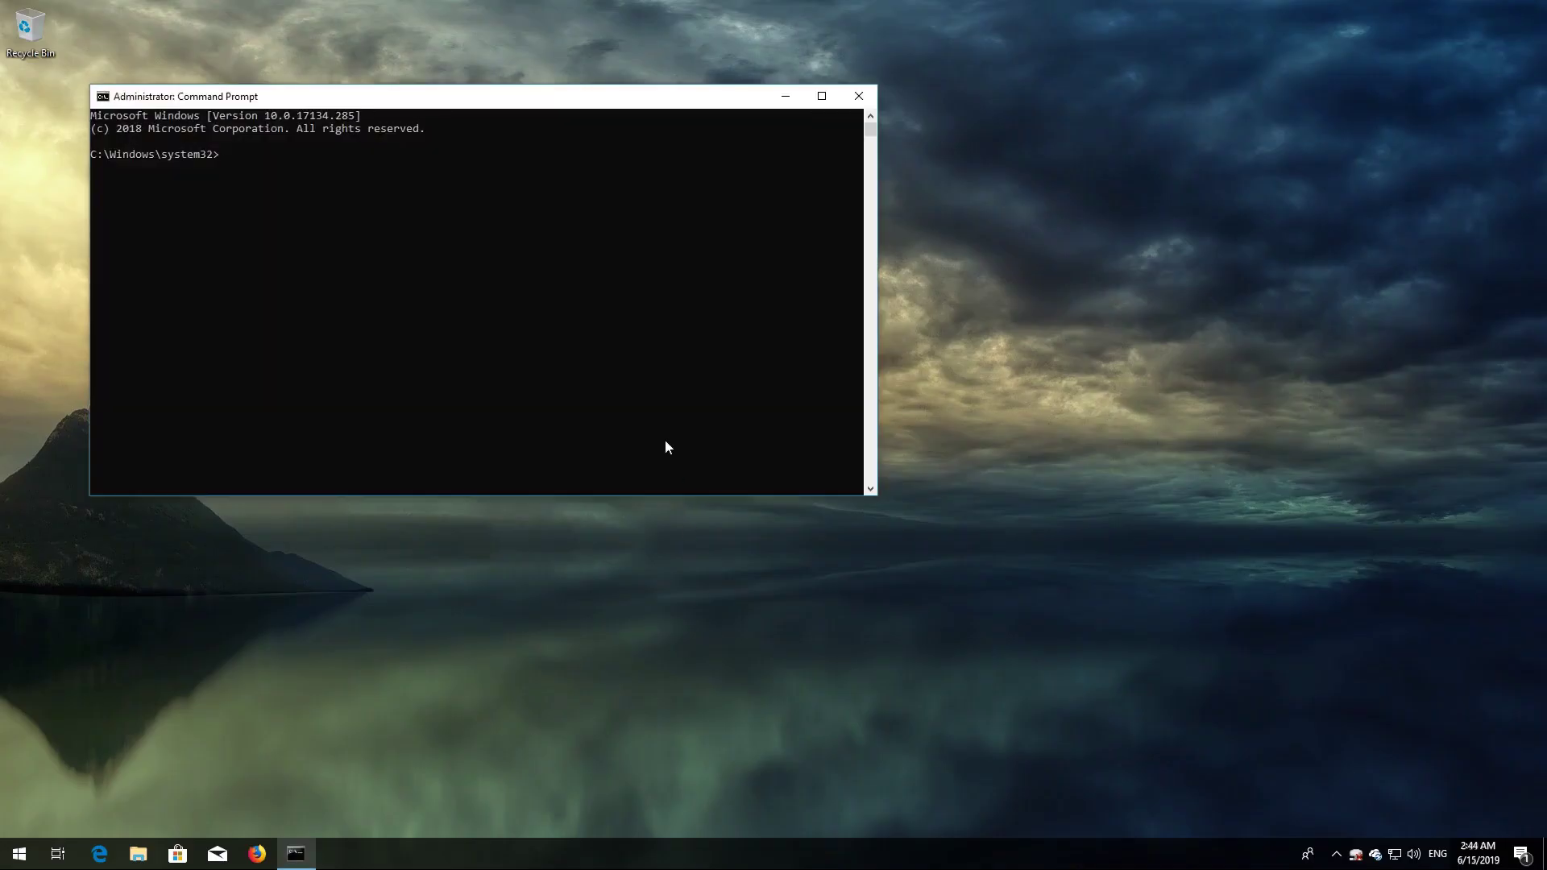
left_click_drag(472, 100, 888, 209)
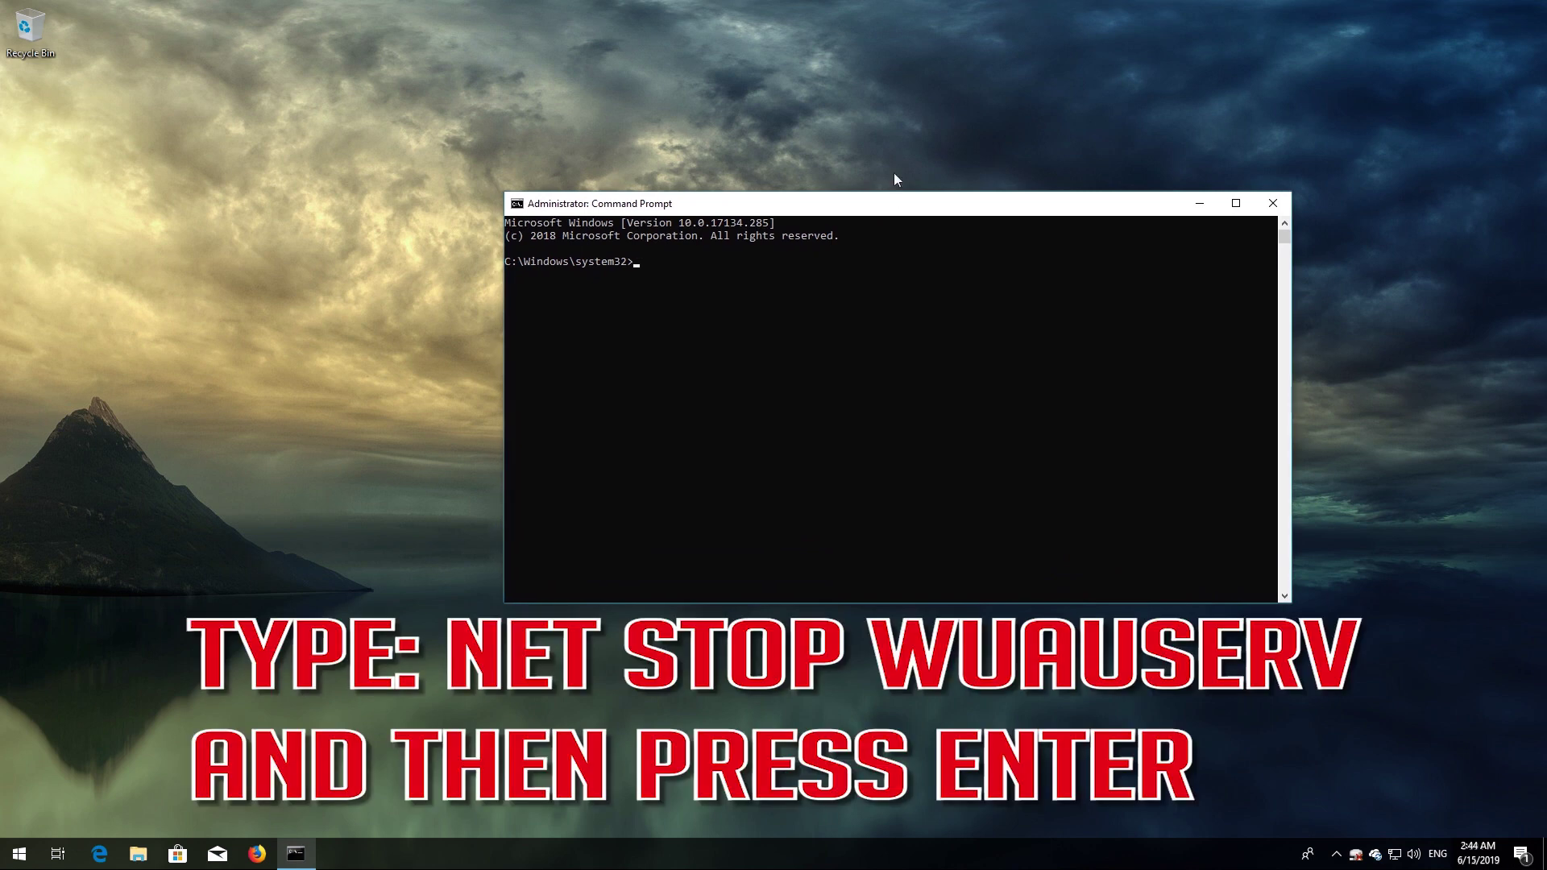
Step: Run "net stop wuauserv" and "net stop cryptSVC" to stop the Windows Update and Cryptographic Services services
type("net stop wuauserv")
key("Return")
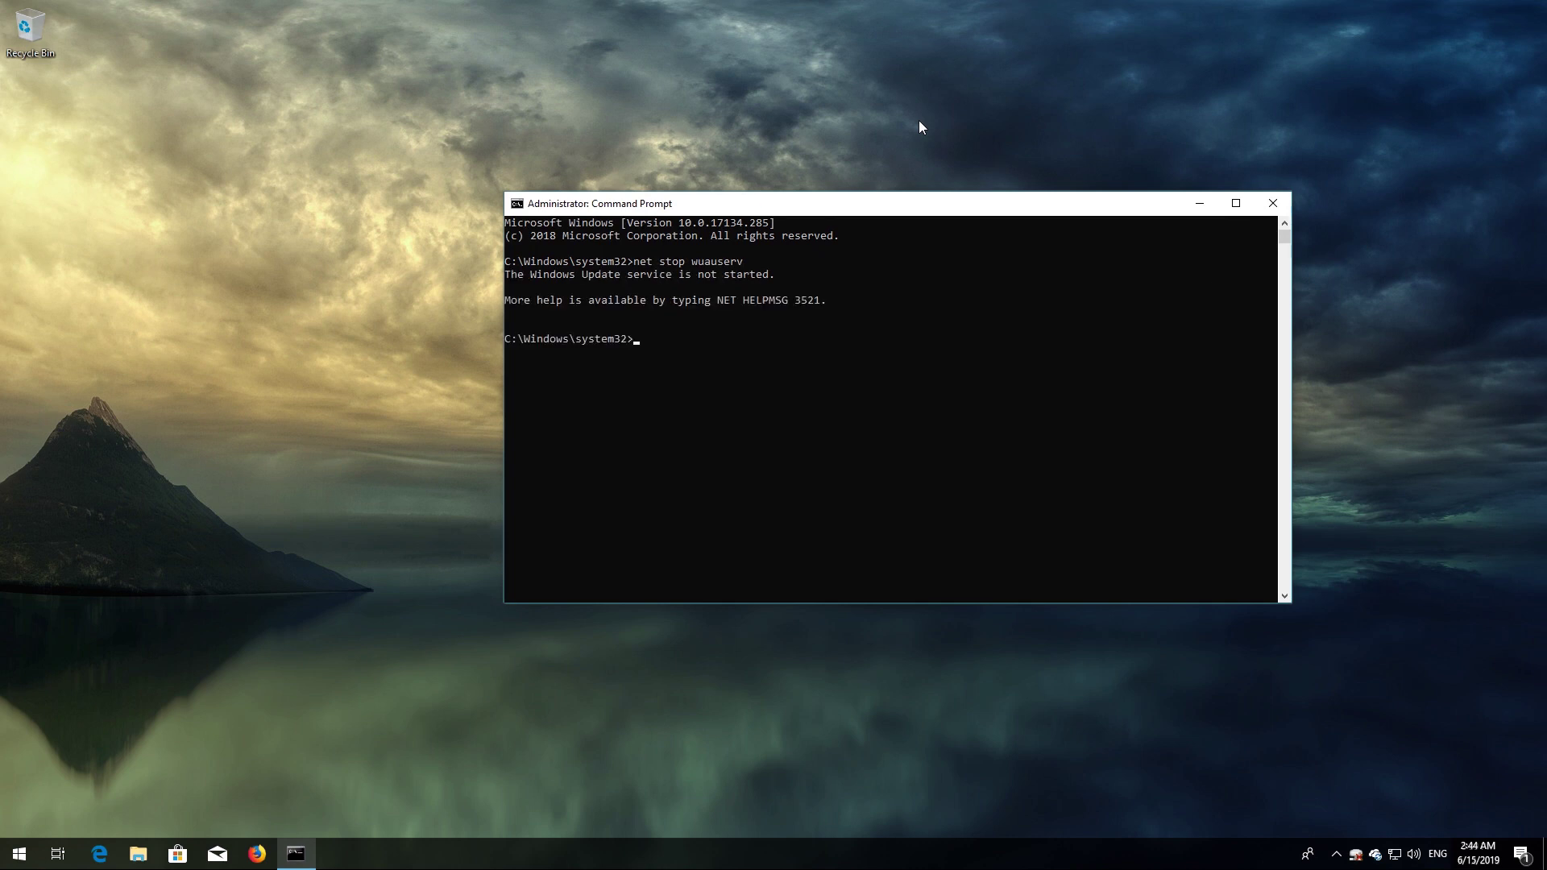
type("net stop")
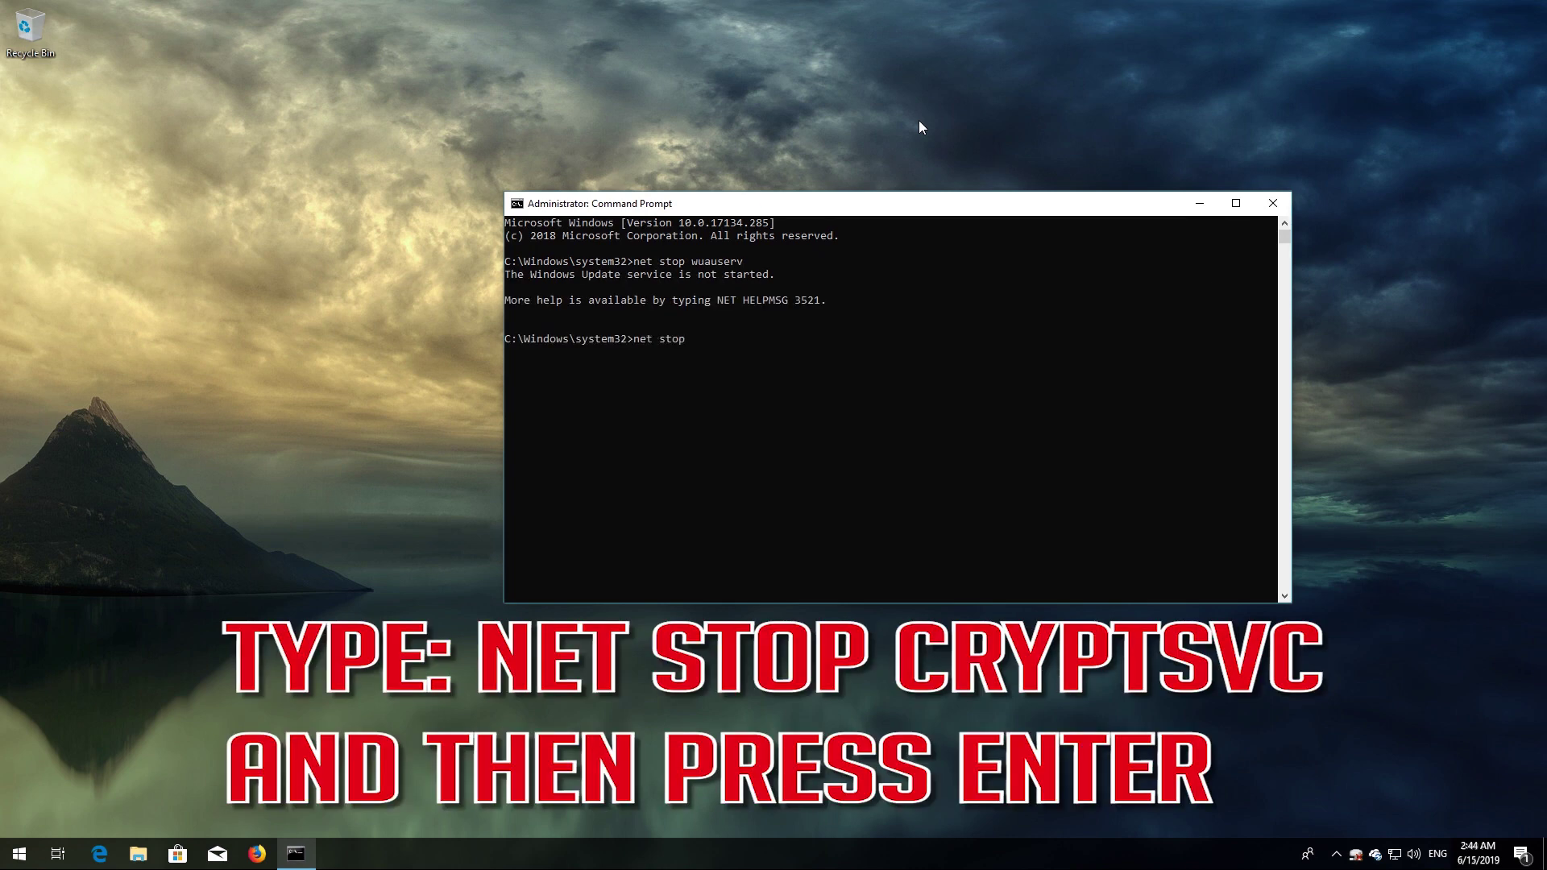
type(" cryptSVC")
key("Return")
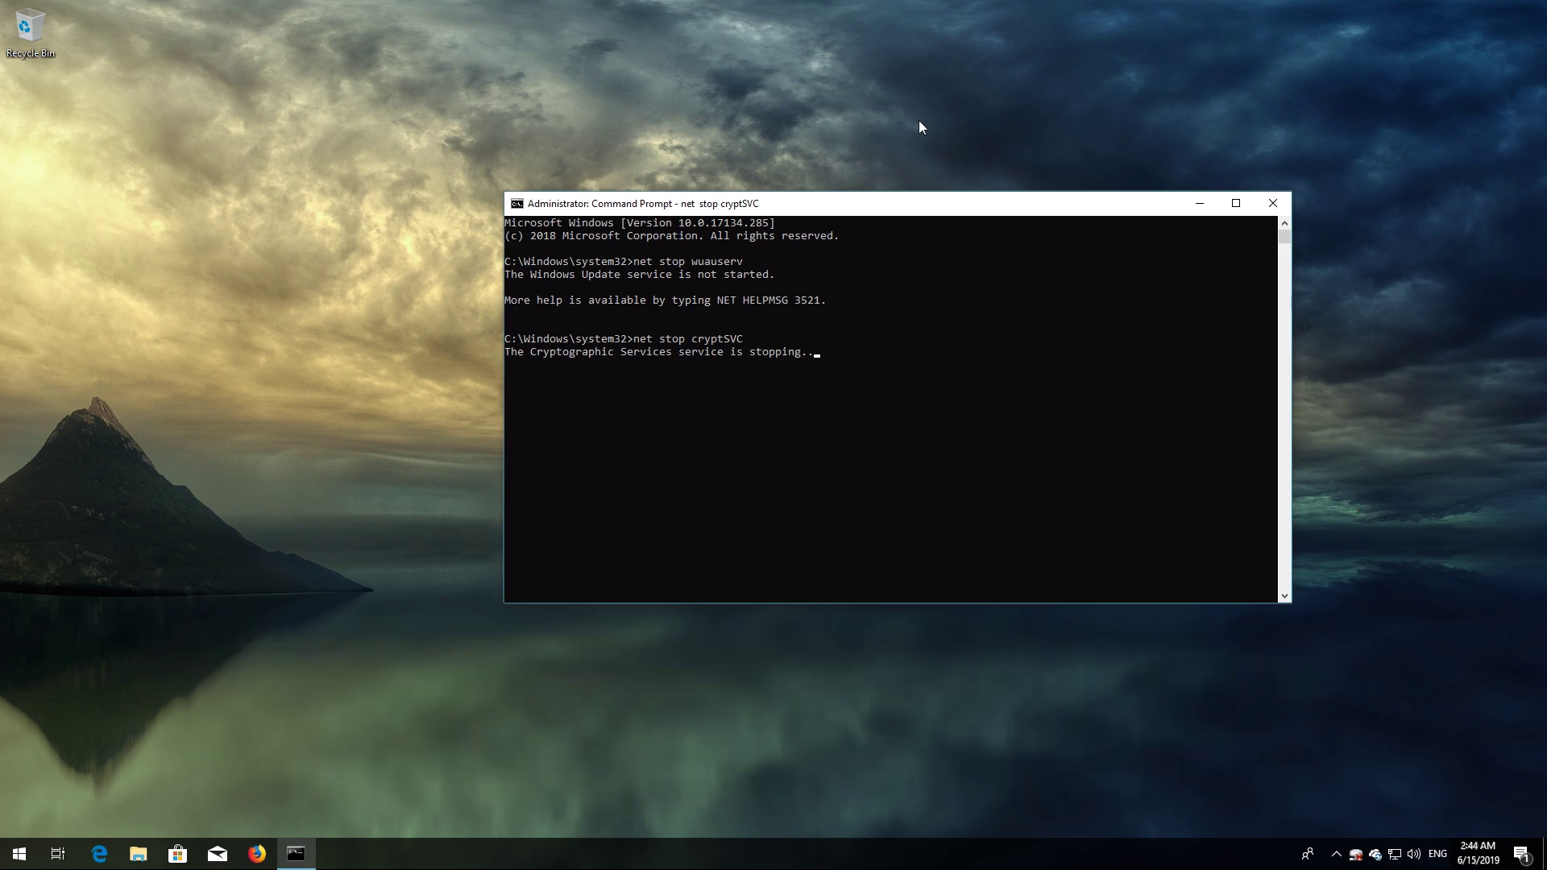
Step: Run "net stop bits" and "net stop msiserver" to stop the Background Intelligent Transfer and Windows Installer services
type("net")
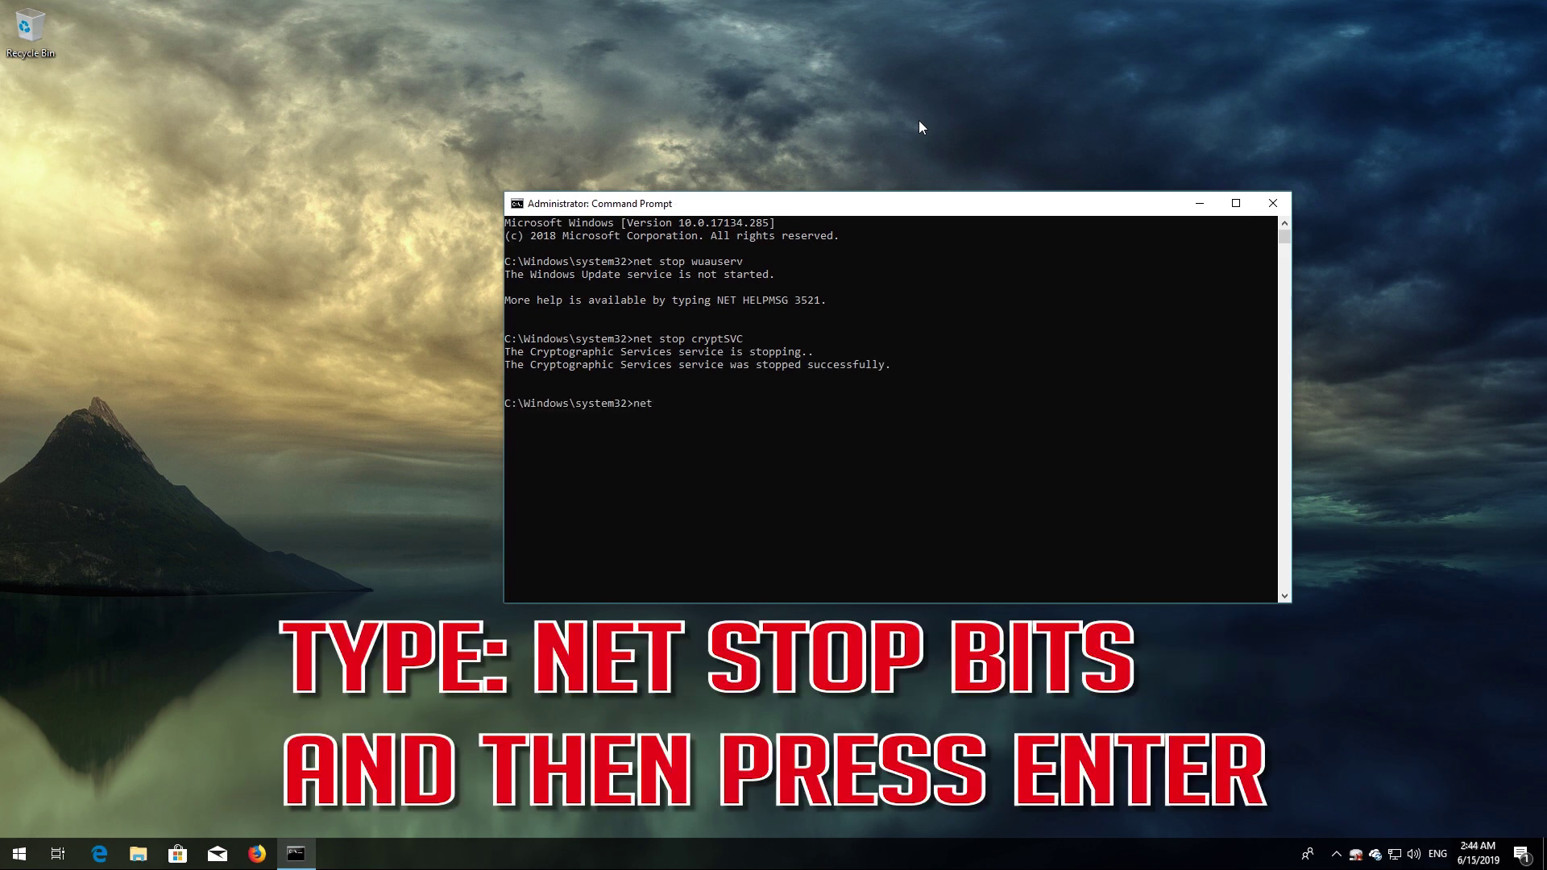
type(" stop bits")
key("Return")
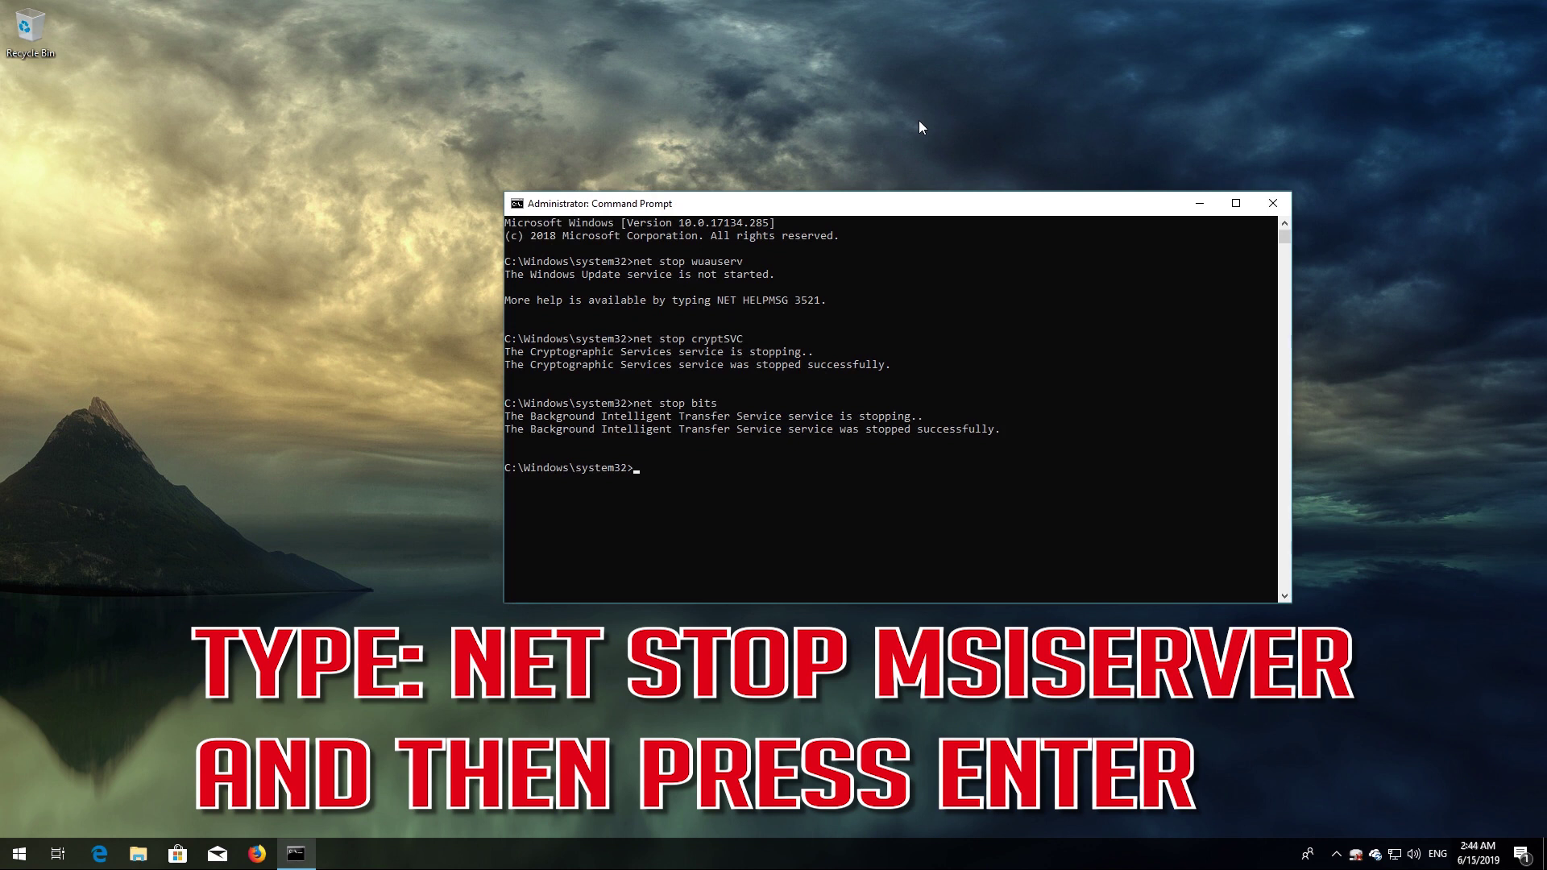
type("net stop msiserver")
key("Return")
Step: Rename the update download folder by running "ren C:\Windows\SoftwareDistribution SoftwareDistribution.old"
type("re")
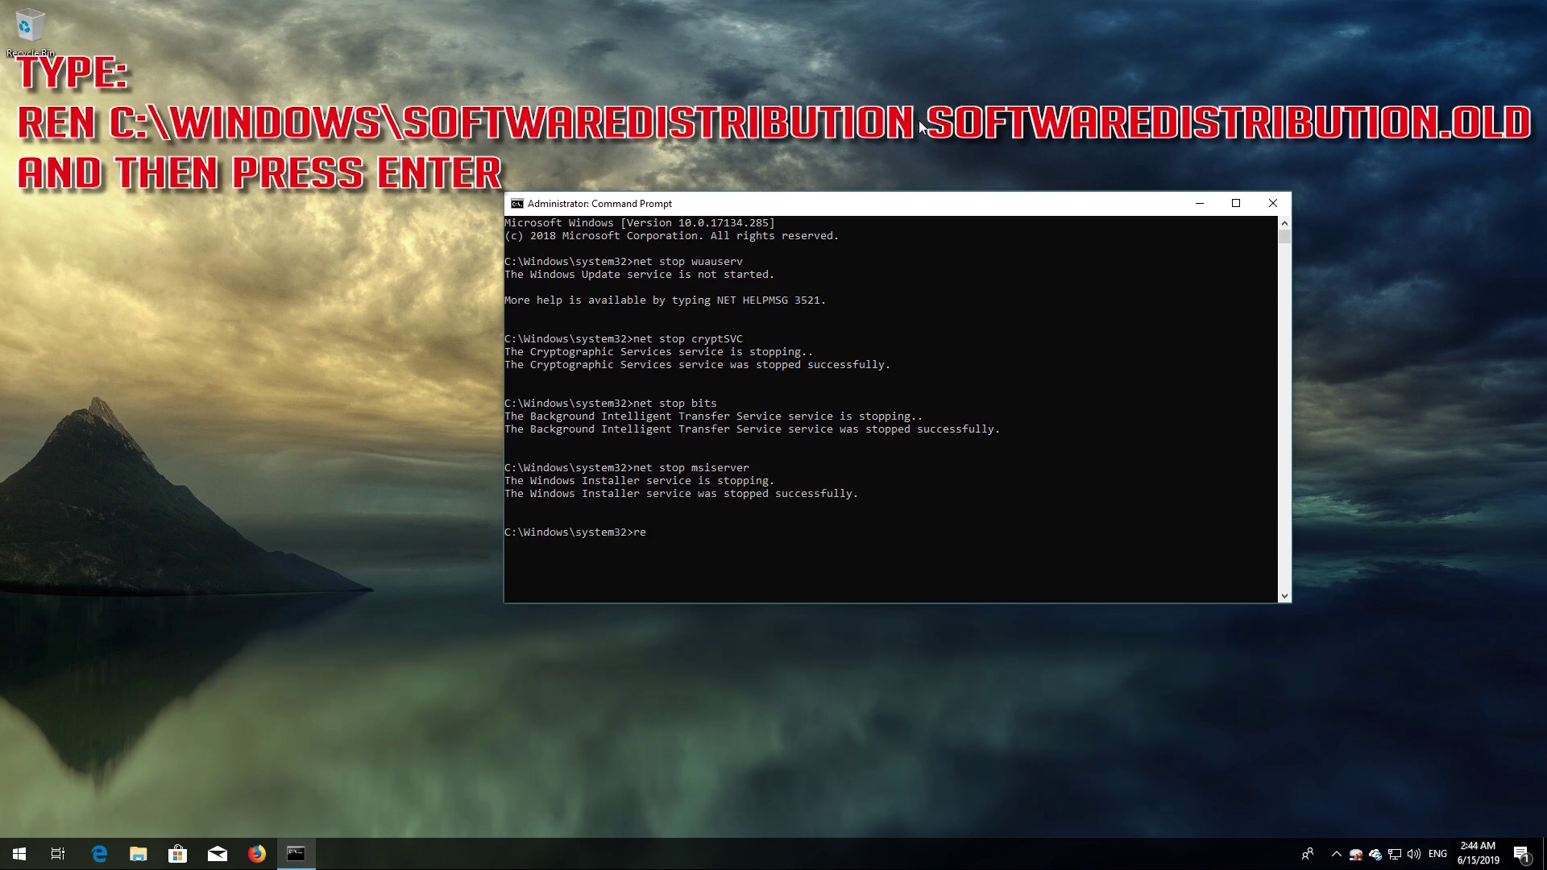
type("n C:\\Windows\\SoftwareDistribution")
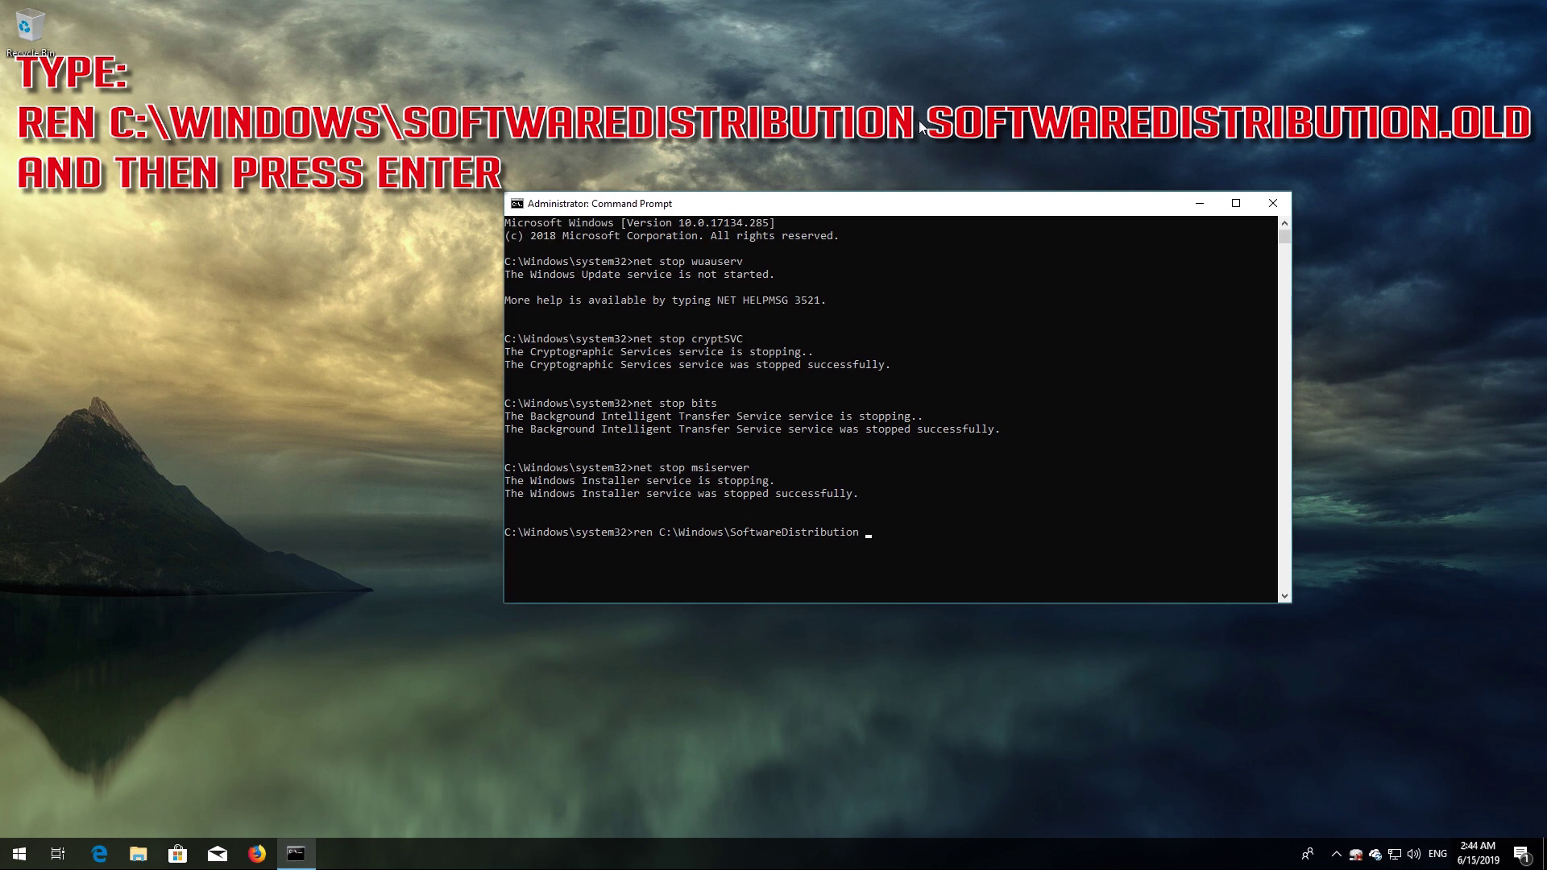
type(" SoftwareDistribution.old")
key("Return")
Step: Rename the catroot2 folder by running "ren C:\Windows\System32\catroot2 catroot2.old"
type("ren")
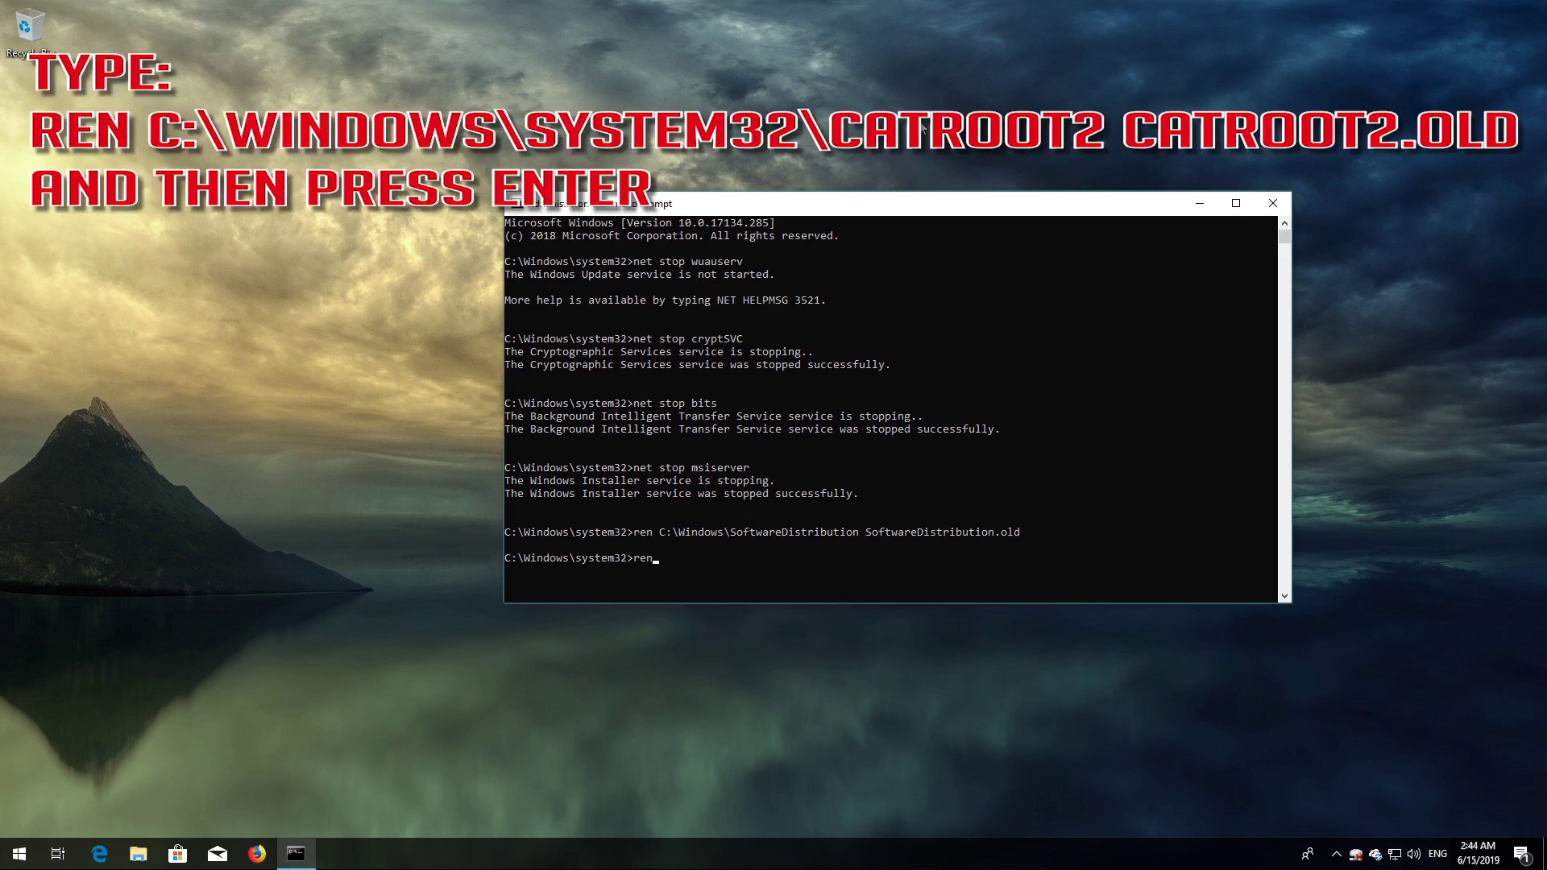
type(" C:\\Windows\\System32\\catroot2 catroot2")
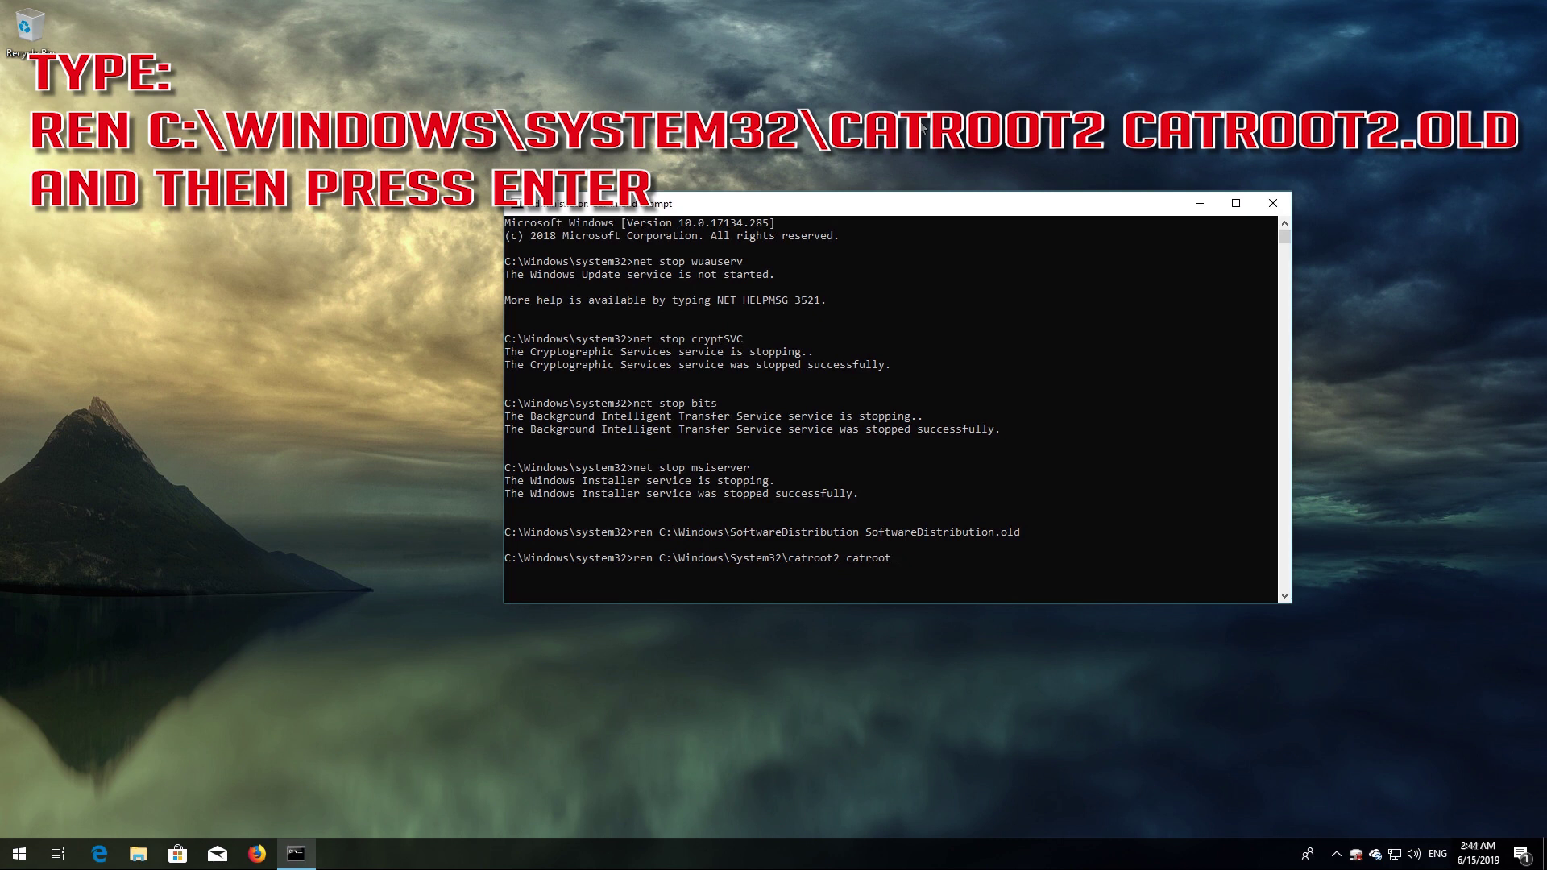
type(".old")
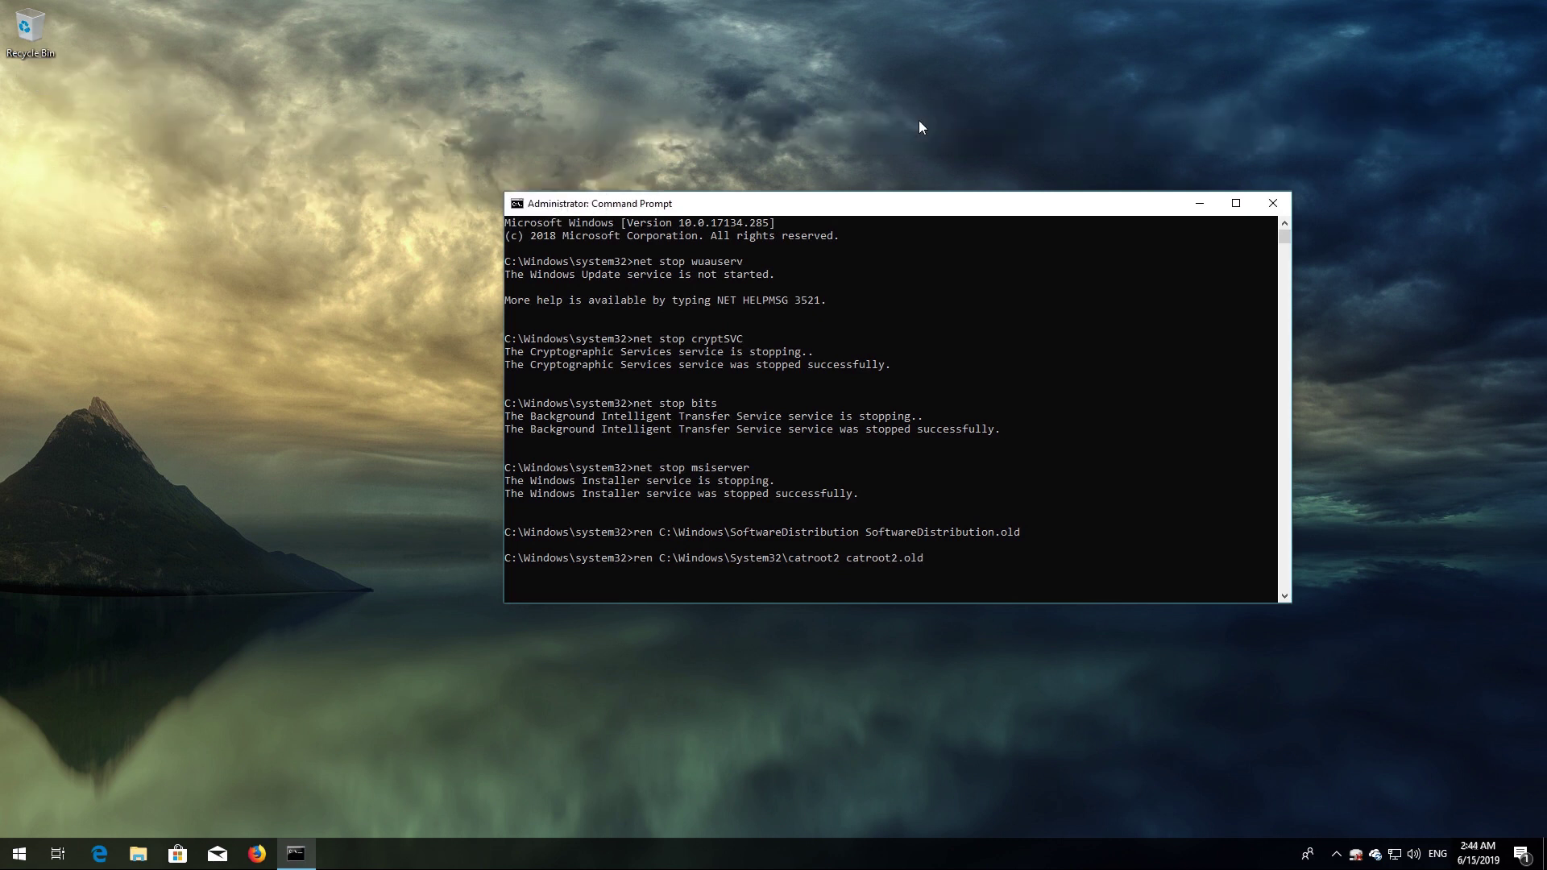
key("Return")
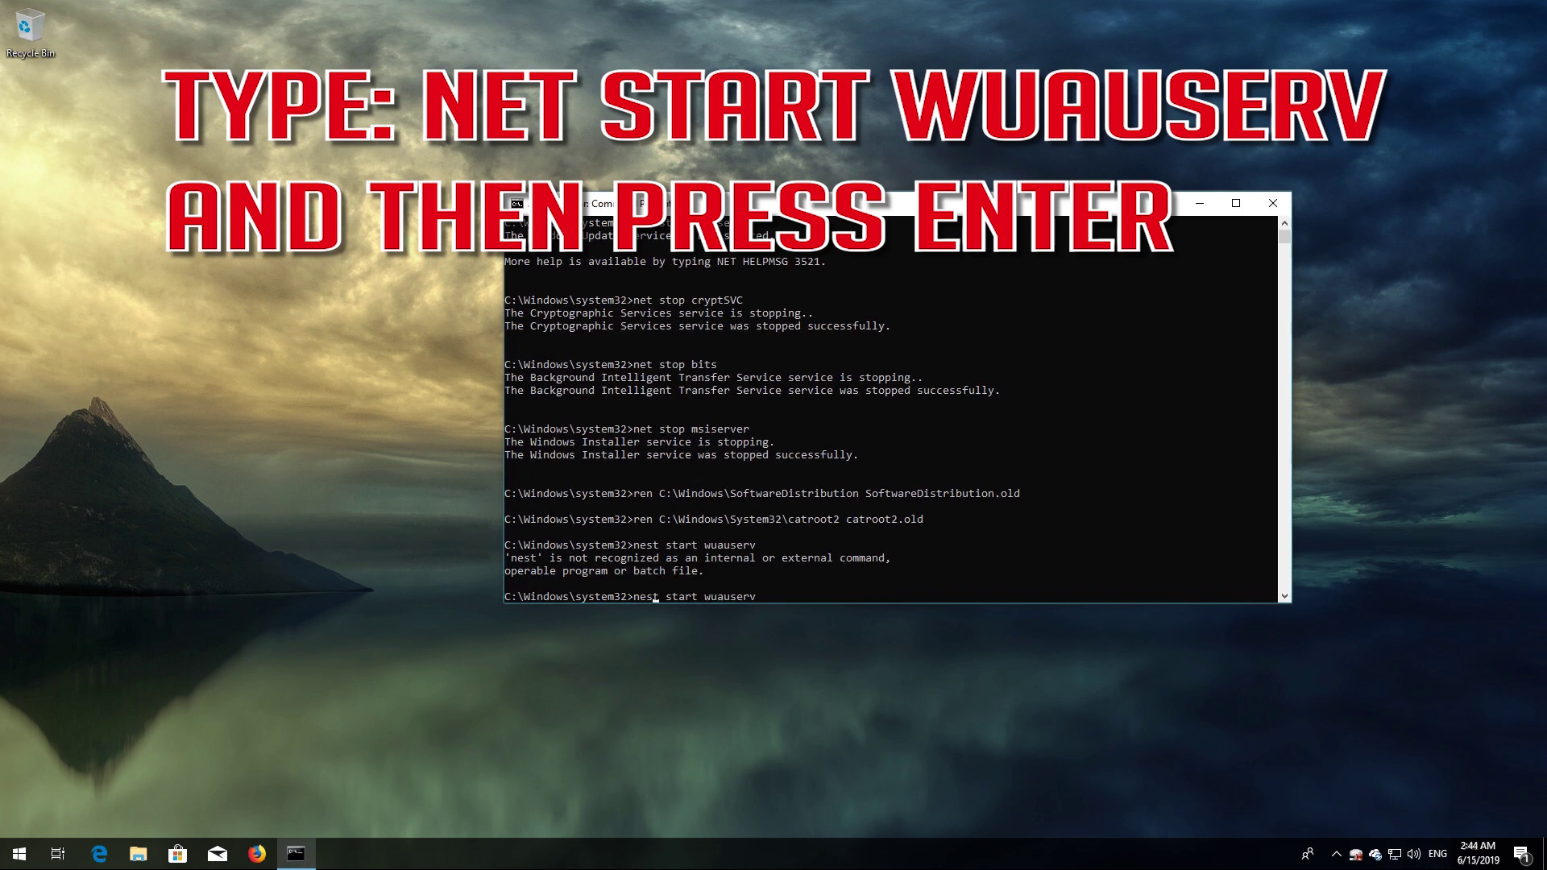
Step: Correct the mistyped command to "net start wuauserv" and run it, followed by "net start cryptSVC", to start both services
key("BackSpace")
key("Return")
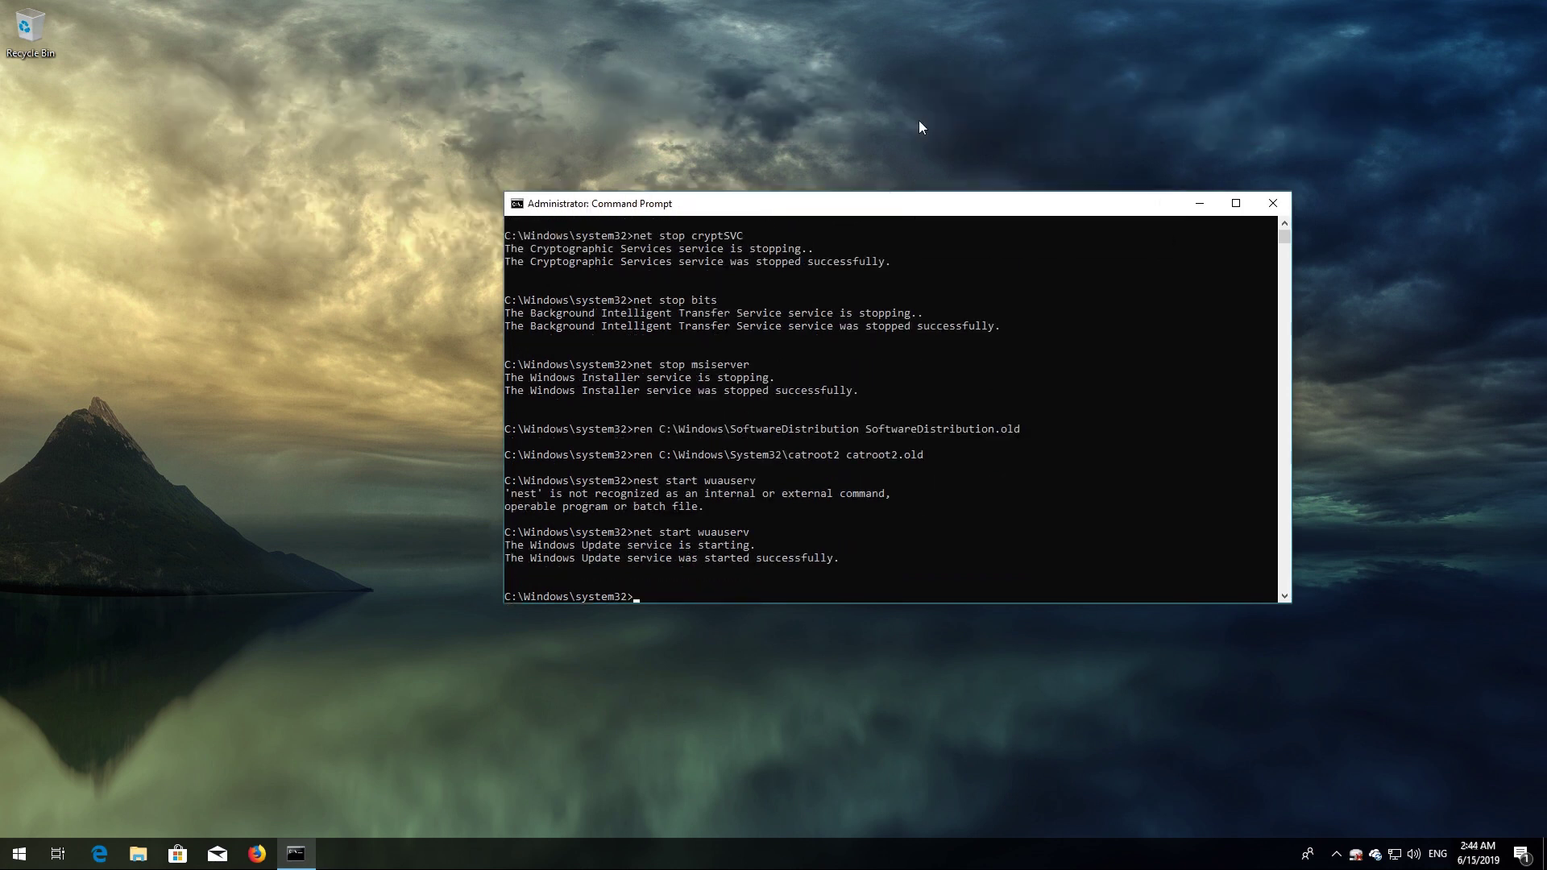
type("net start")
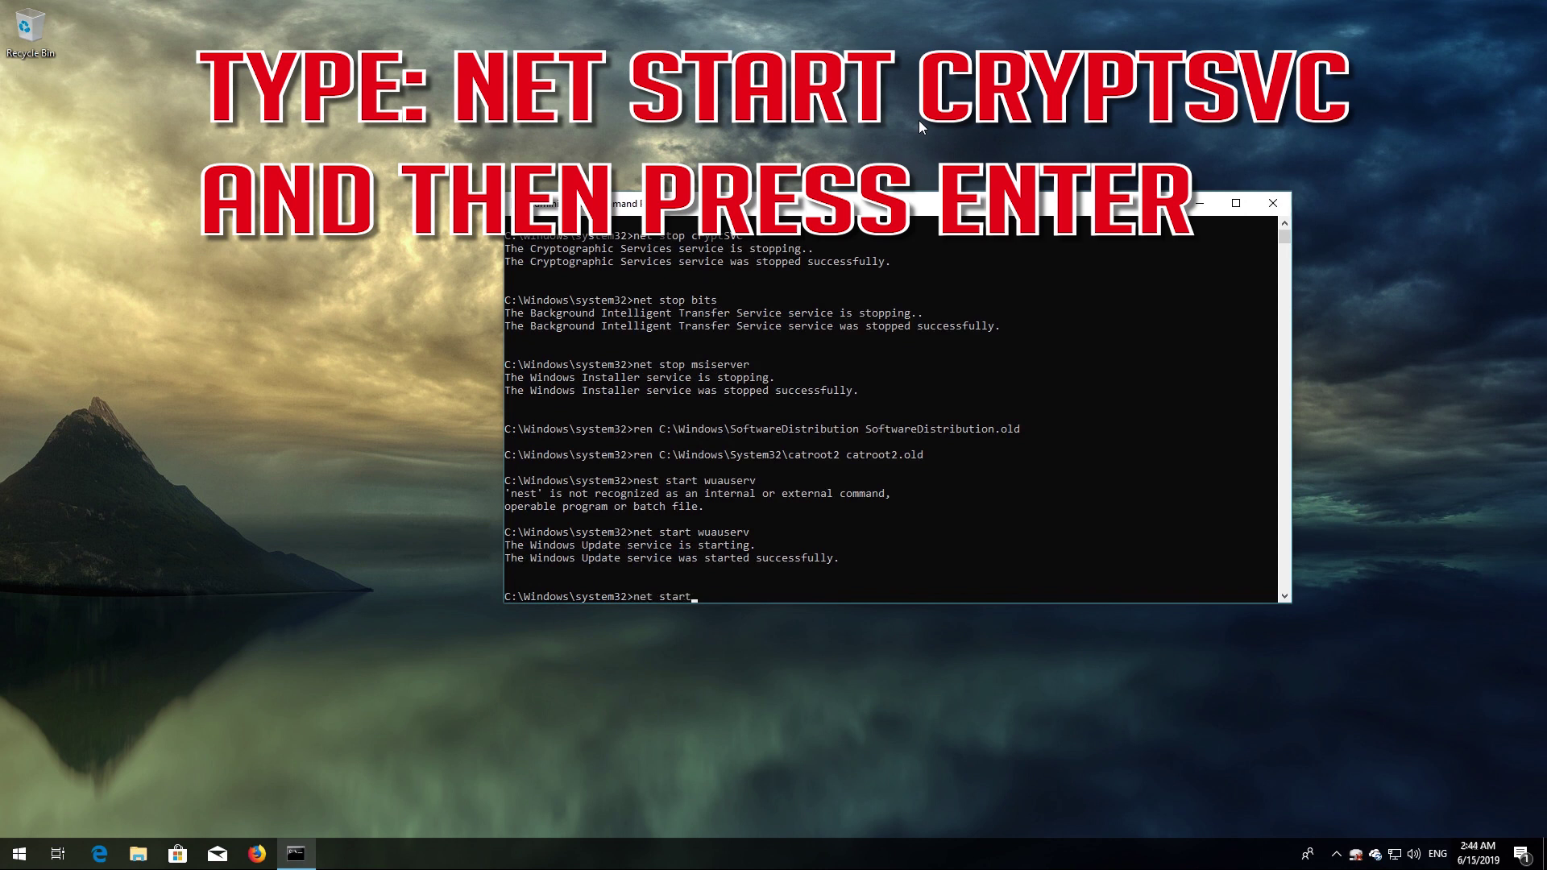
type(" cryptSVC")
key("Return")
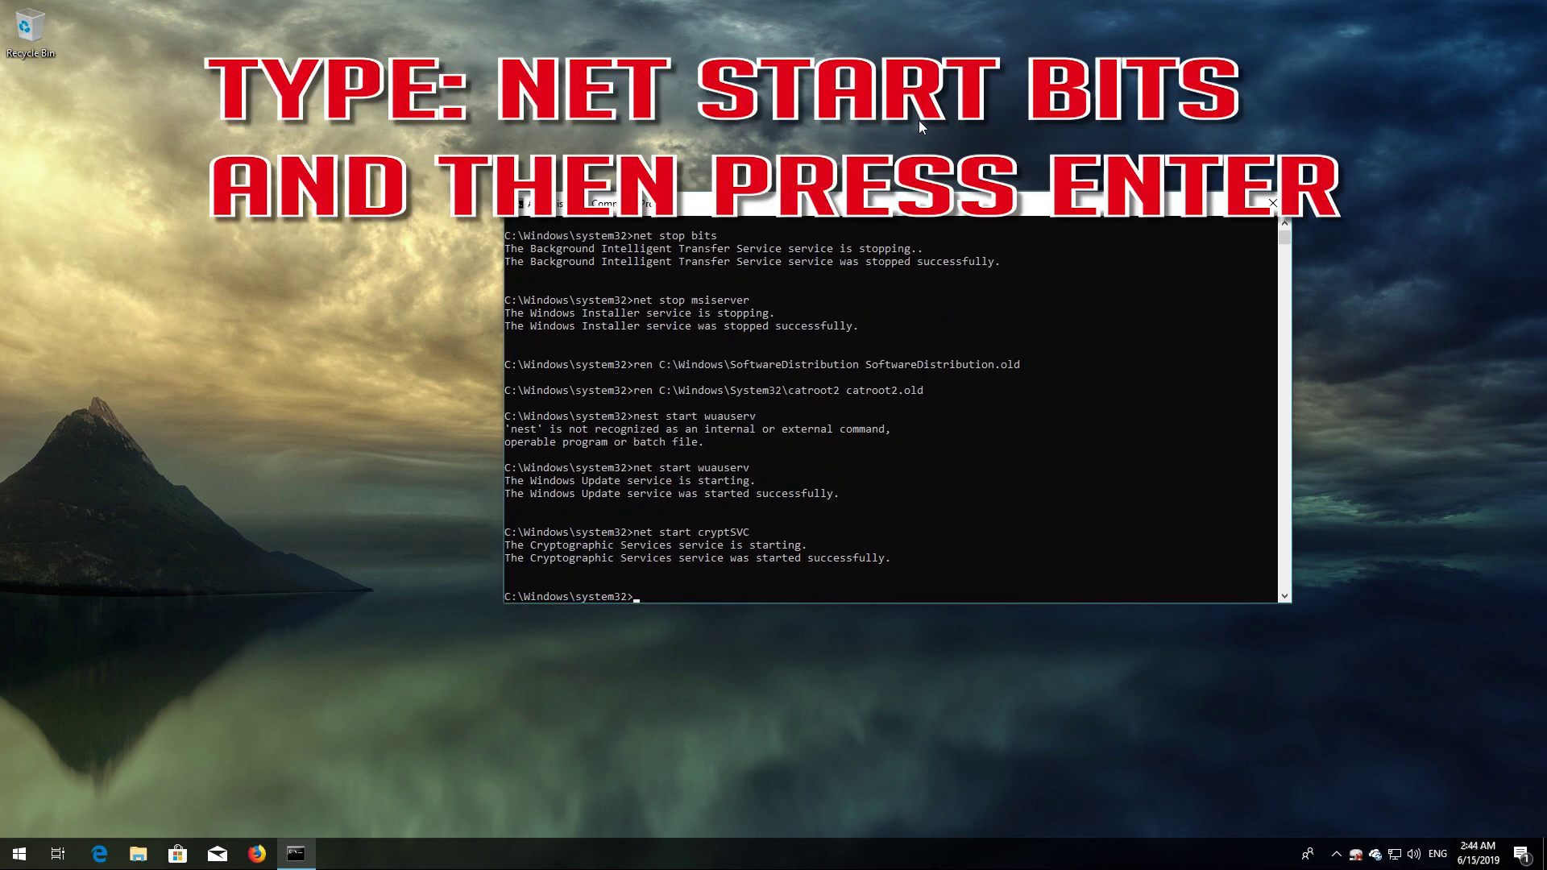
Step: Run "net start bits" and "net start msiserver" to start the Background Intelligent Transfer and Windows Installer services
type("net start bits")
key("Return")
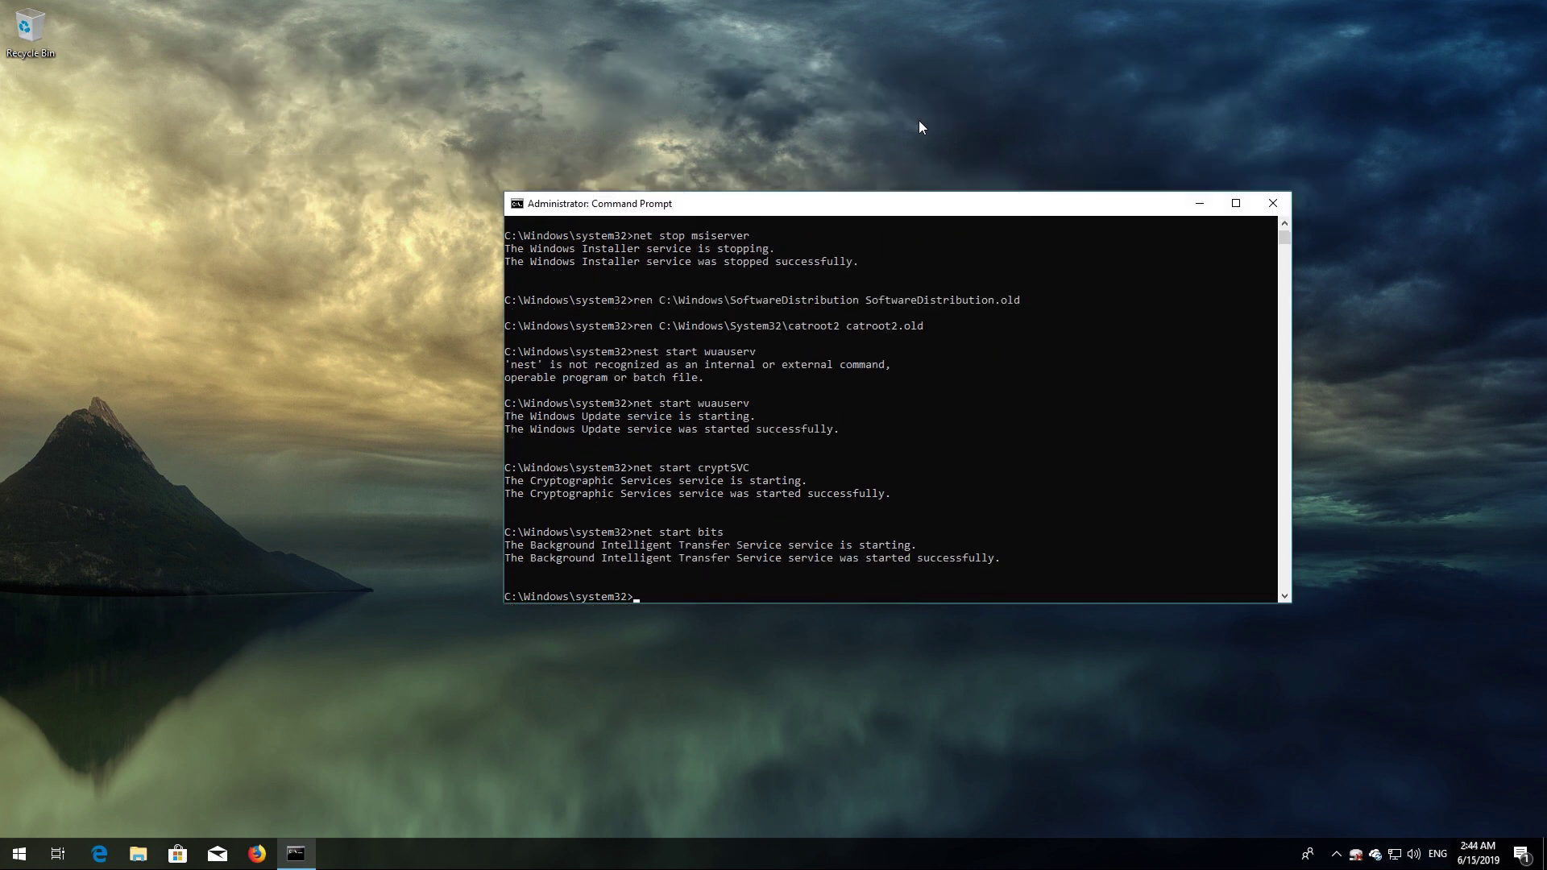
type("net star")
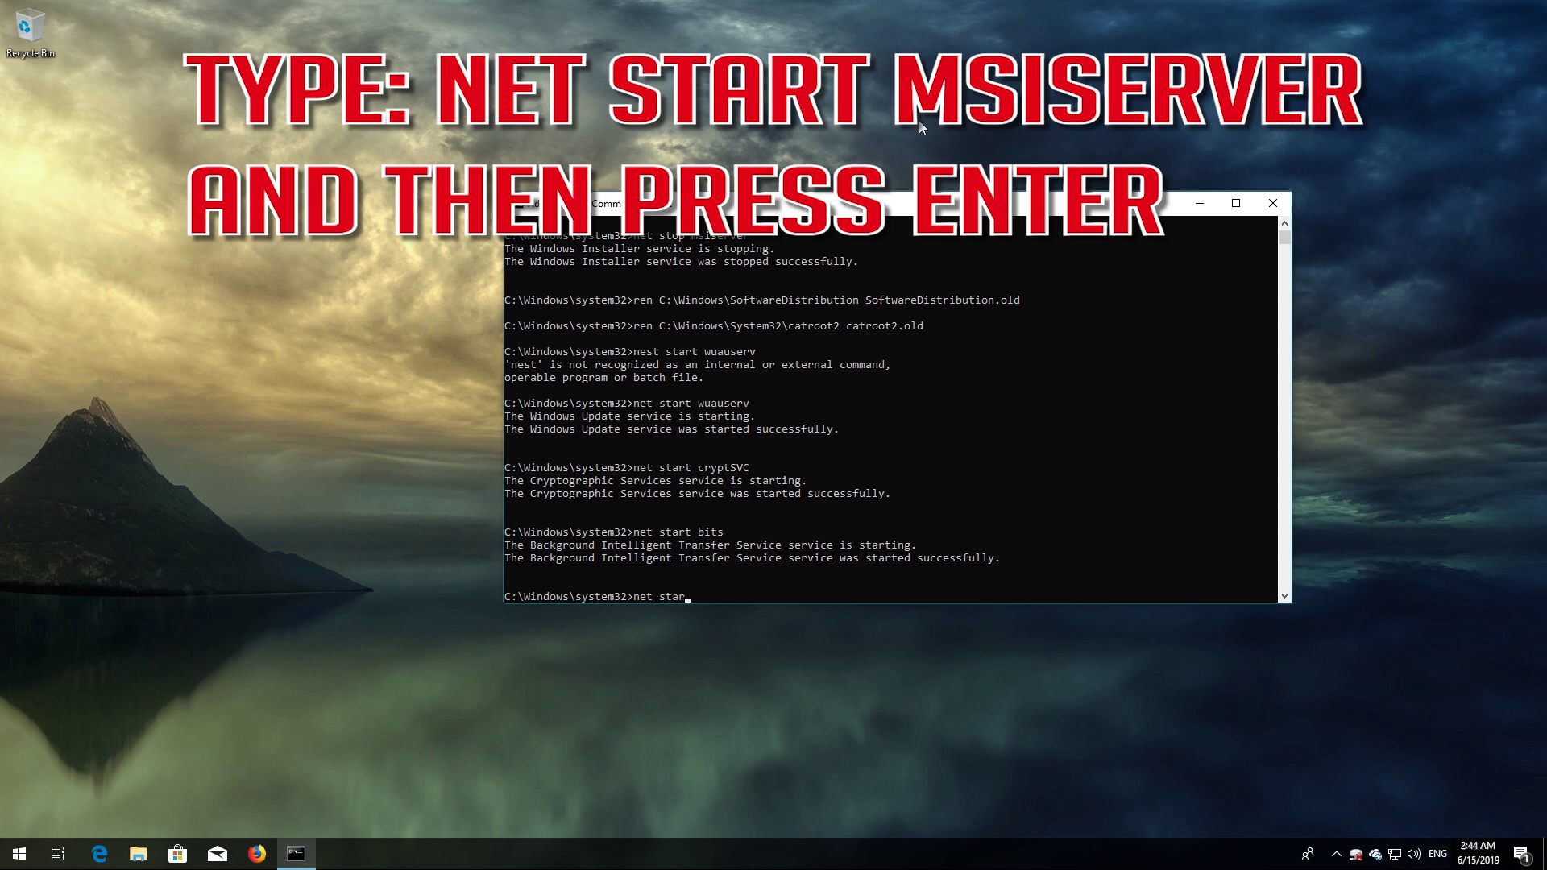
type("t msiserver")
key("Return")
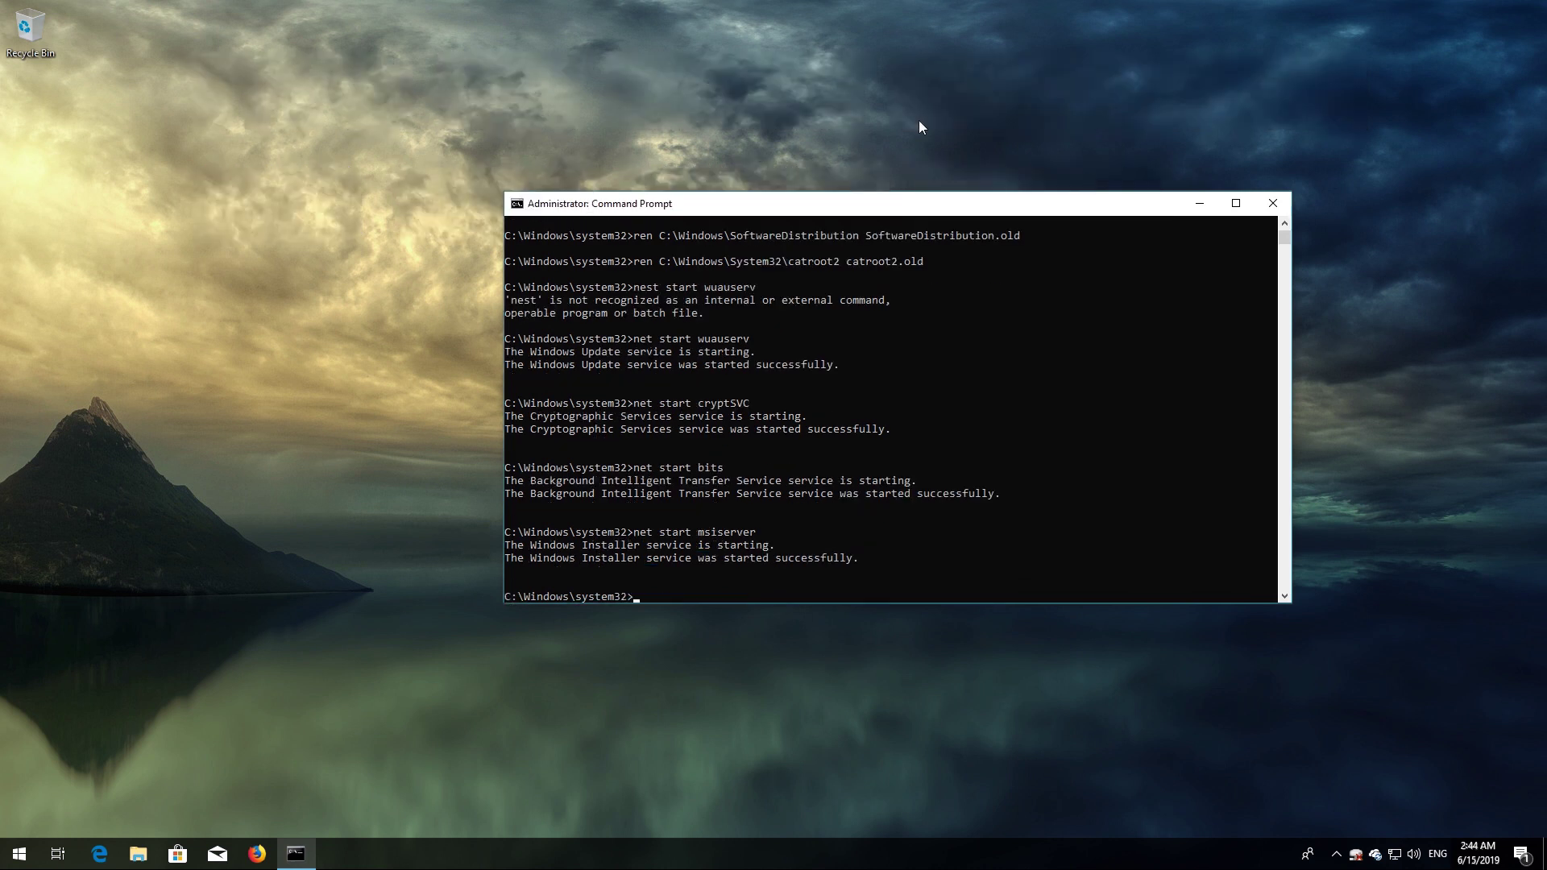
Step: Exit Command Prompt and switch to Windows PowerShell, searching for "powershell", running it as administrator and moving its window nearer the middle of the desktop
type("exit")
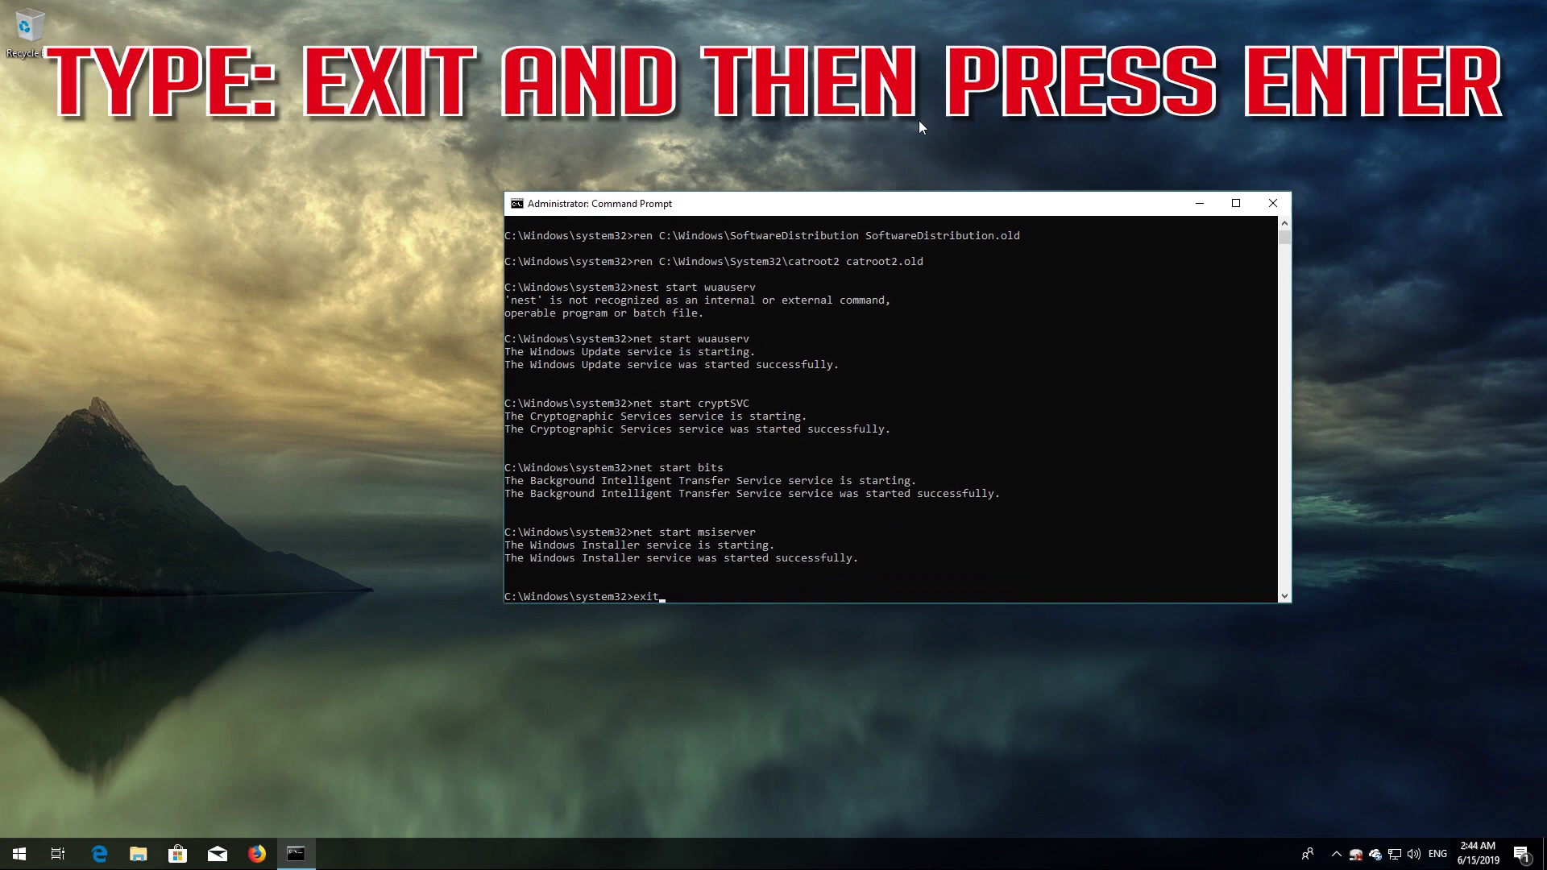
key("Return")
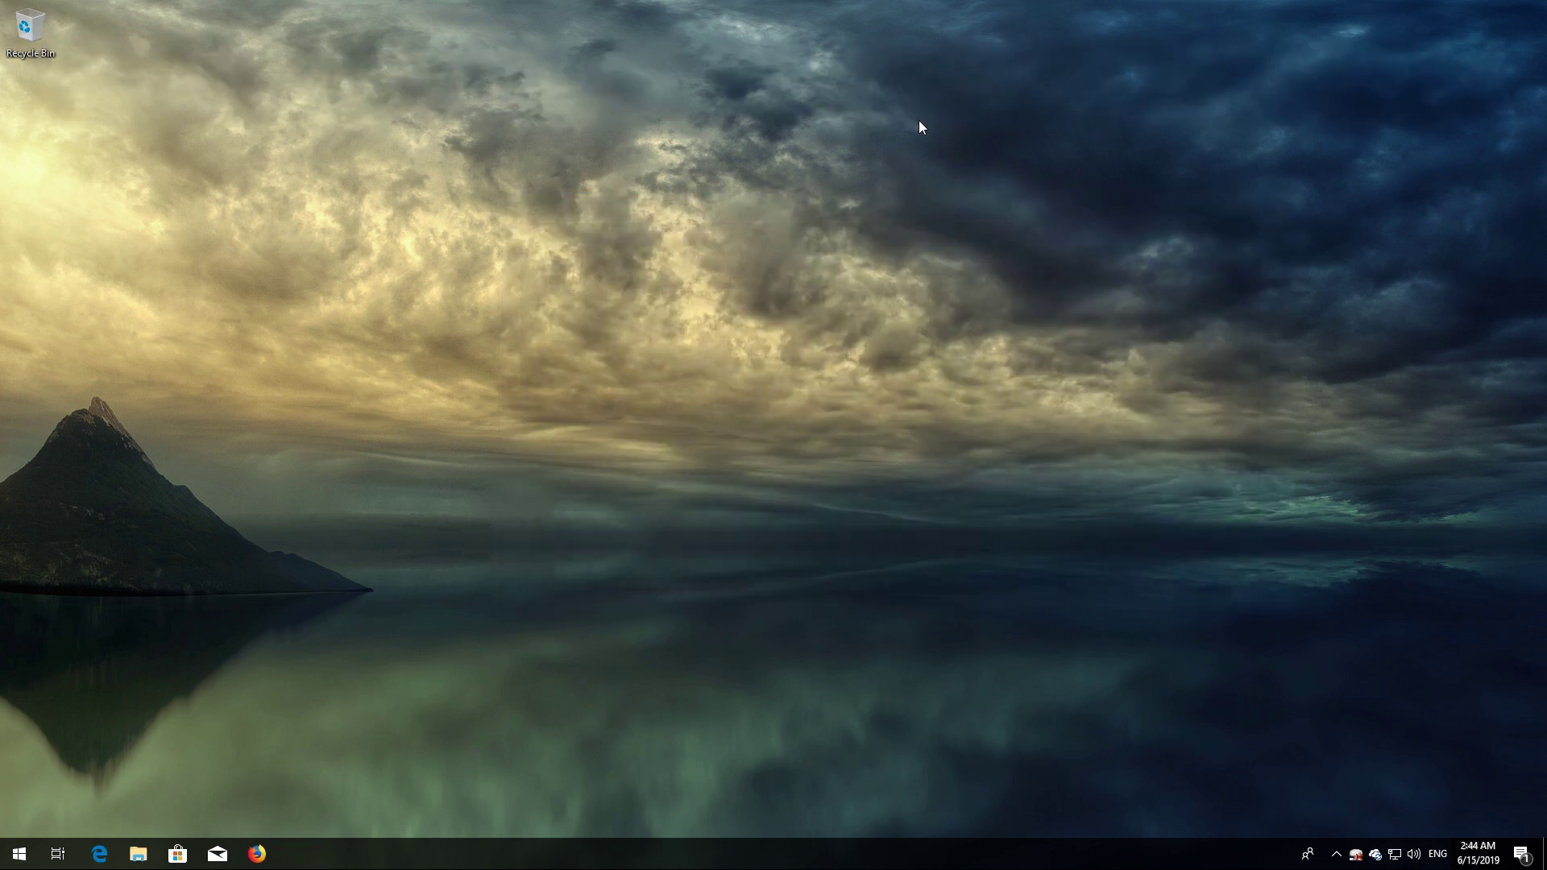
key("super")
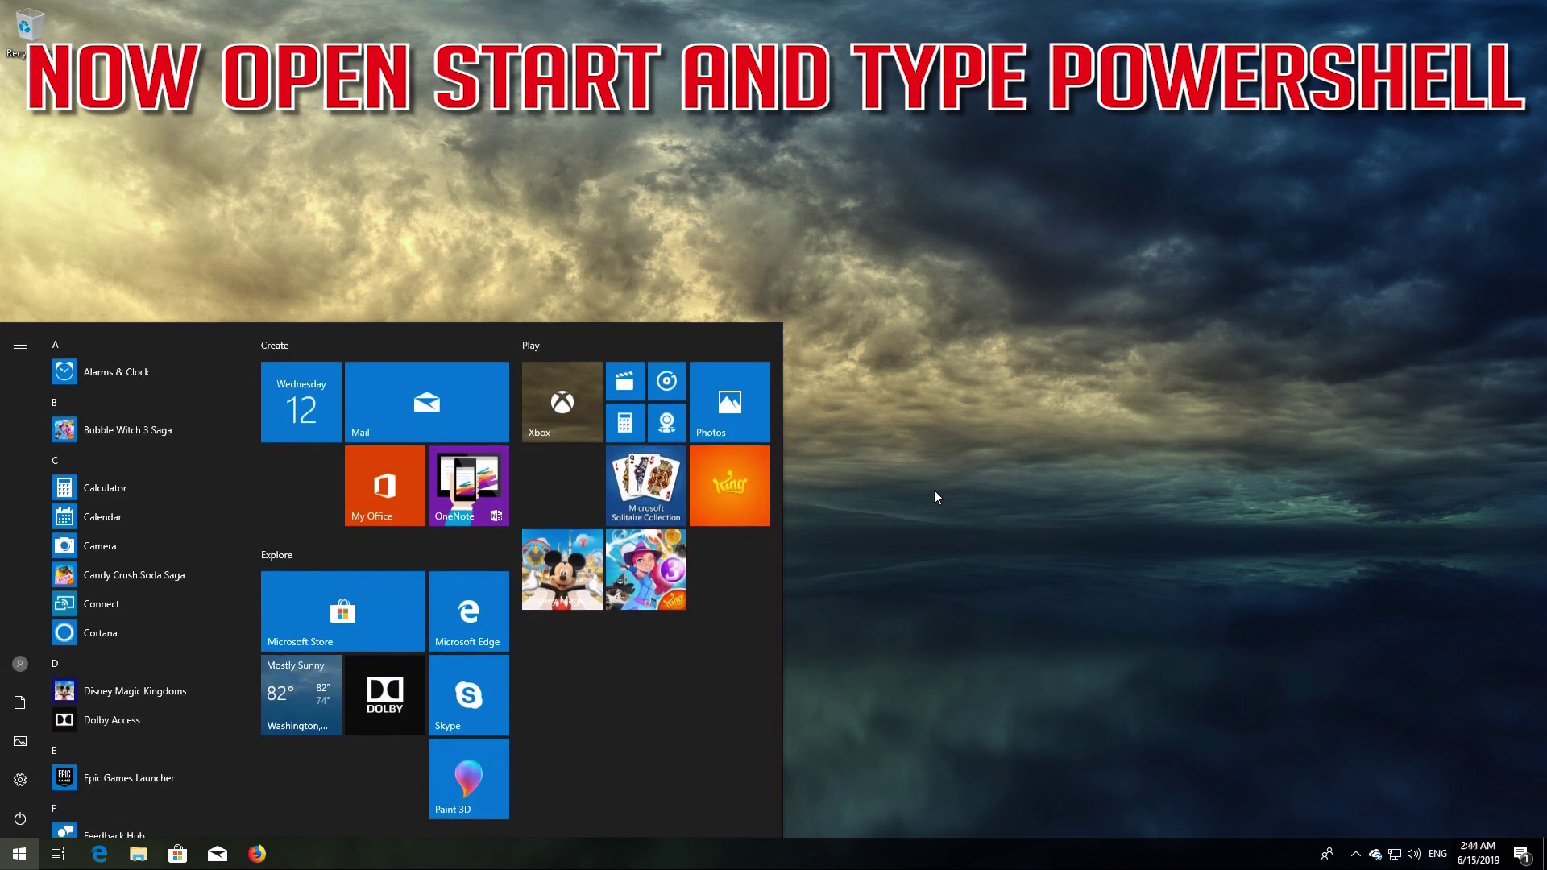
type("powershell")
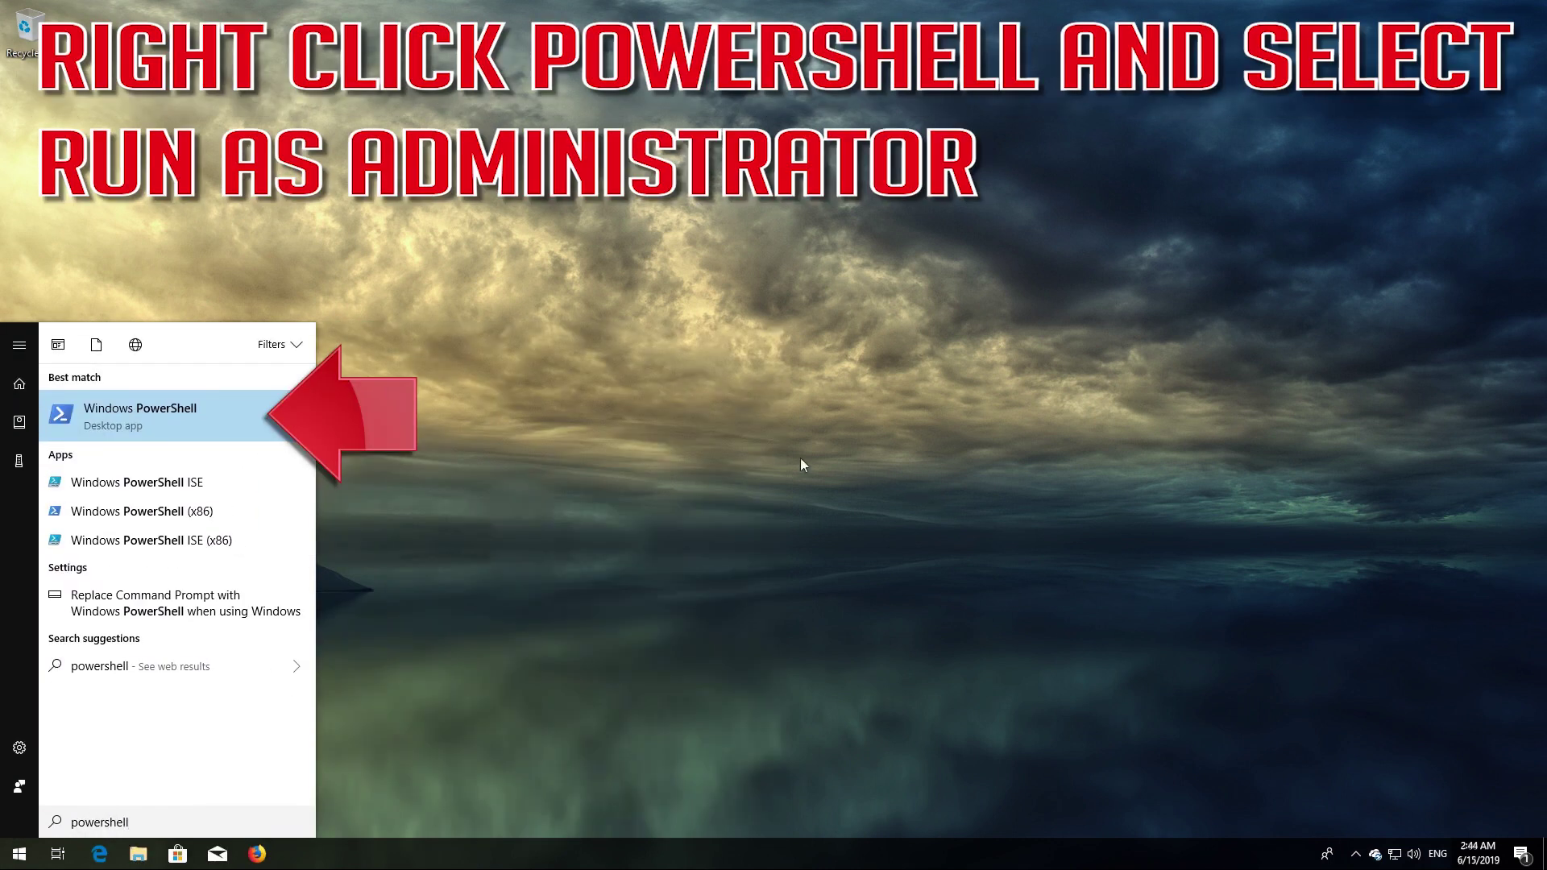
right_click(251, 429)
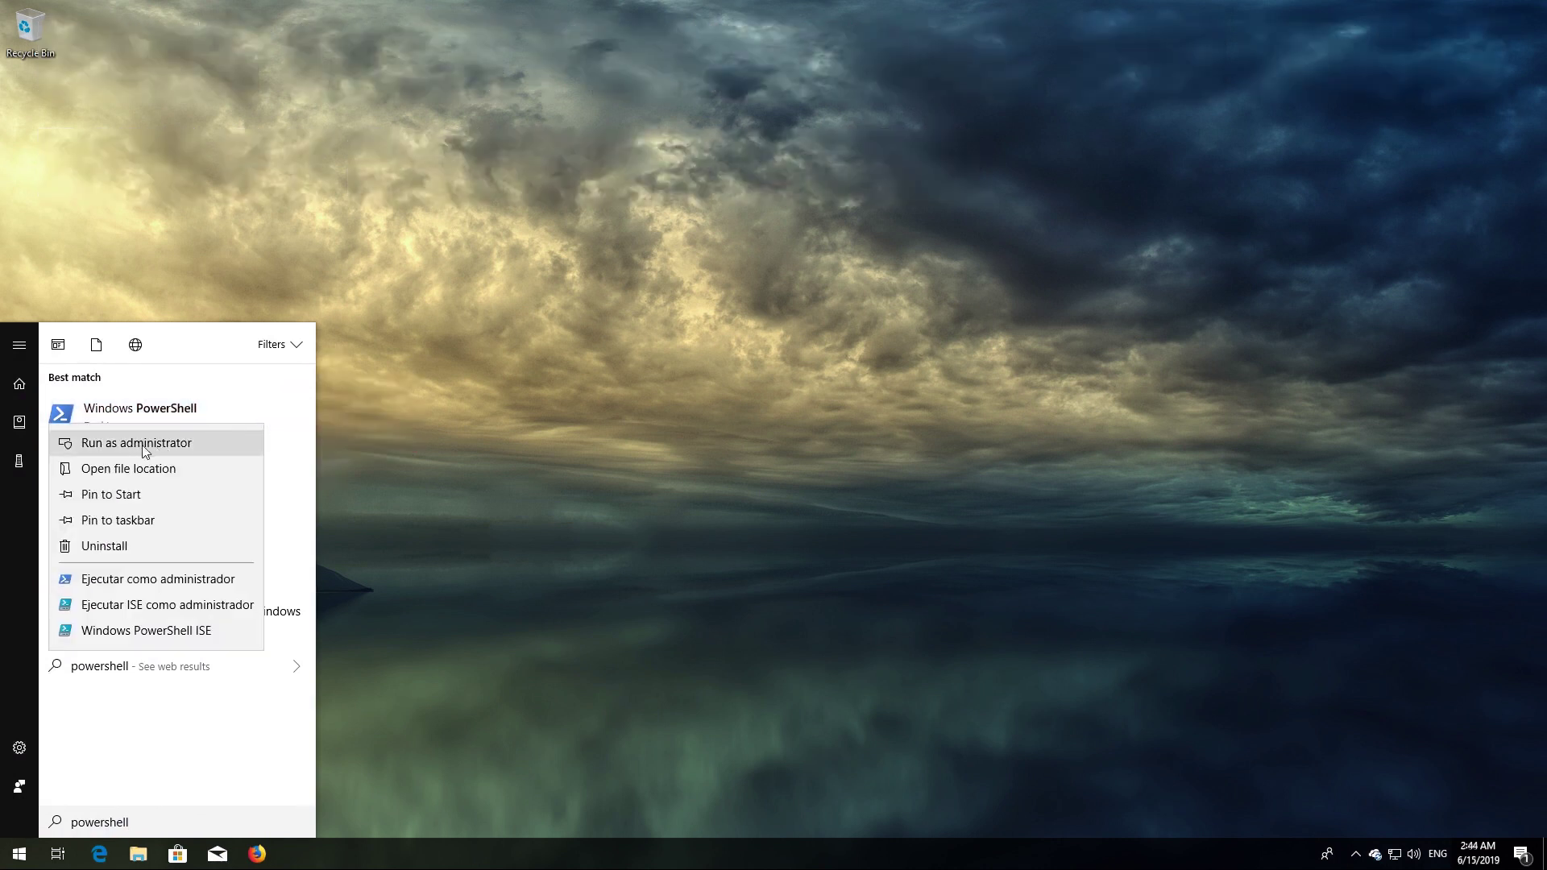
left_click(162, 442)
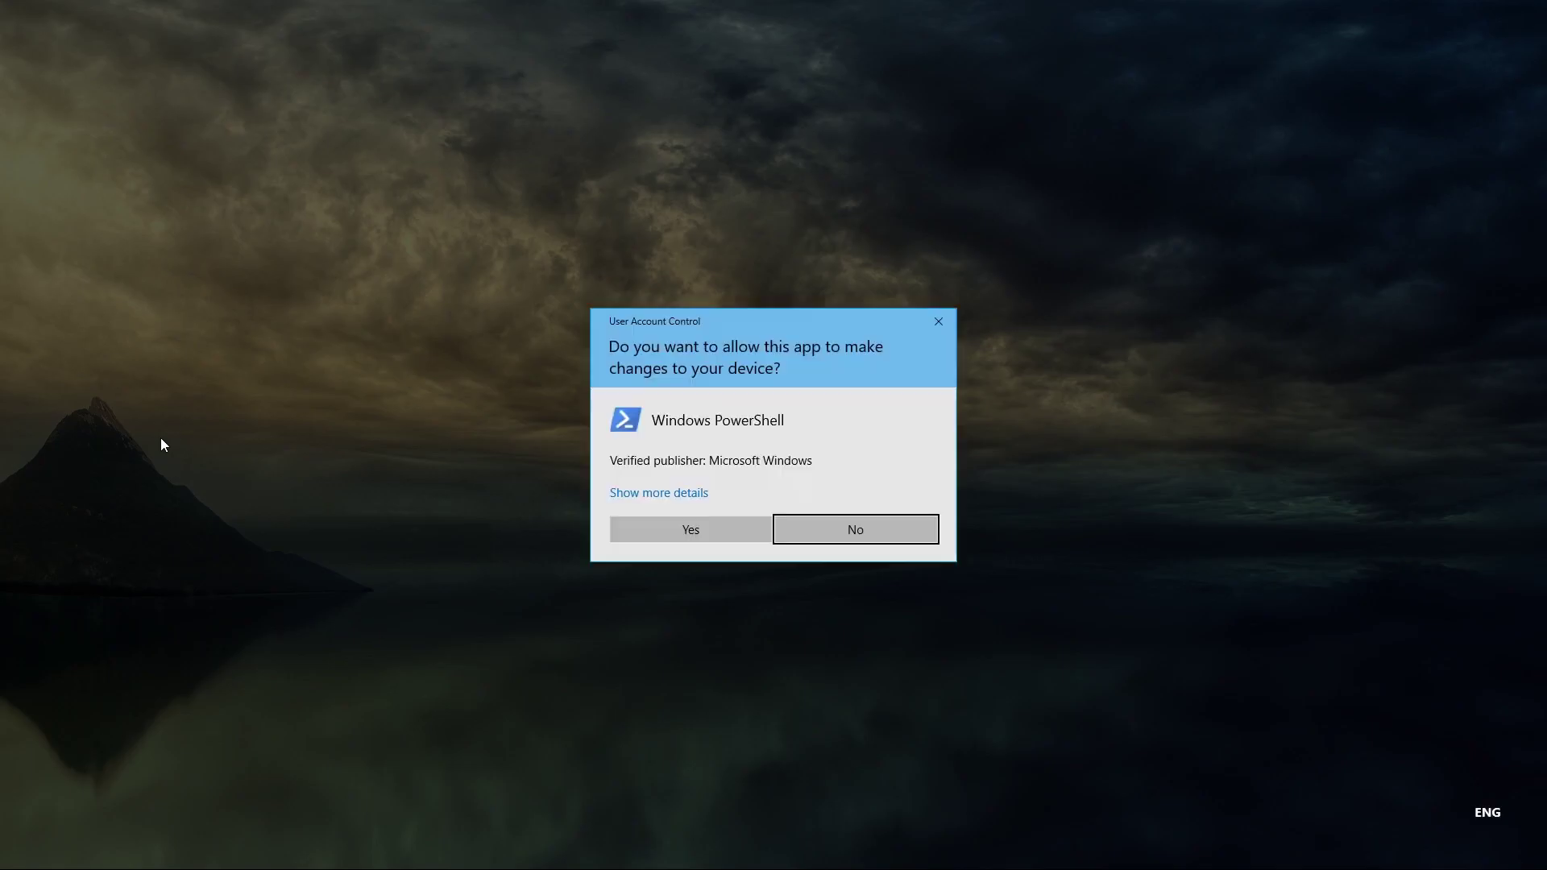
left_click(684, 528)
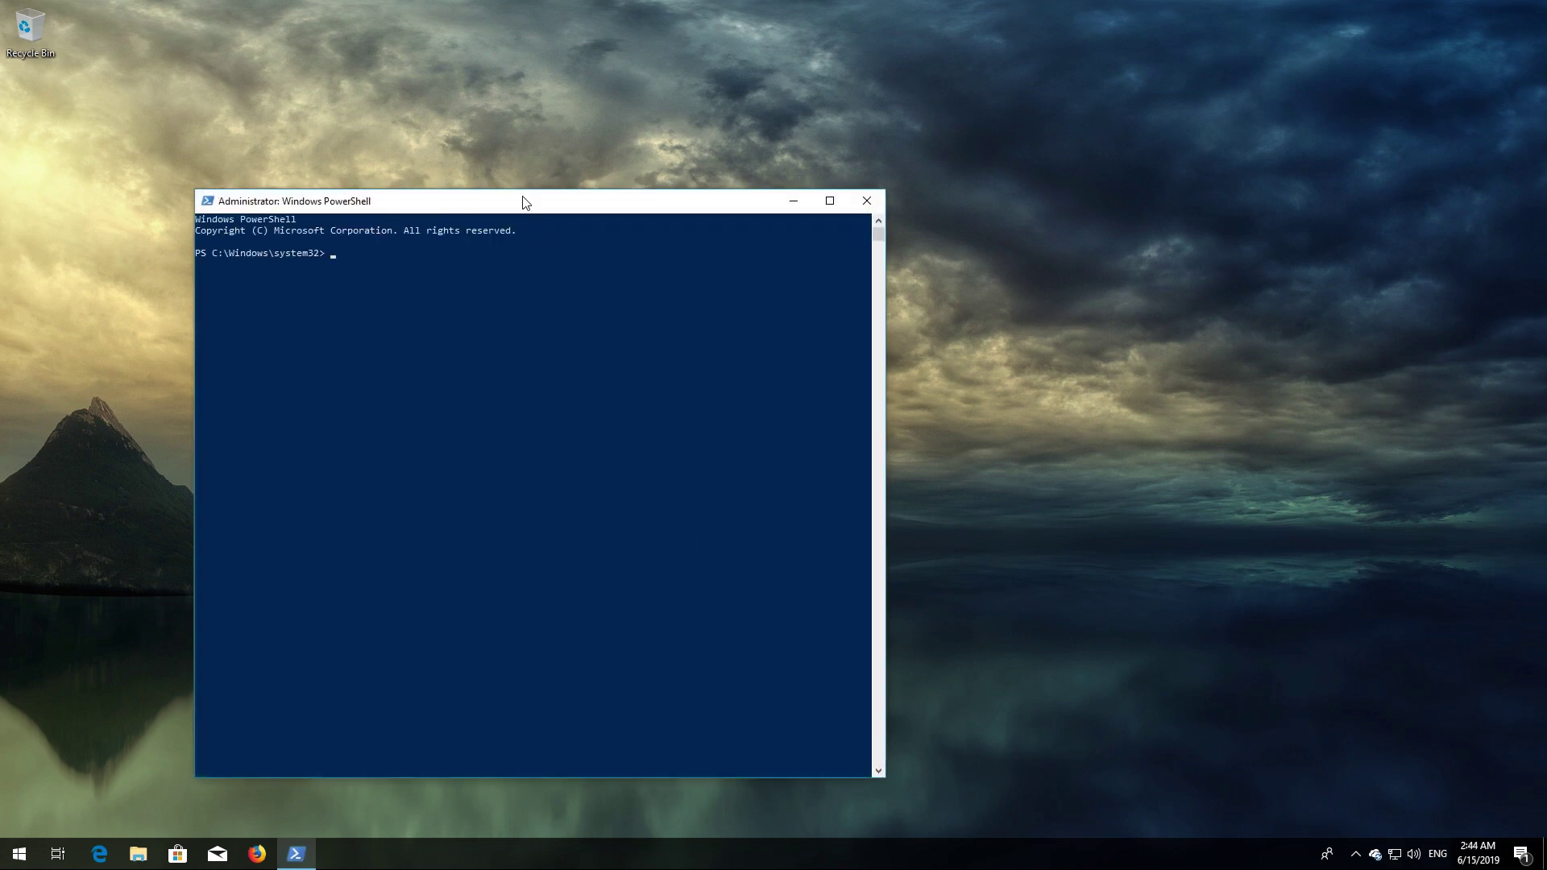
left_click_drag(525, 201, 780, 136)
Step: Run "wuauclt.exe /updatenow" in PowerShell to trigger Windows Update immediately
type("w")
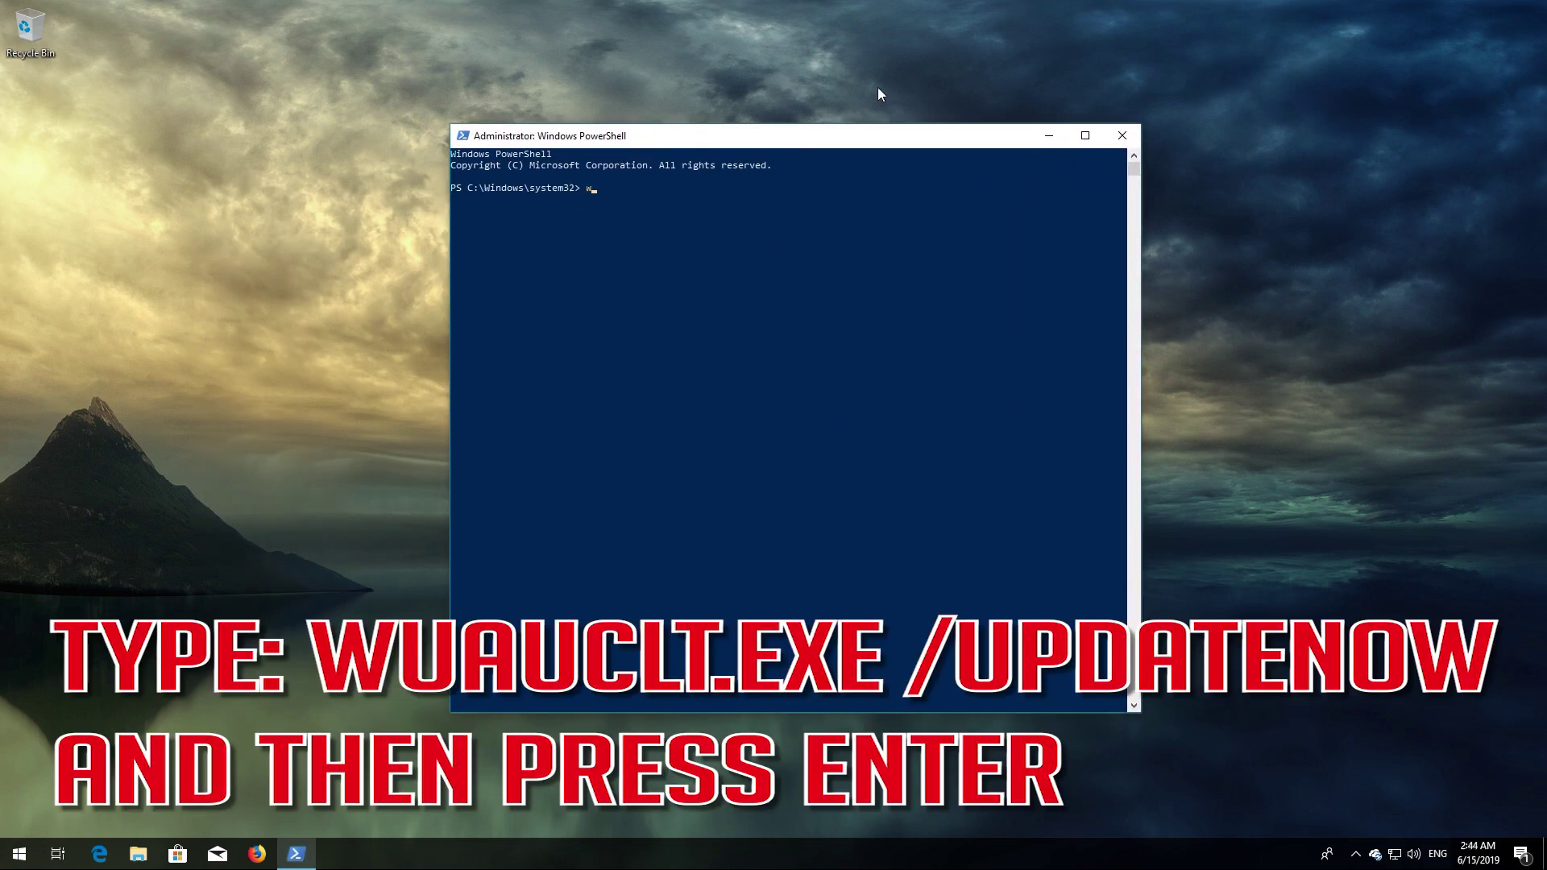
type("uauclt")
type(".exe /updatenow")
key("Return")
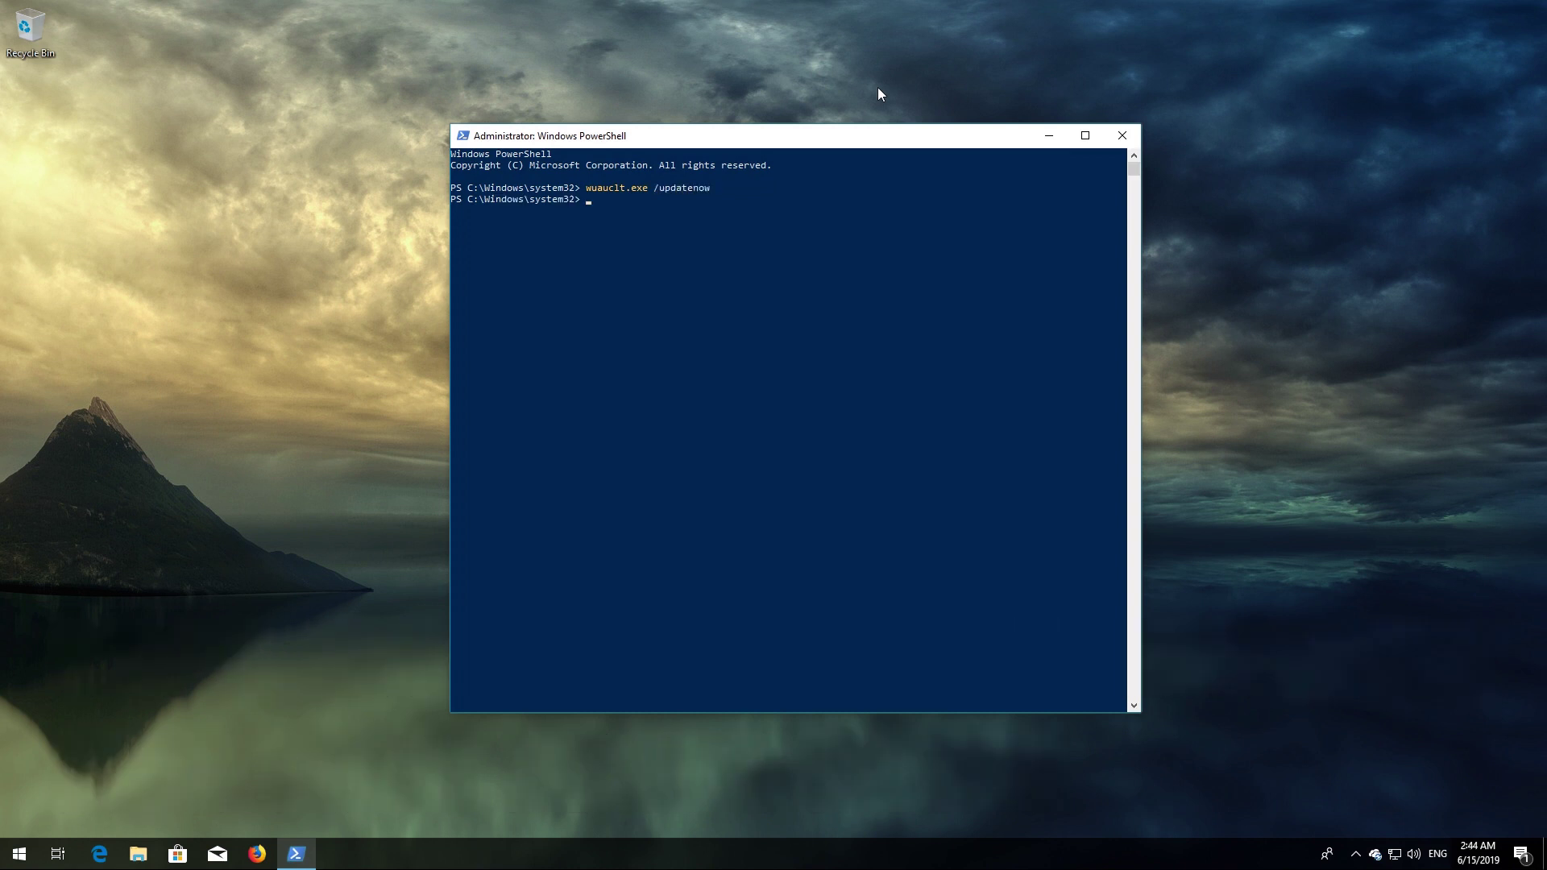
Step: Run "exit" to end the PowerShell session
type("exi")
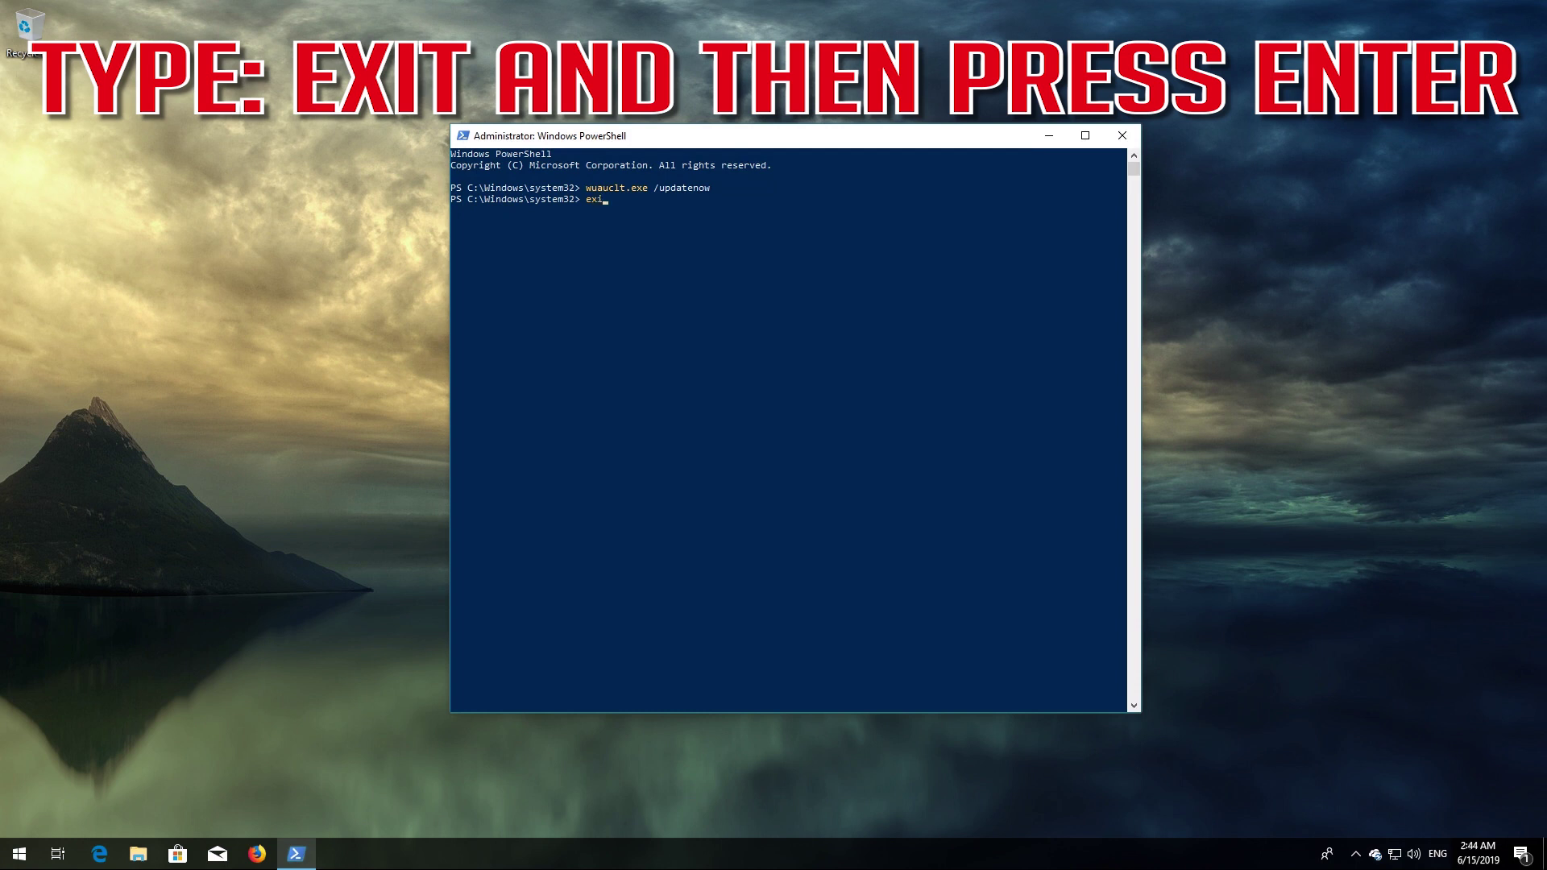
type("t")
key("Return")
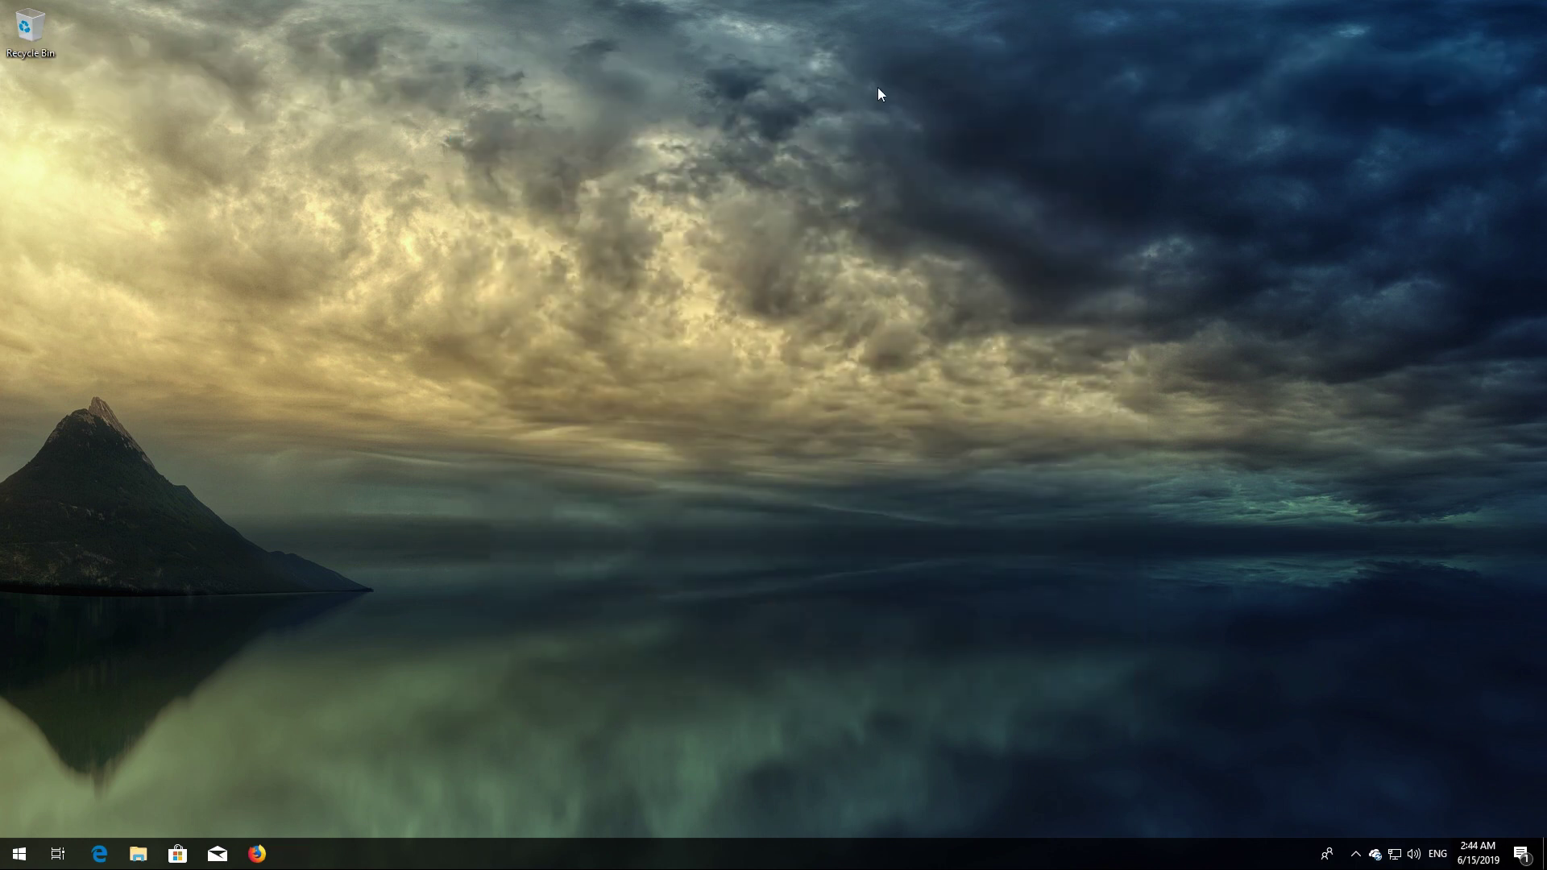
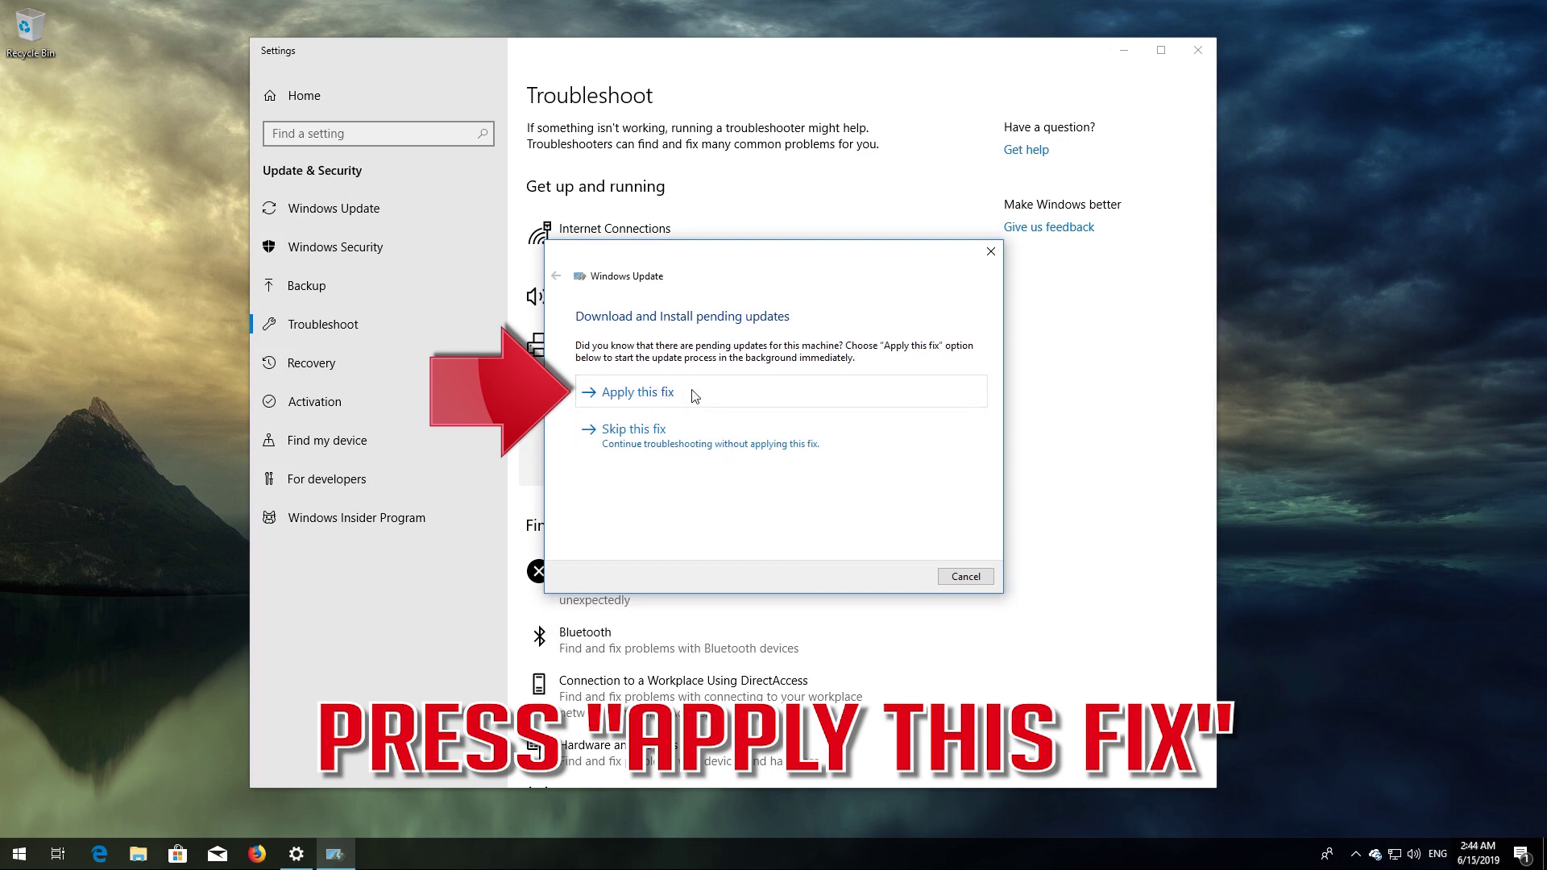
Step: Apply the troubleshooter's fix to download and install pending updates, and close the troubleshooter and the Settings window
left_click(682, 395)
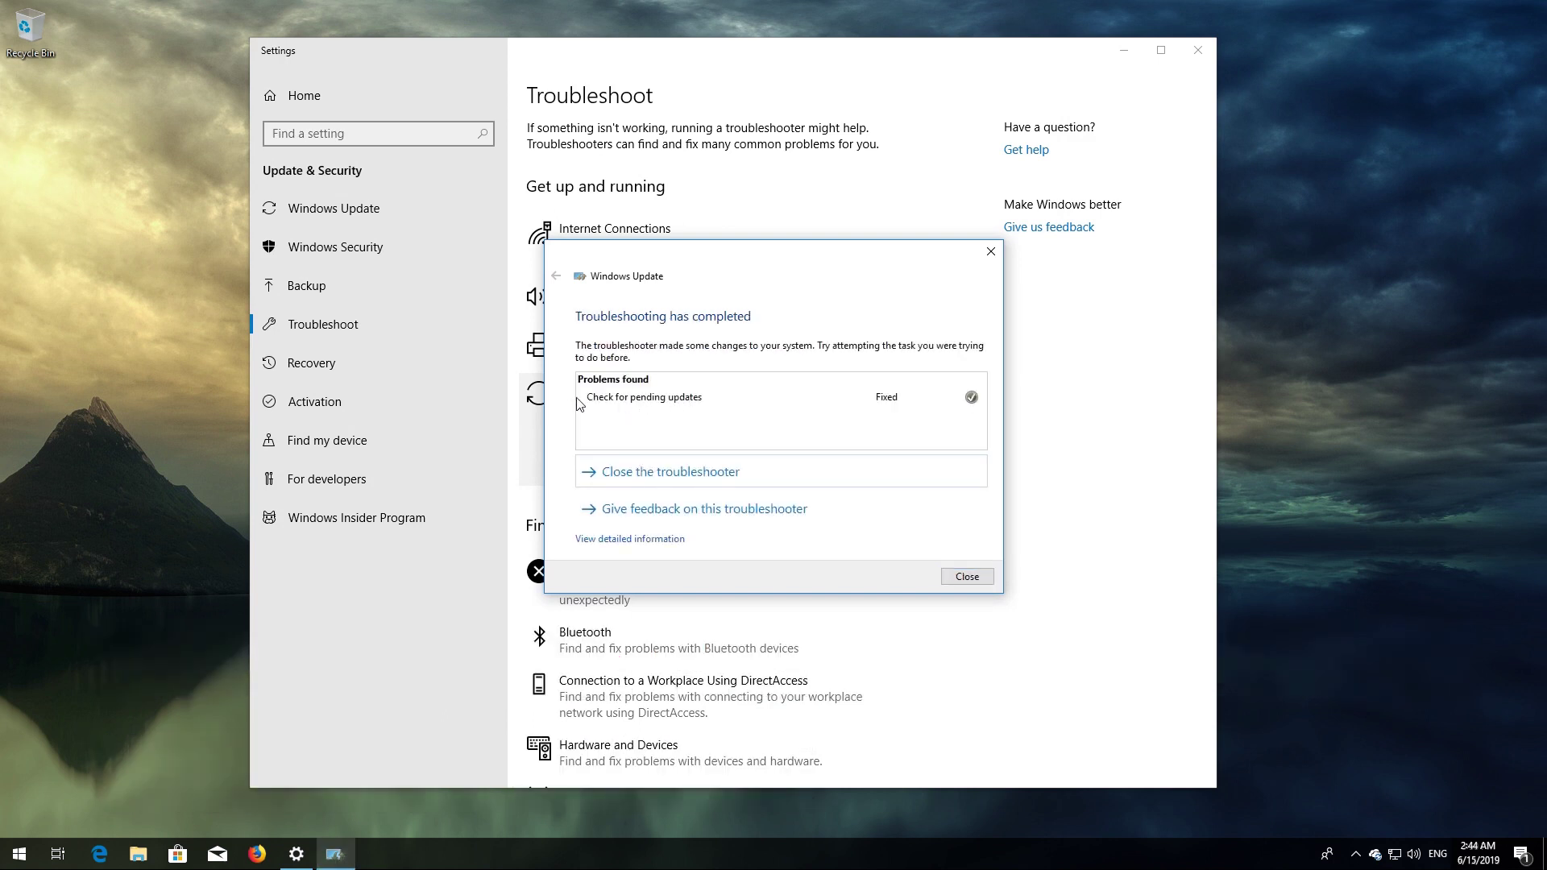
left_click(968, 574)
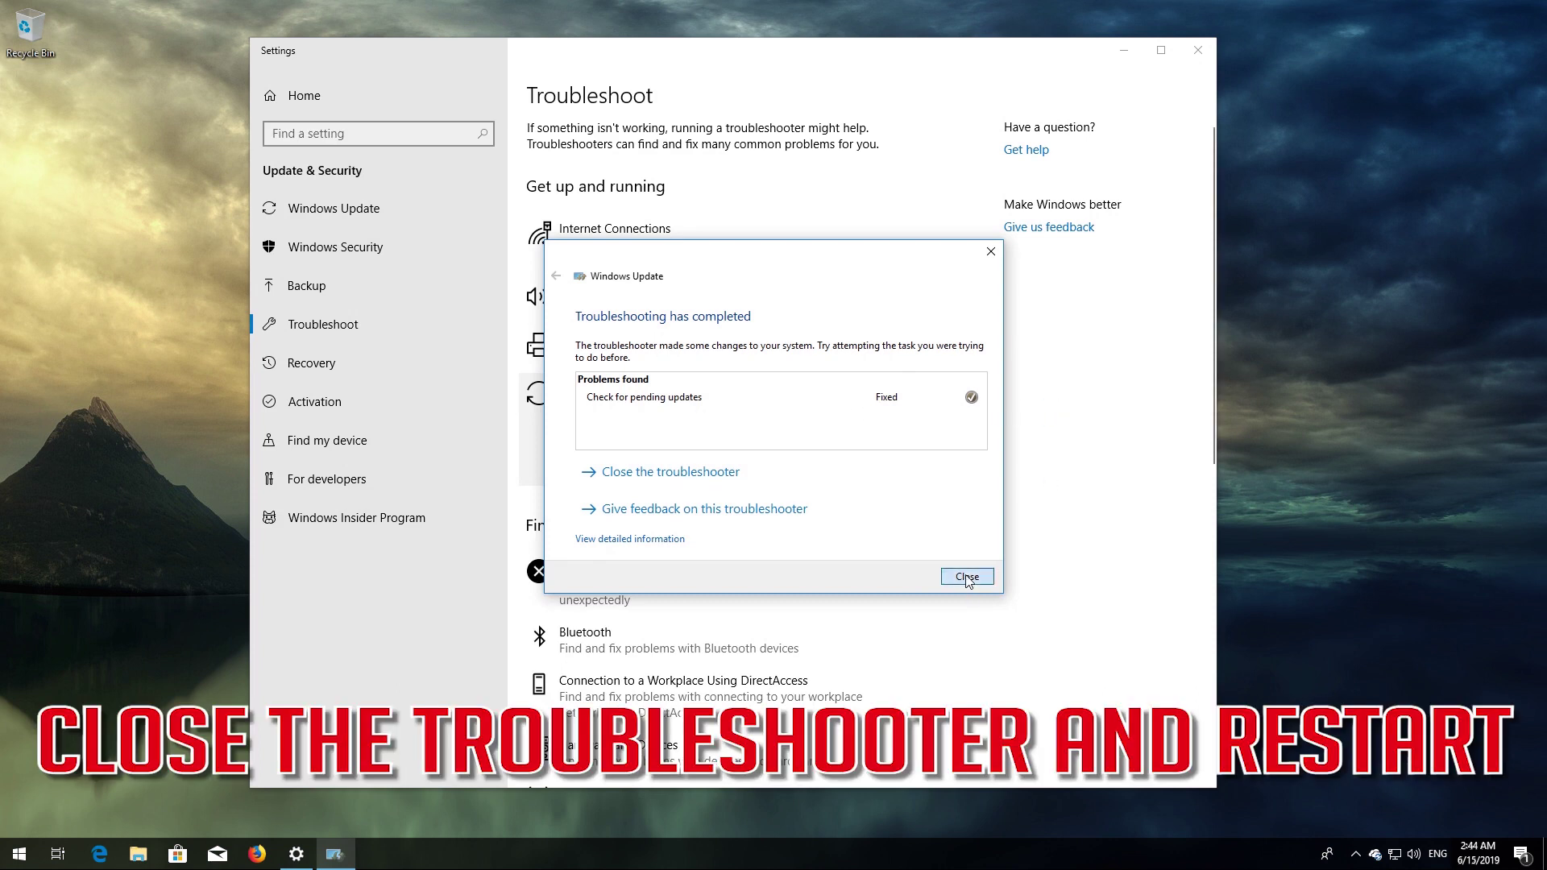
left_click(1202, 49)
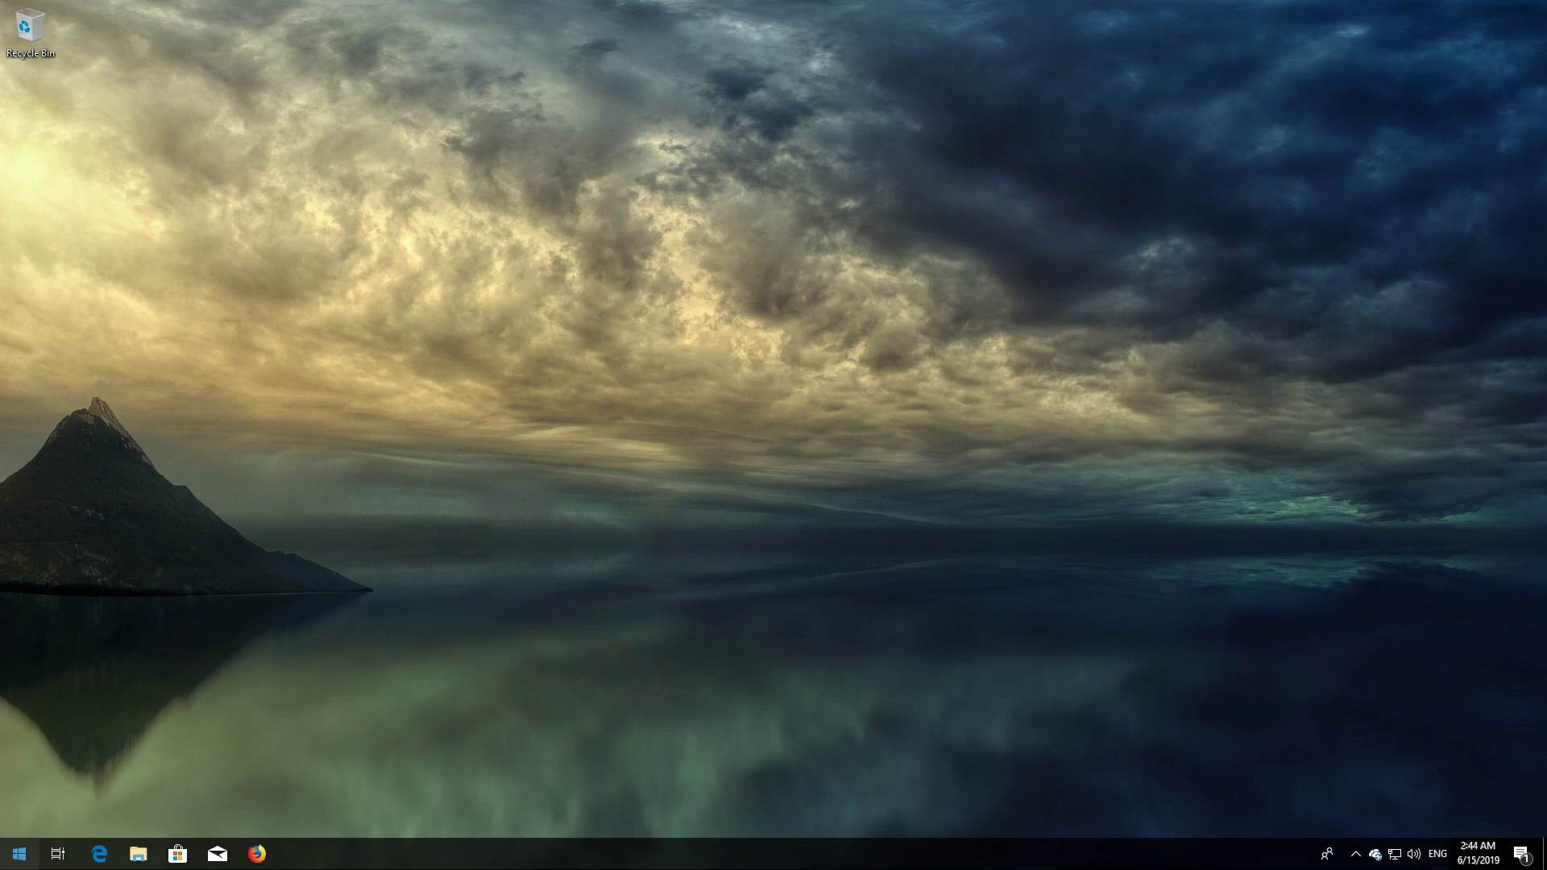
Step: Restart the PC from the Windows desktop
left_click(19, 853)
left_click(20, 818)
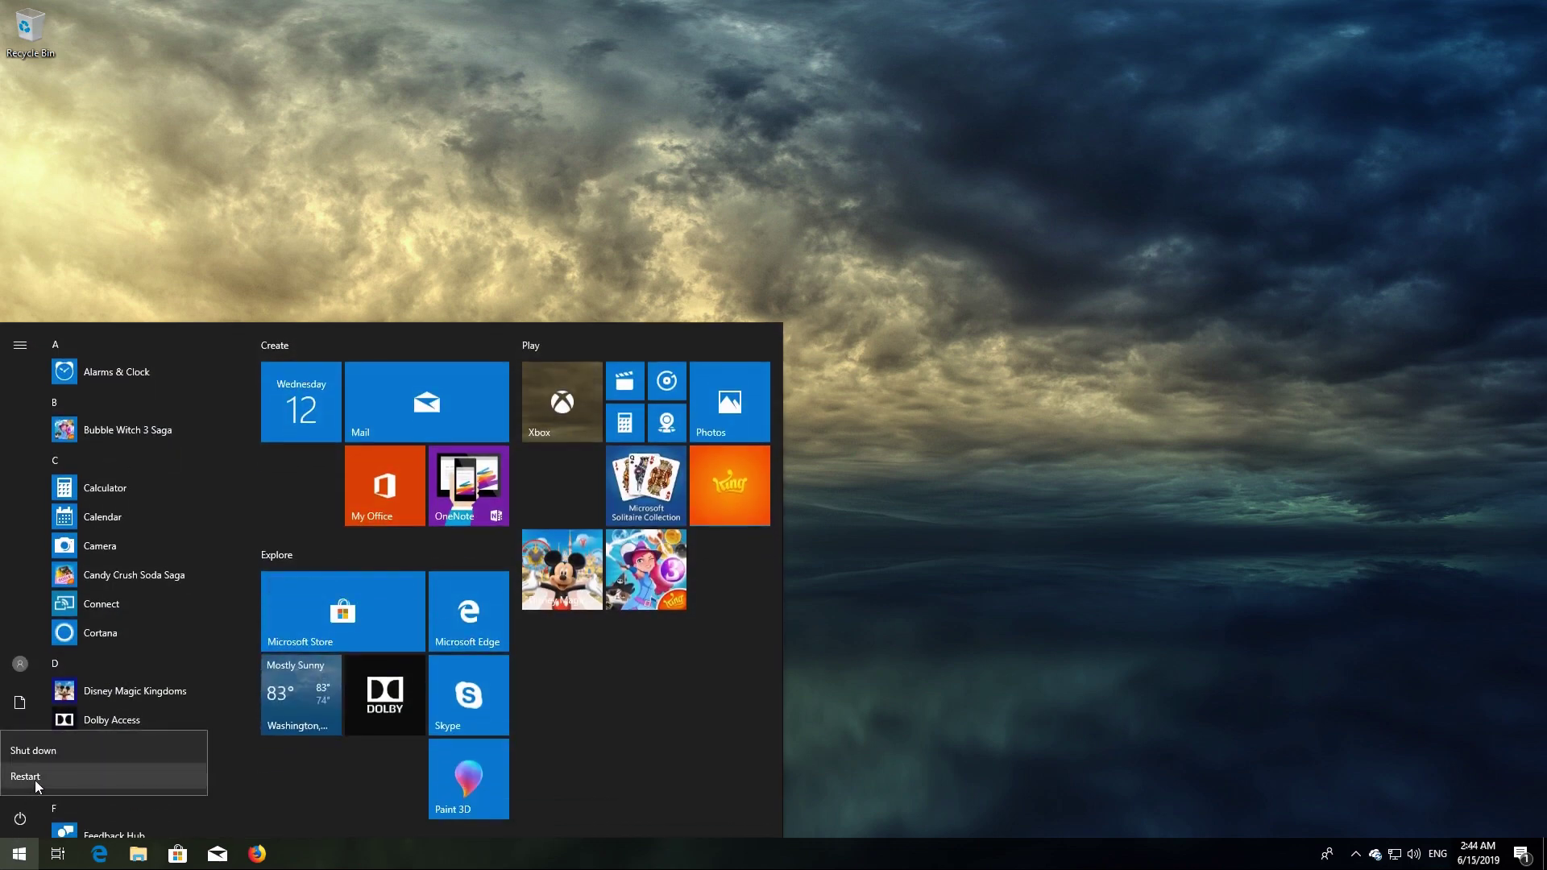
left_click(36, 780)
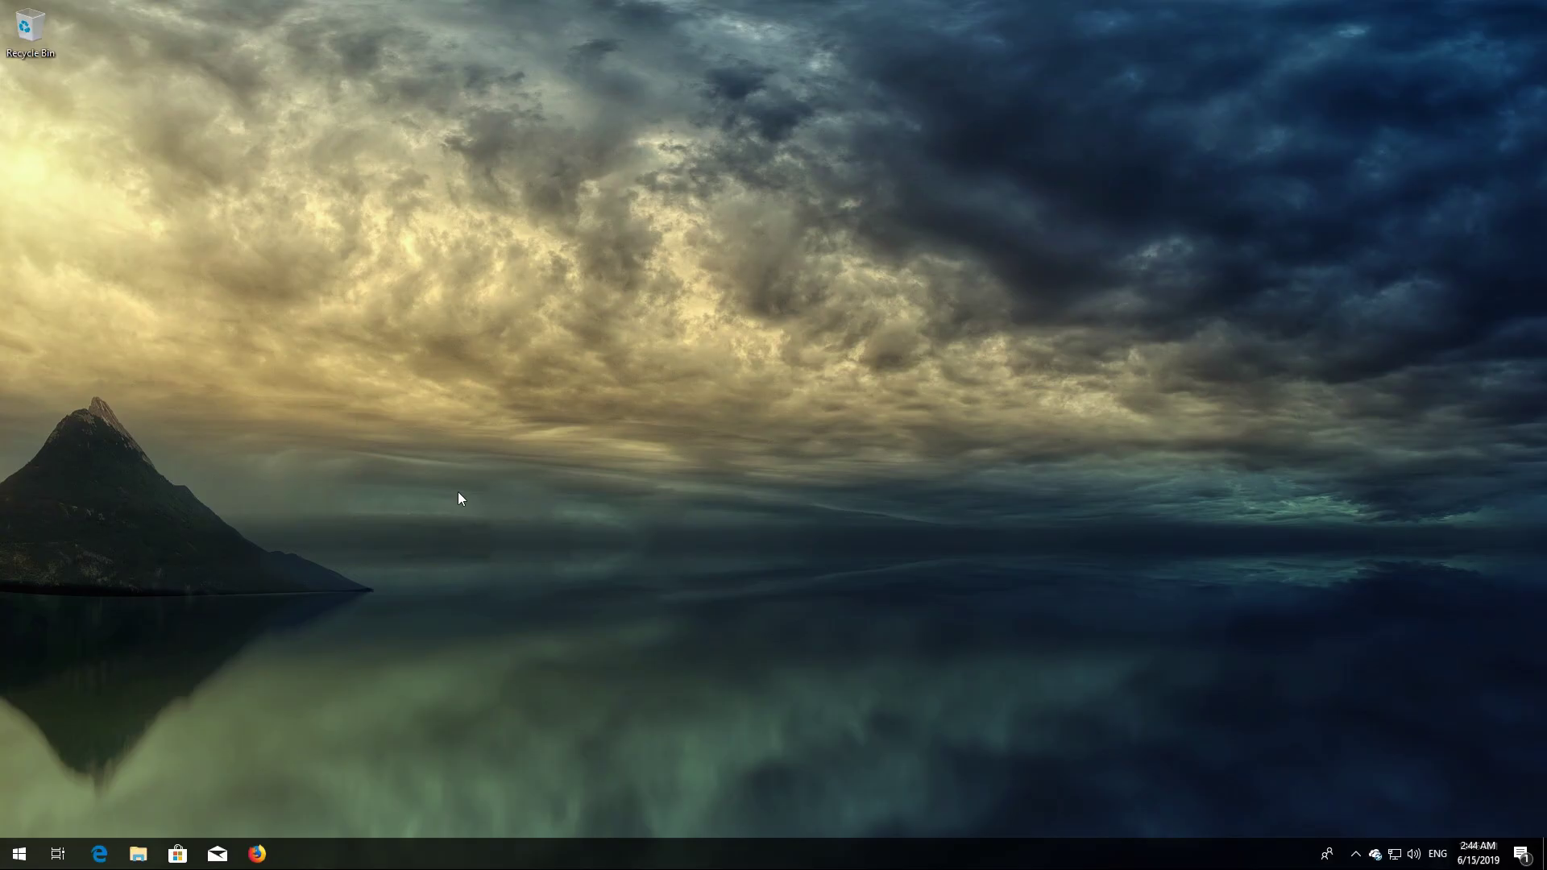
Step: Search Windows for "recovery options", open that settings page and restart the PC into Advanced startup
key("super")
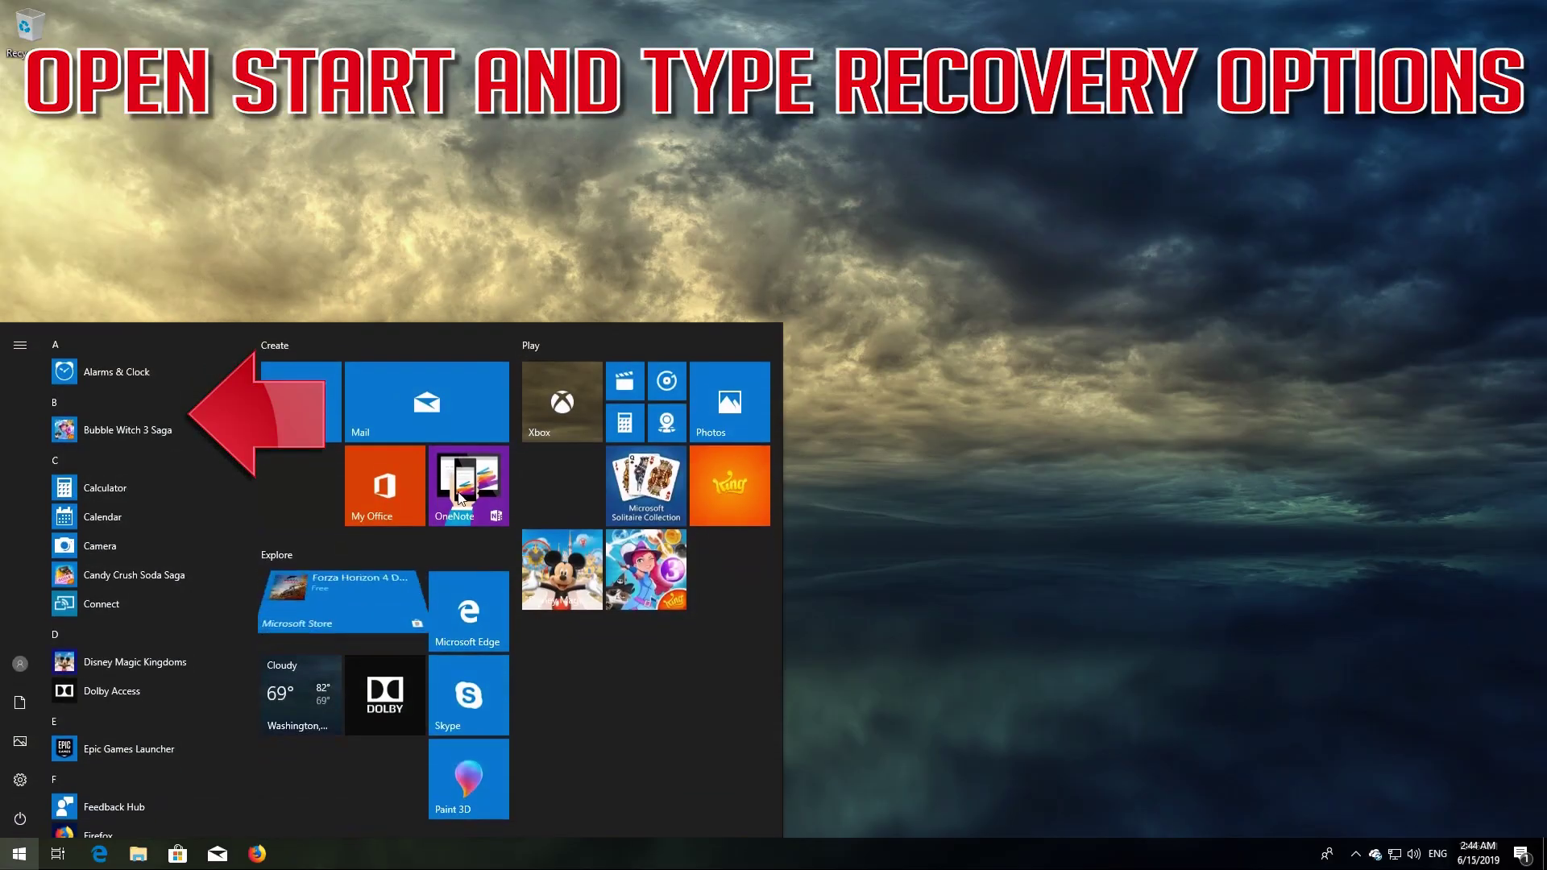
type("recovery")
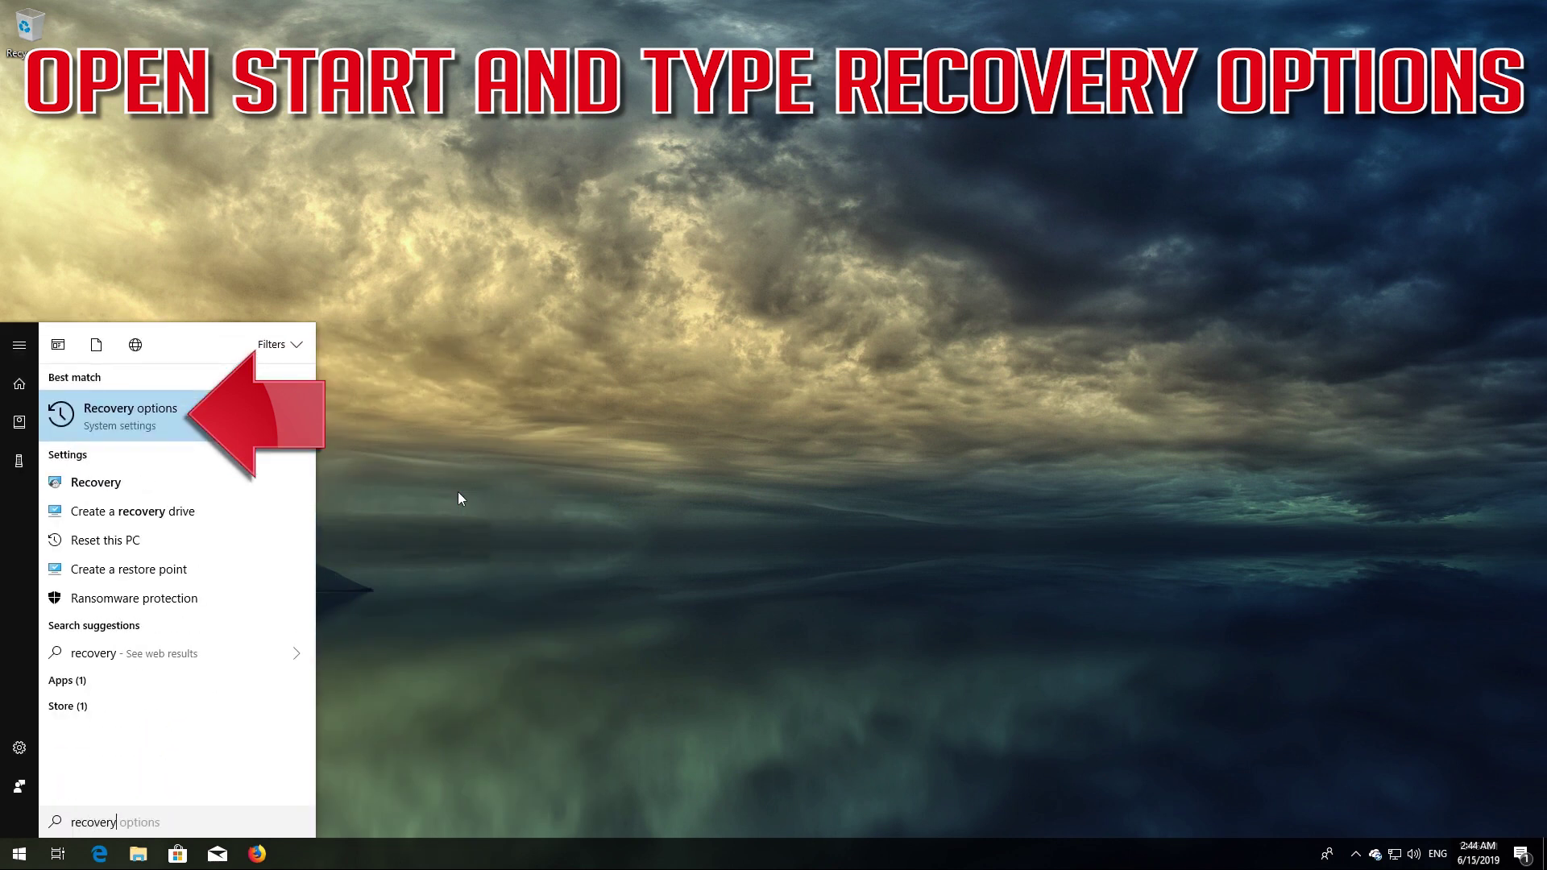
type(" option")
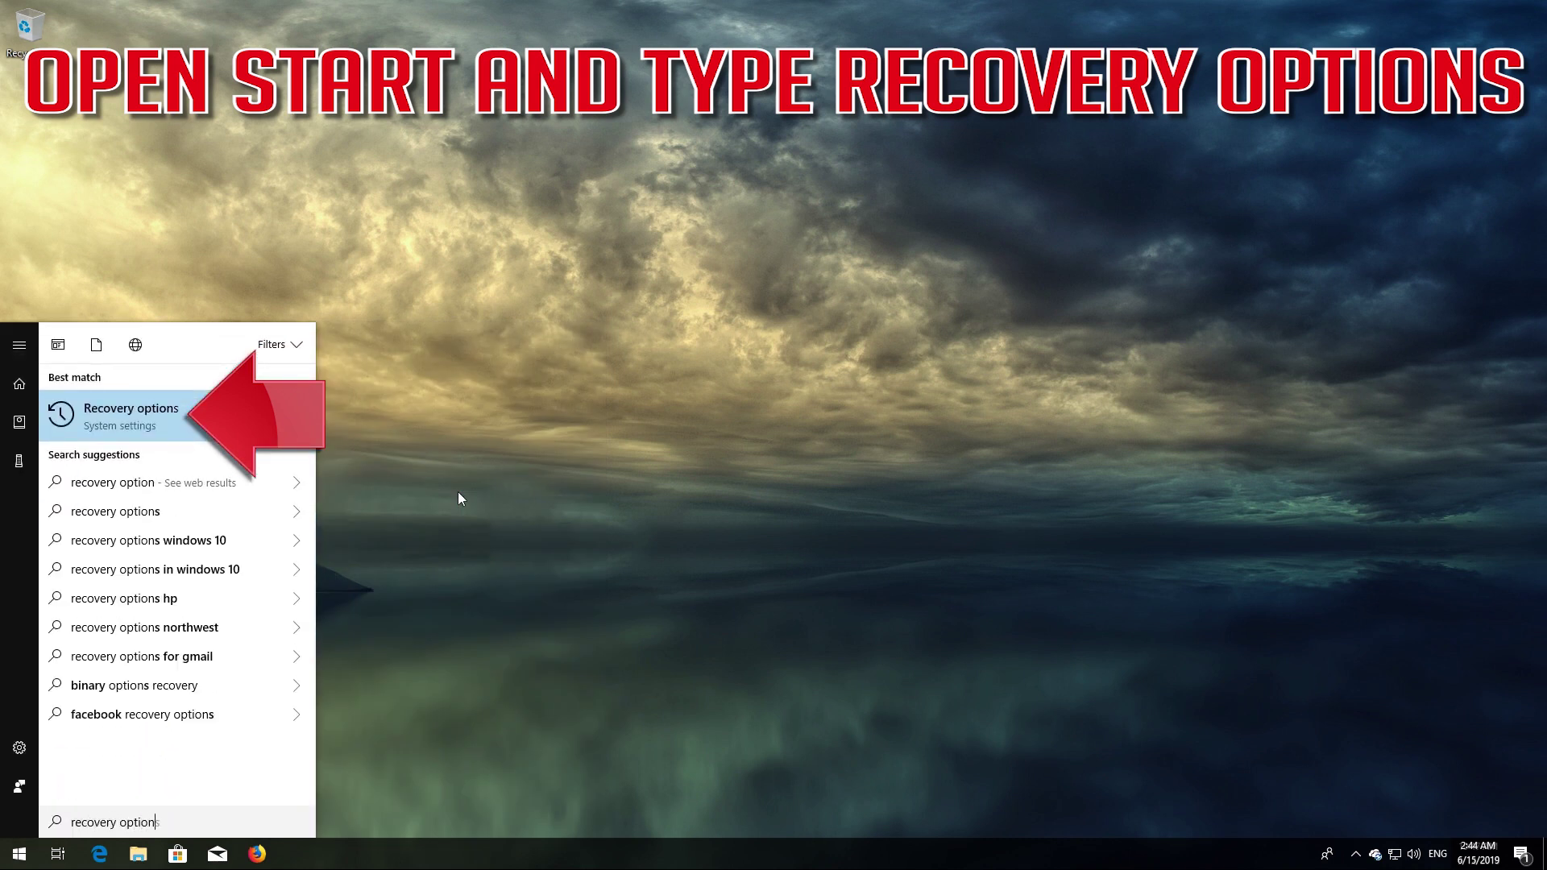
type("s")
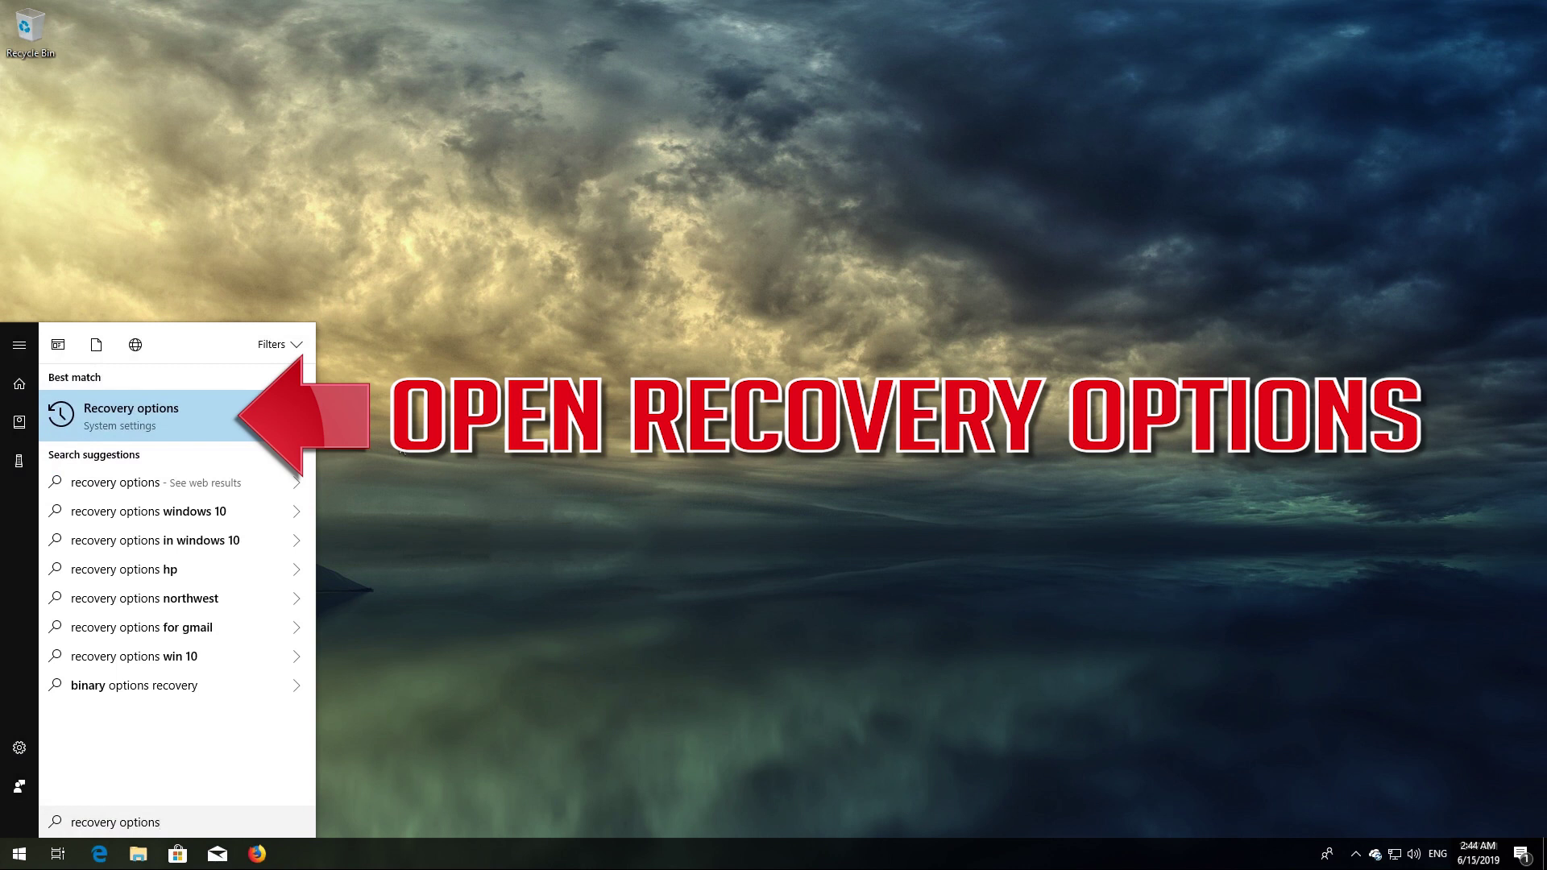
left_click(152, 417)
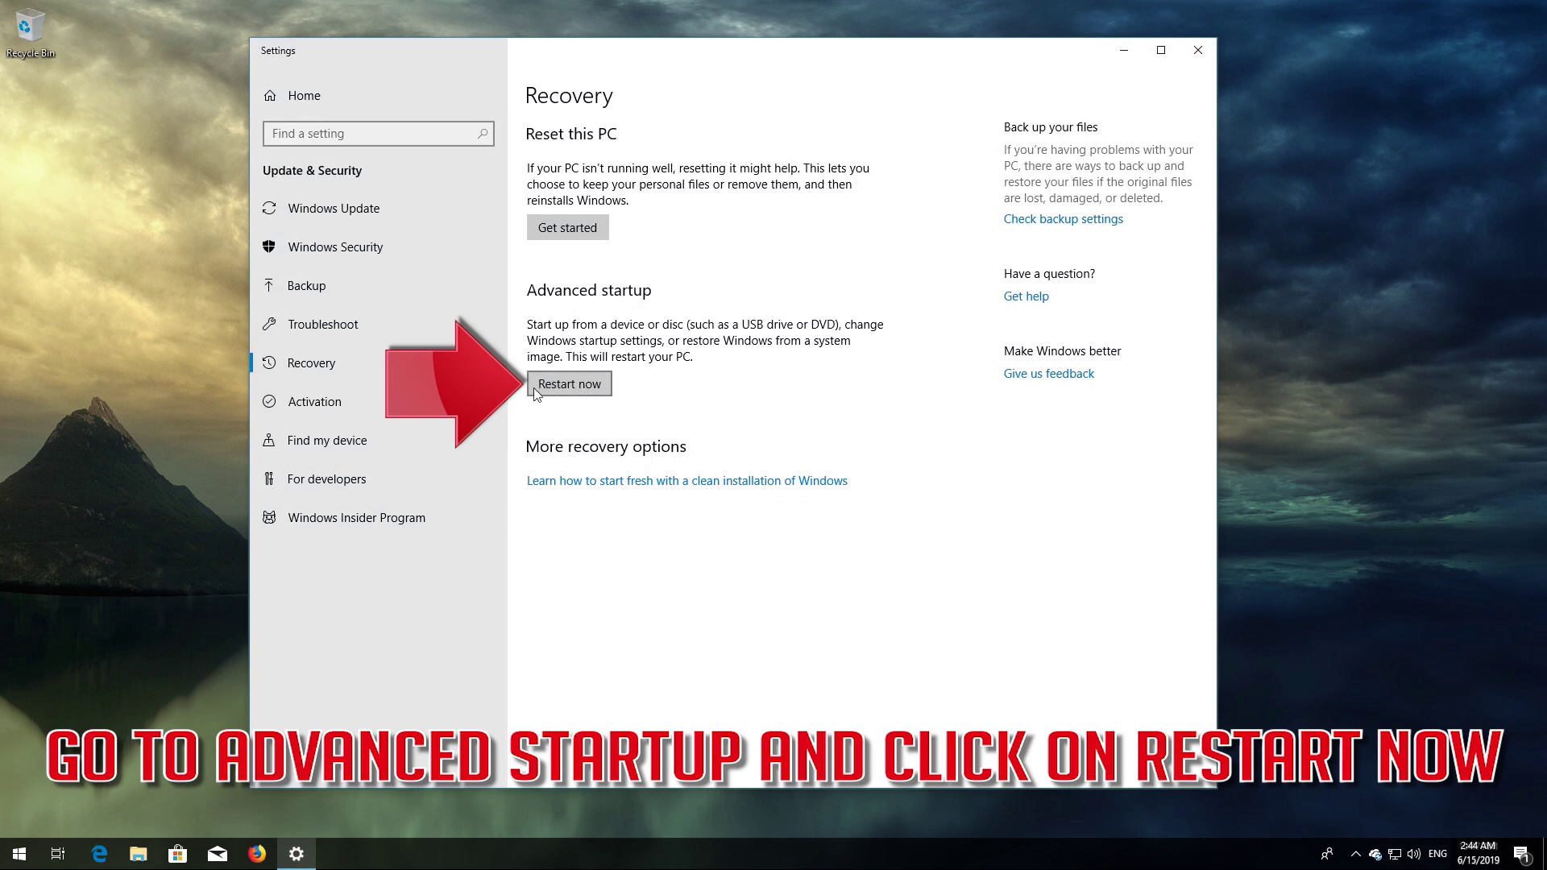
left_click(585, 382)
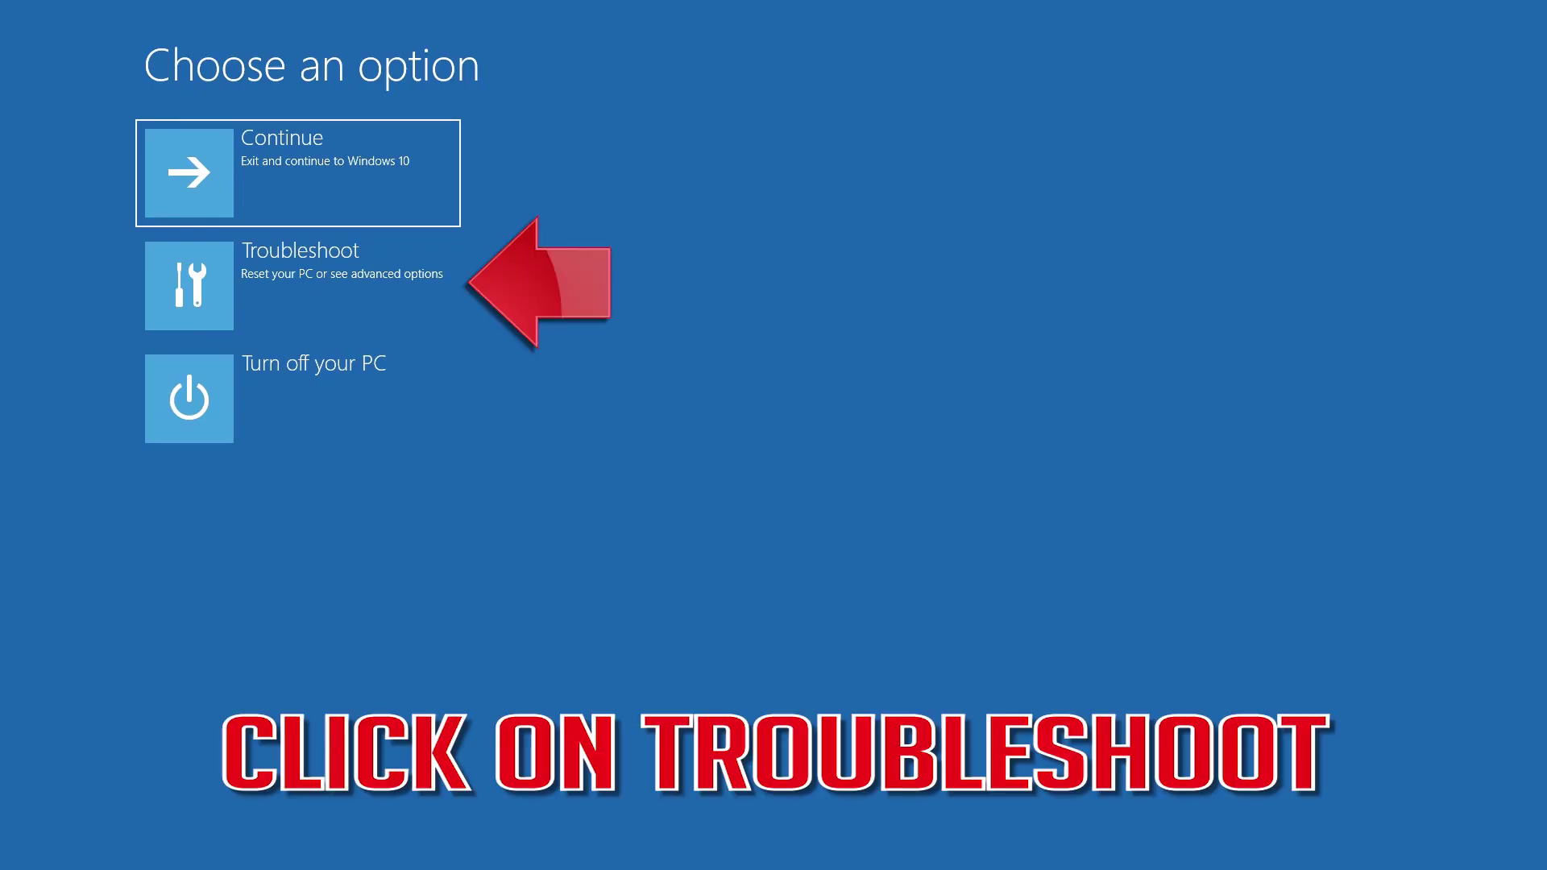
Step: Reach Startup Settings through the advanced troubleshooting options, restart from there and choose option 4, Enable Safe Mode
left_click(306, 295)
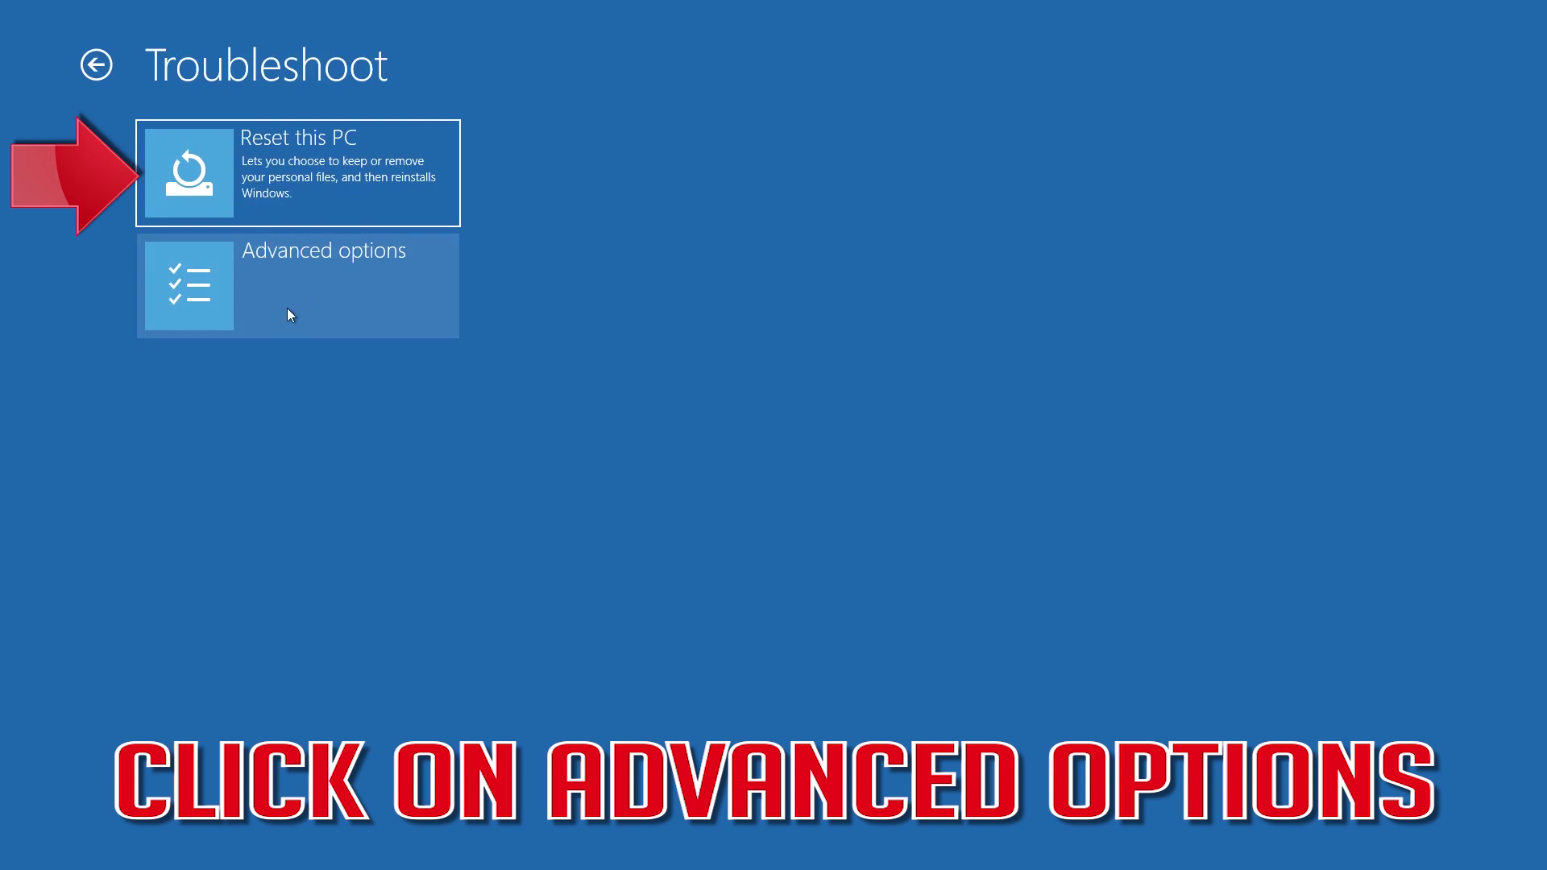
left_click(310, 299)
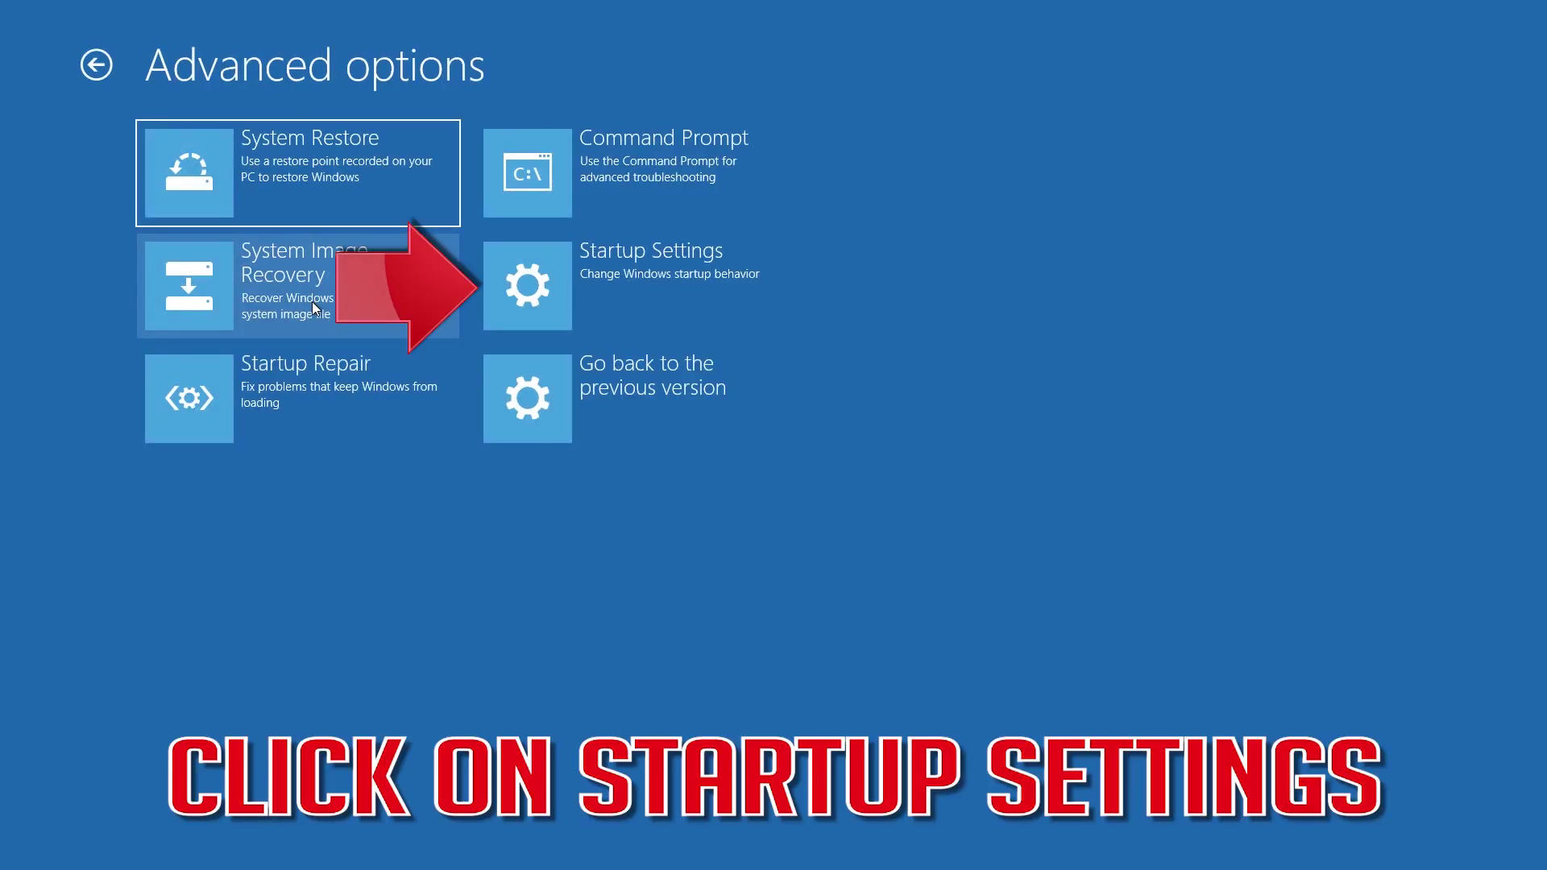
left_click(639, 277)
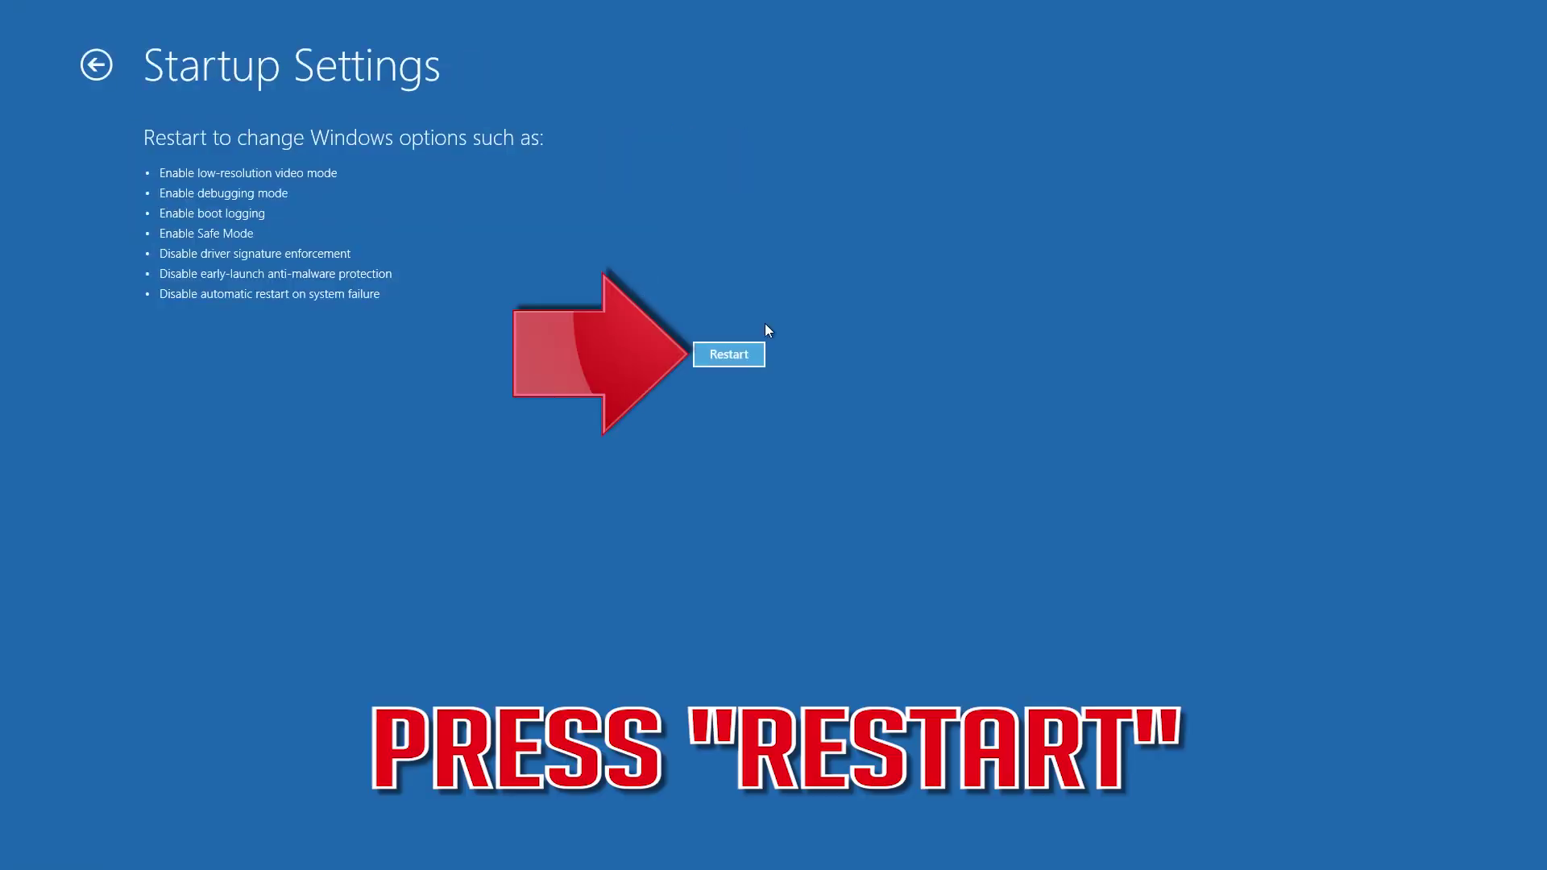
left_click(725, 360)
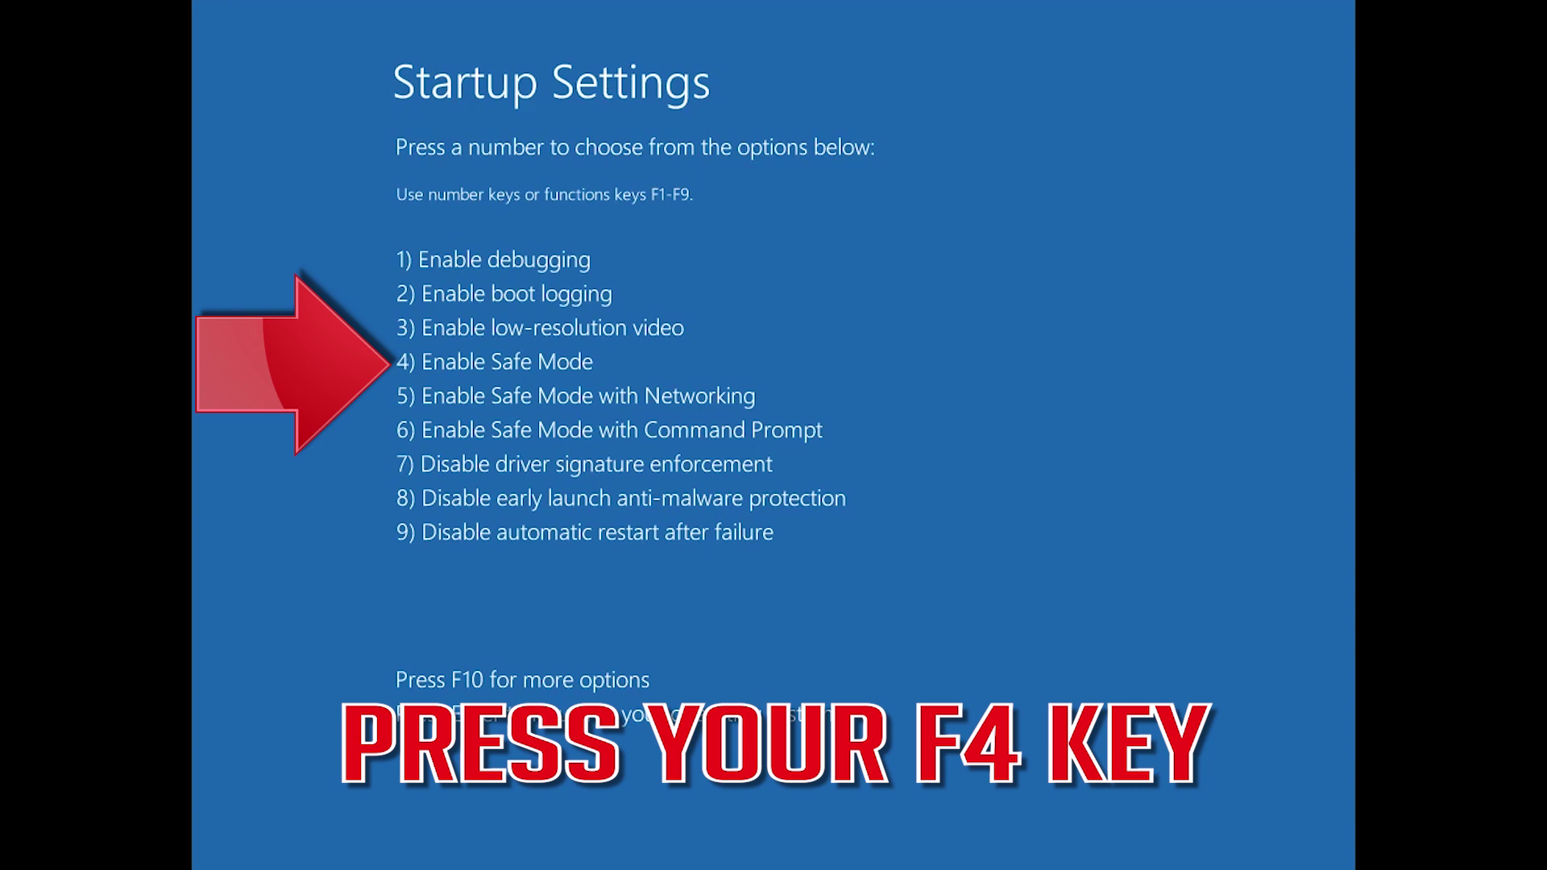
key("F4")
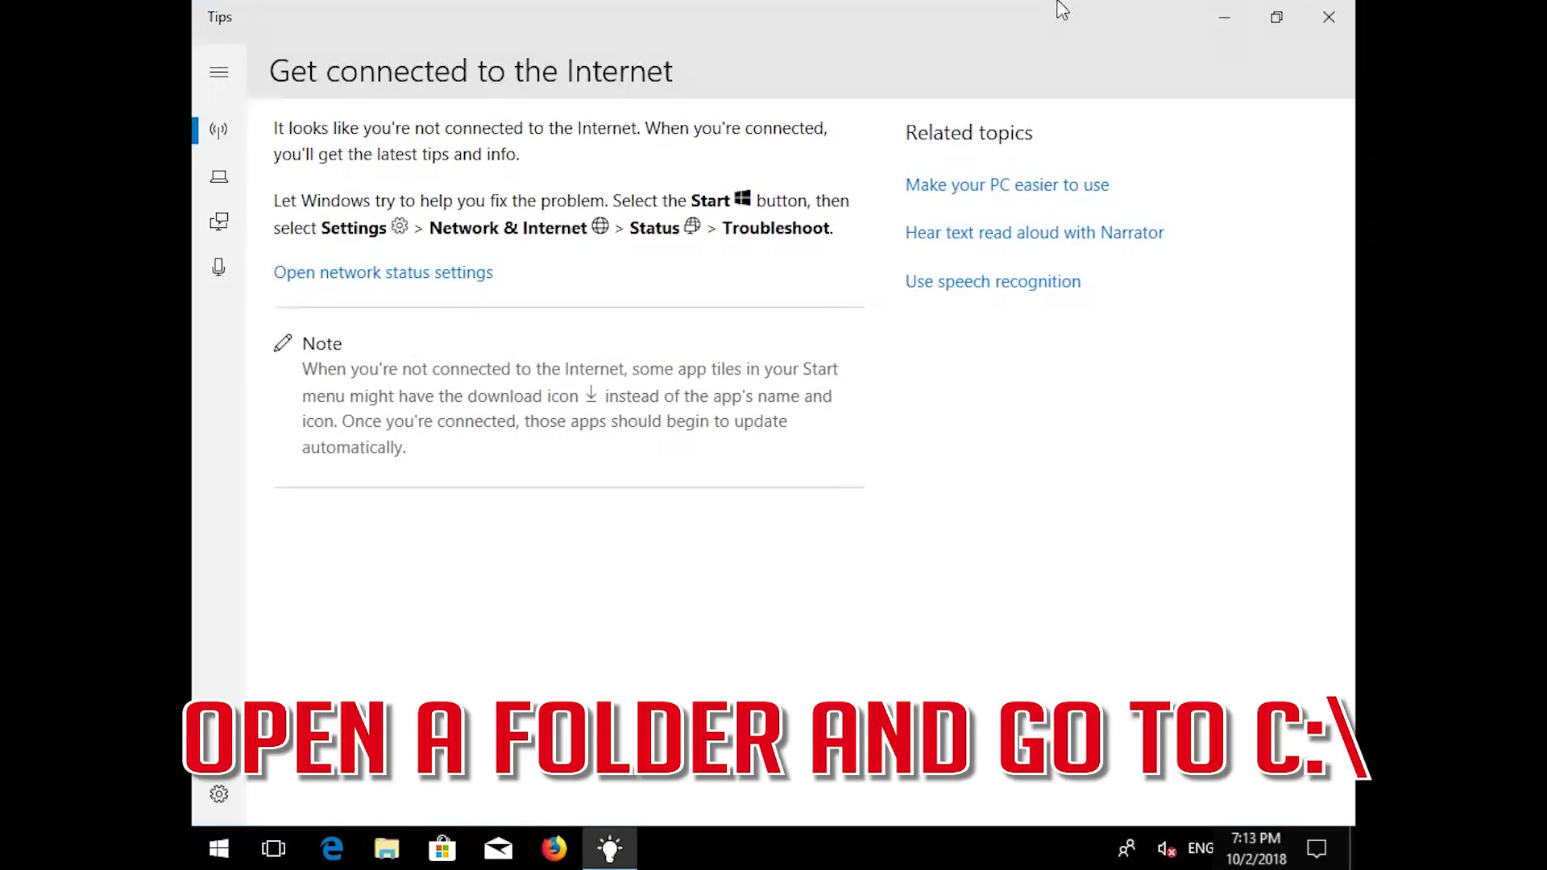
Step: Close the Tips window and open the C:\Windows\SoftwareDistribution folder in a maximized File Explorer window
left_click(1328, 17)
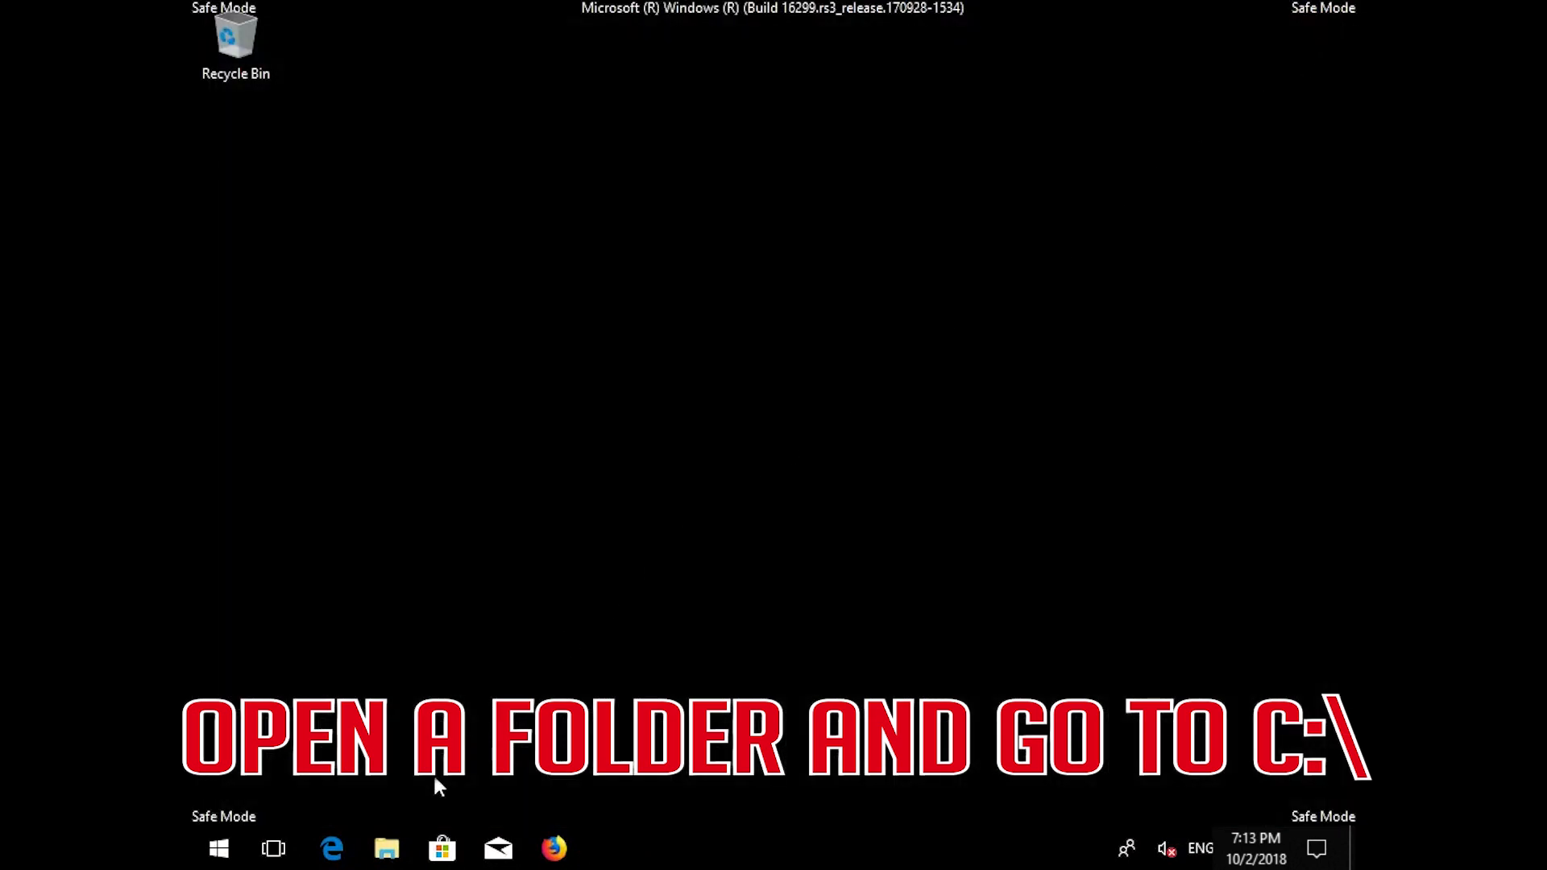
left_click(387, 850)
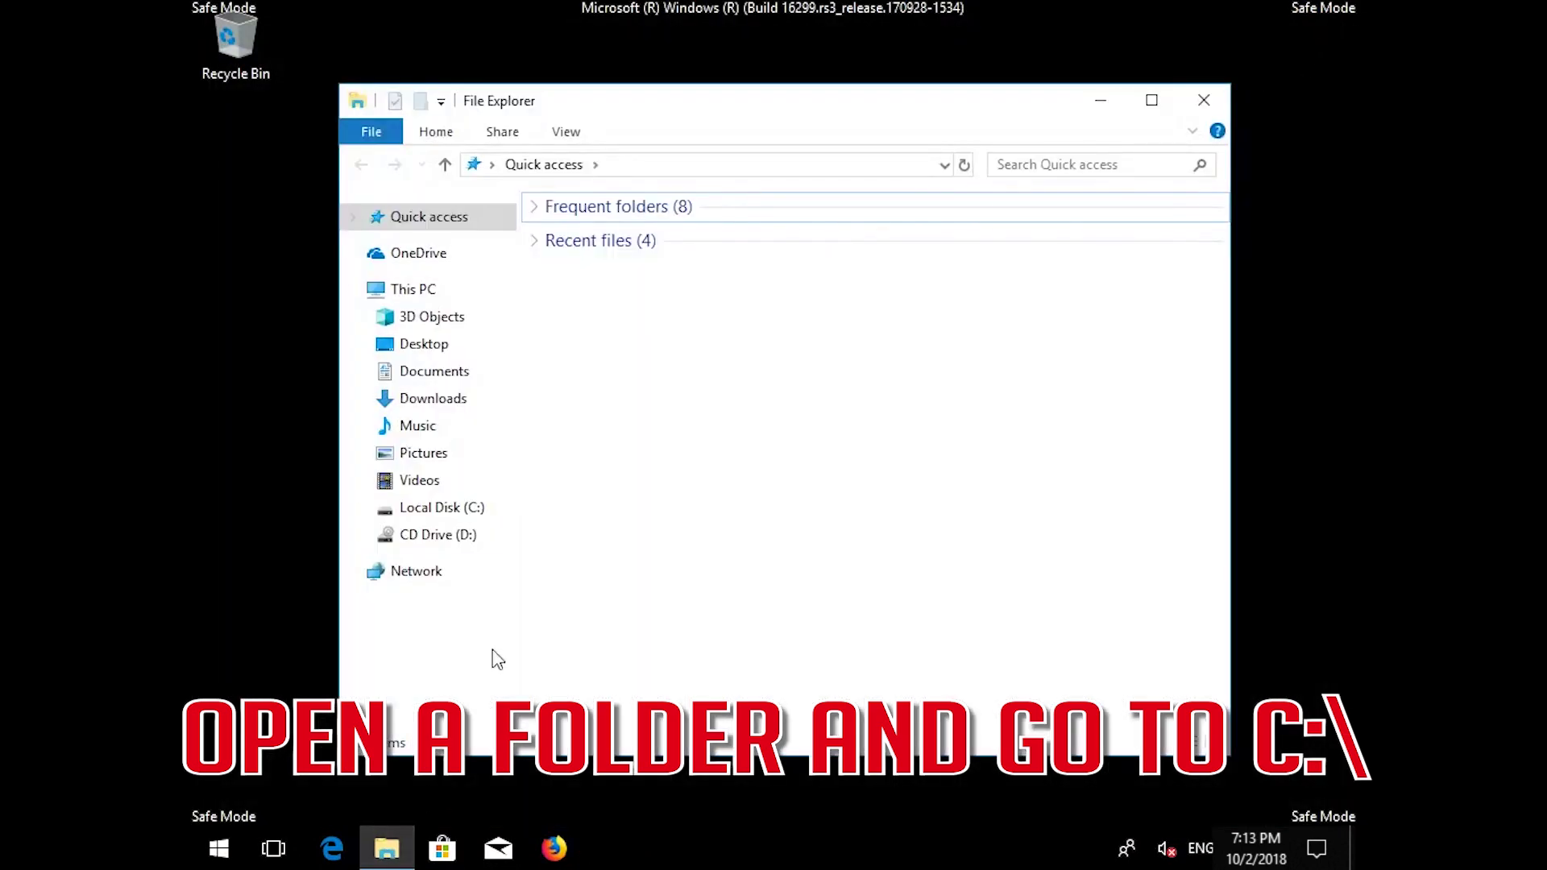
left_click(454, 511)
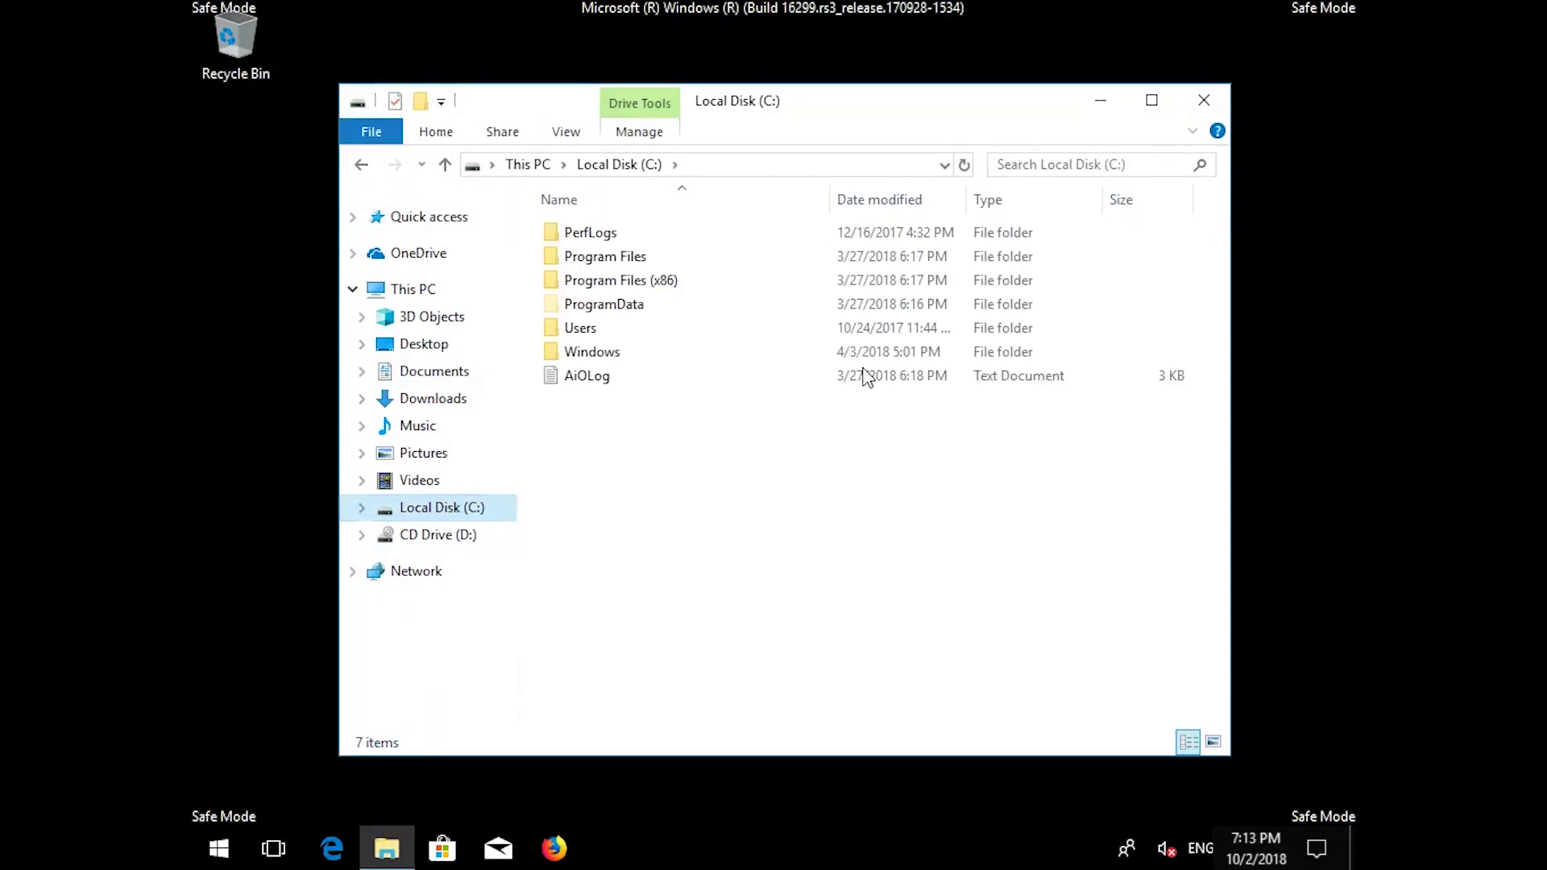
left_click(1151, 100)
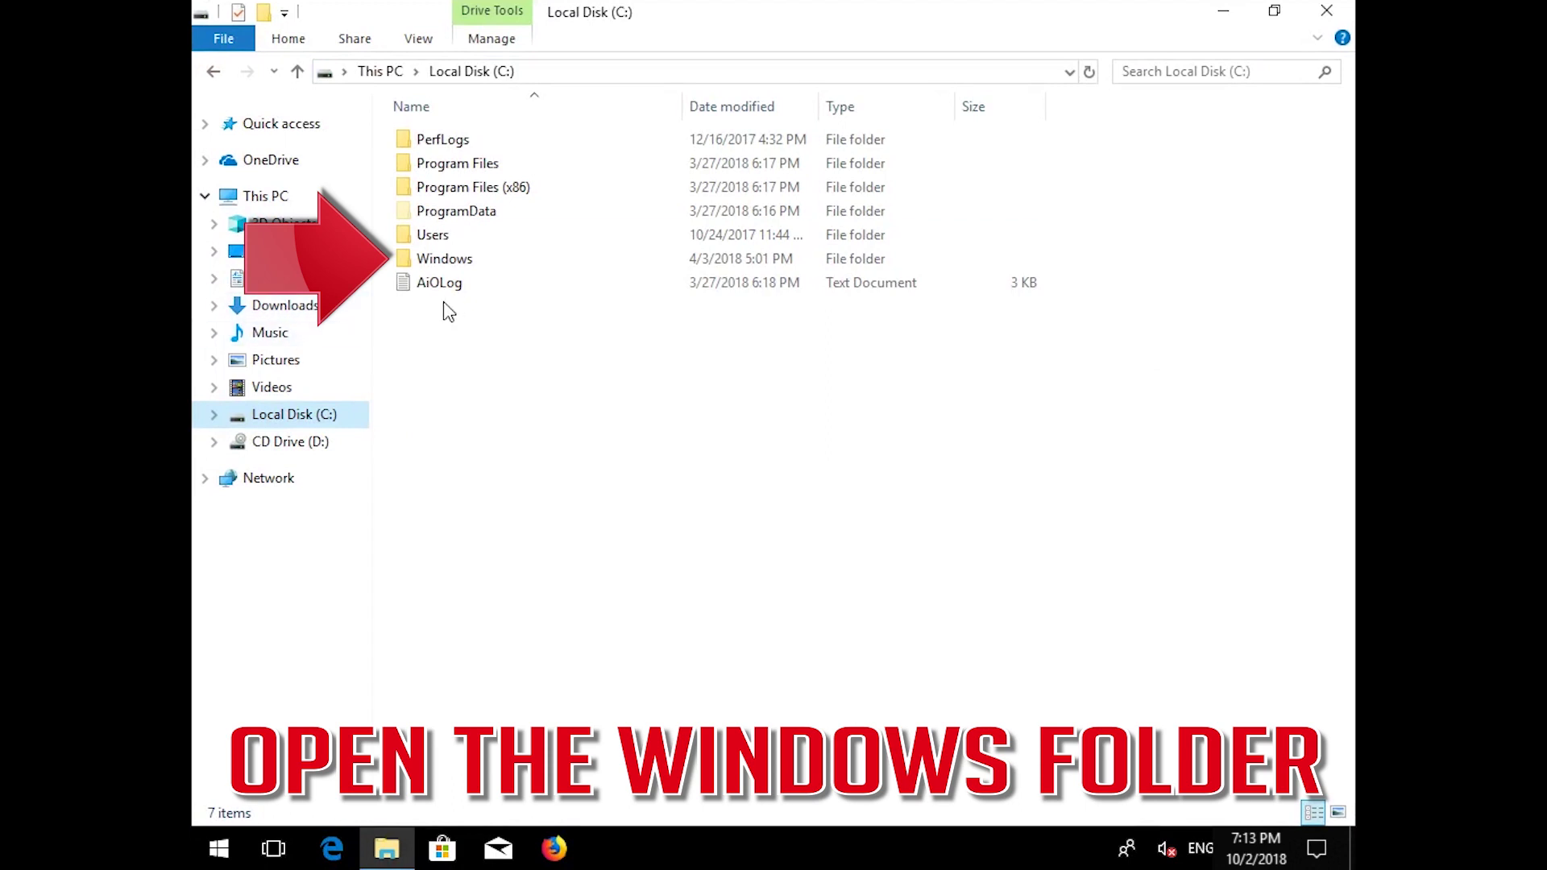
double_click(478, 259)
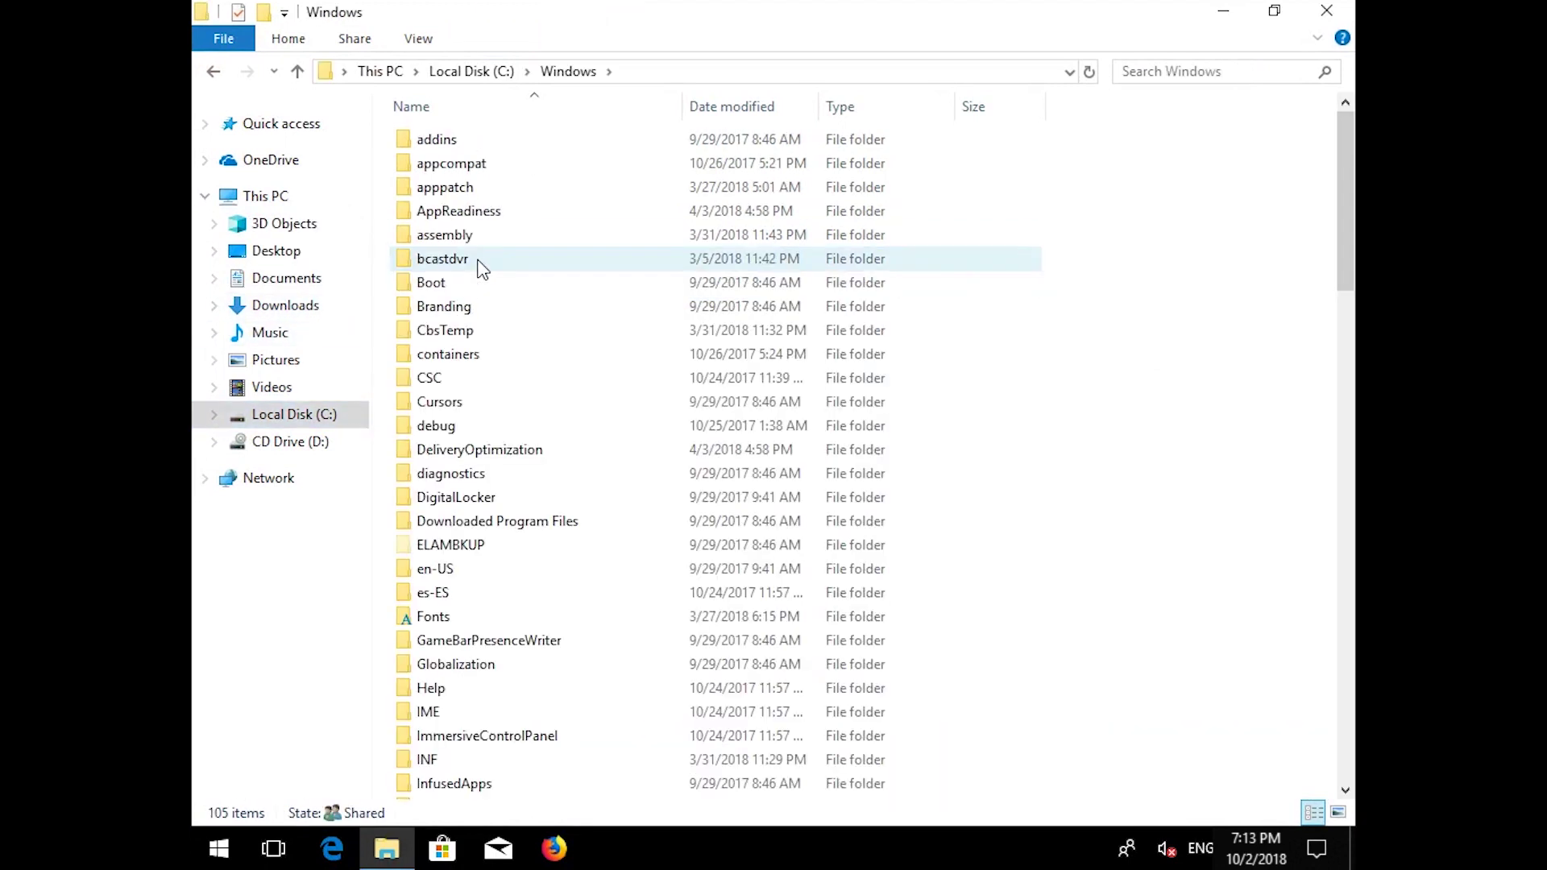
scroll(482, 268, "down", 20)
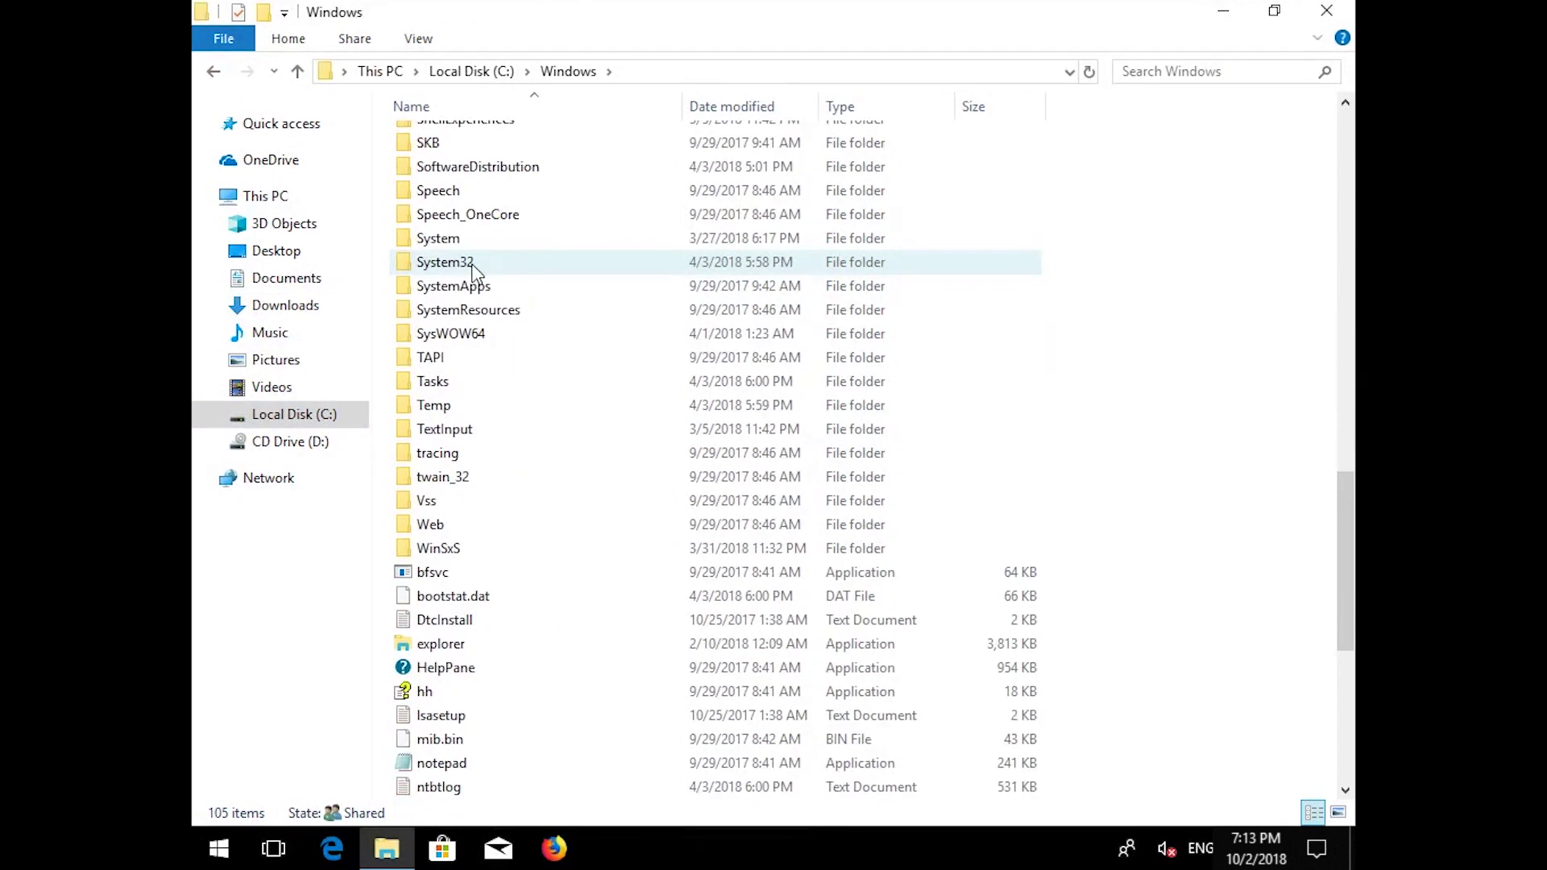
scroll(475, 274, "up", 1)
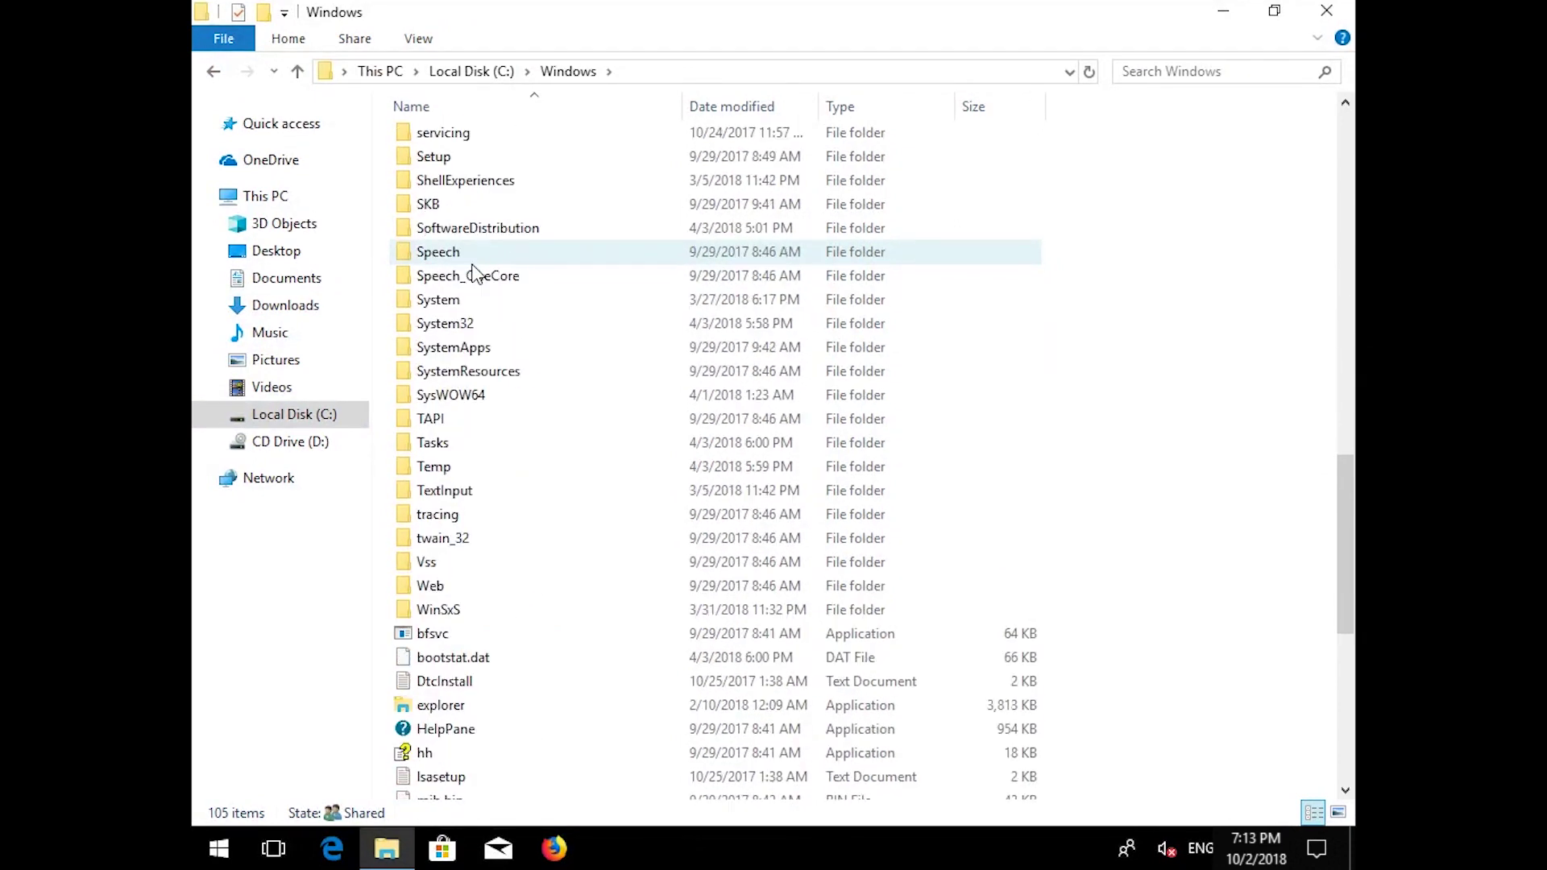
double_click(501, 229)
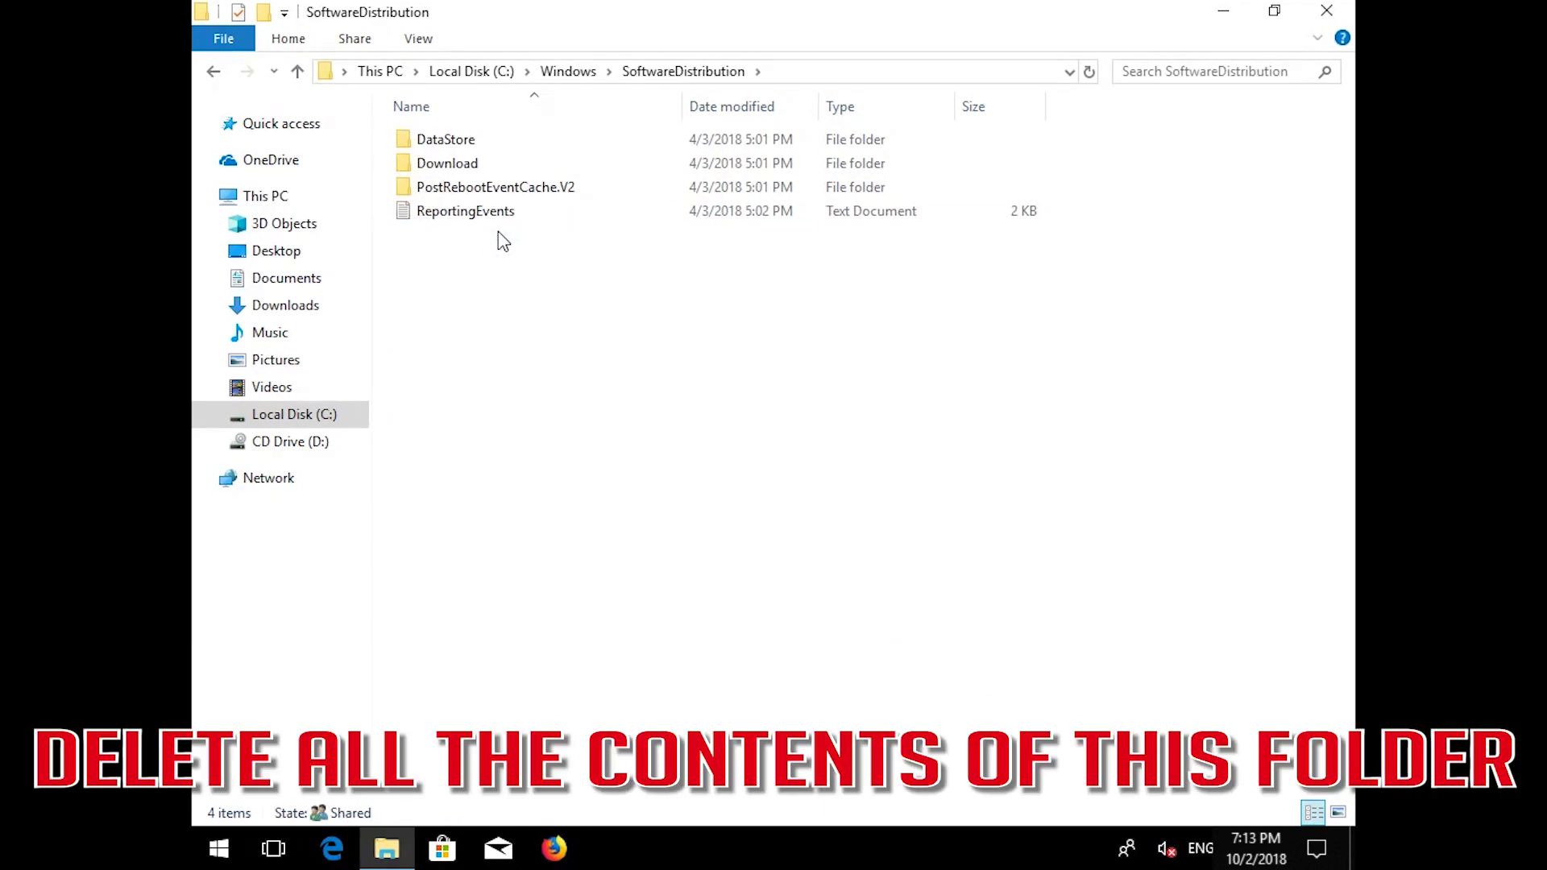
Step: Delete all the contents of the SoftwareDistribution folder and close File Explorer
left_click_drag(496, 349, 463, 143)
key("Delete")
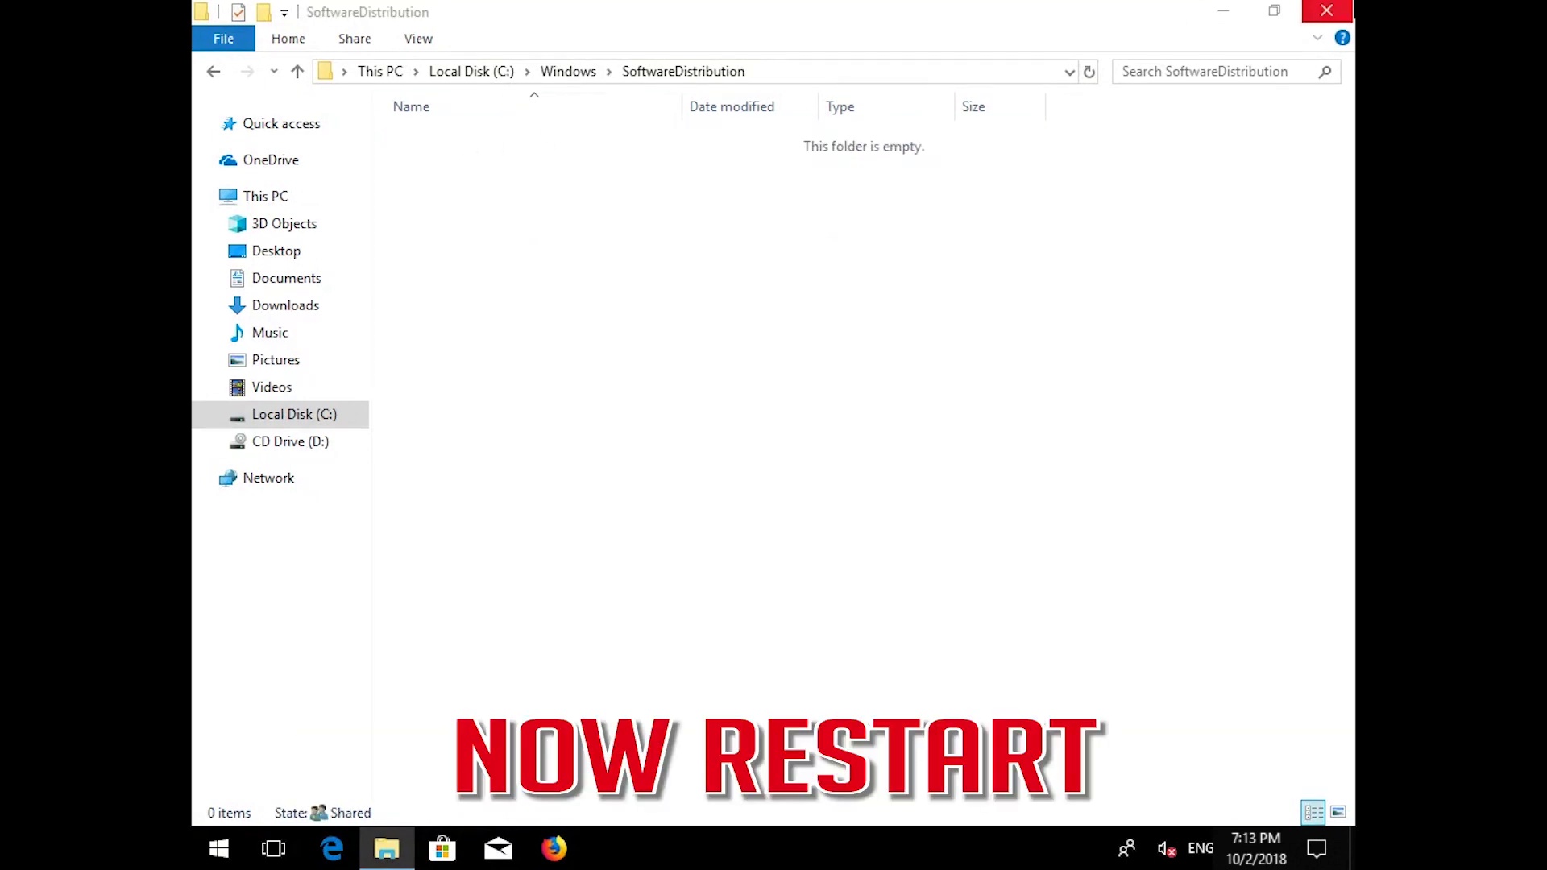
left_click(1325, 10)
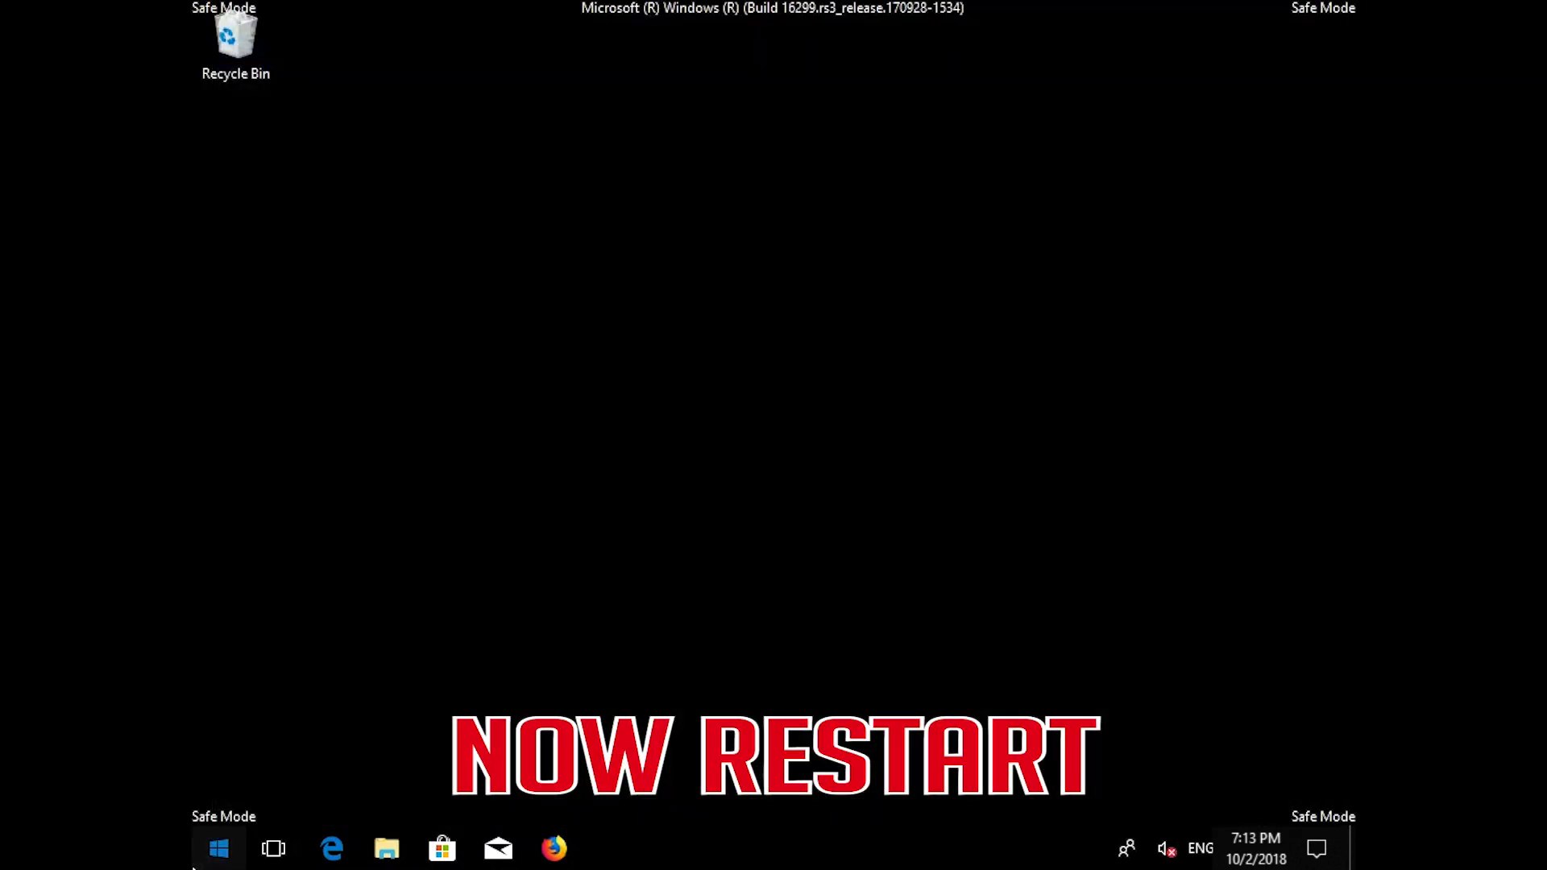
Step: Restart the PC to leave Safe Mode
left_click(206, 834)
left_click(211, 808)
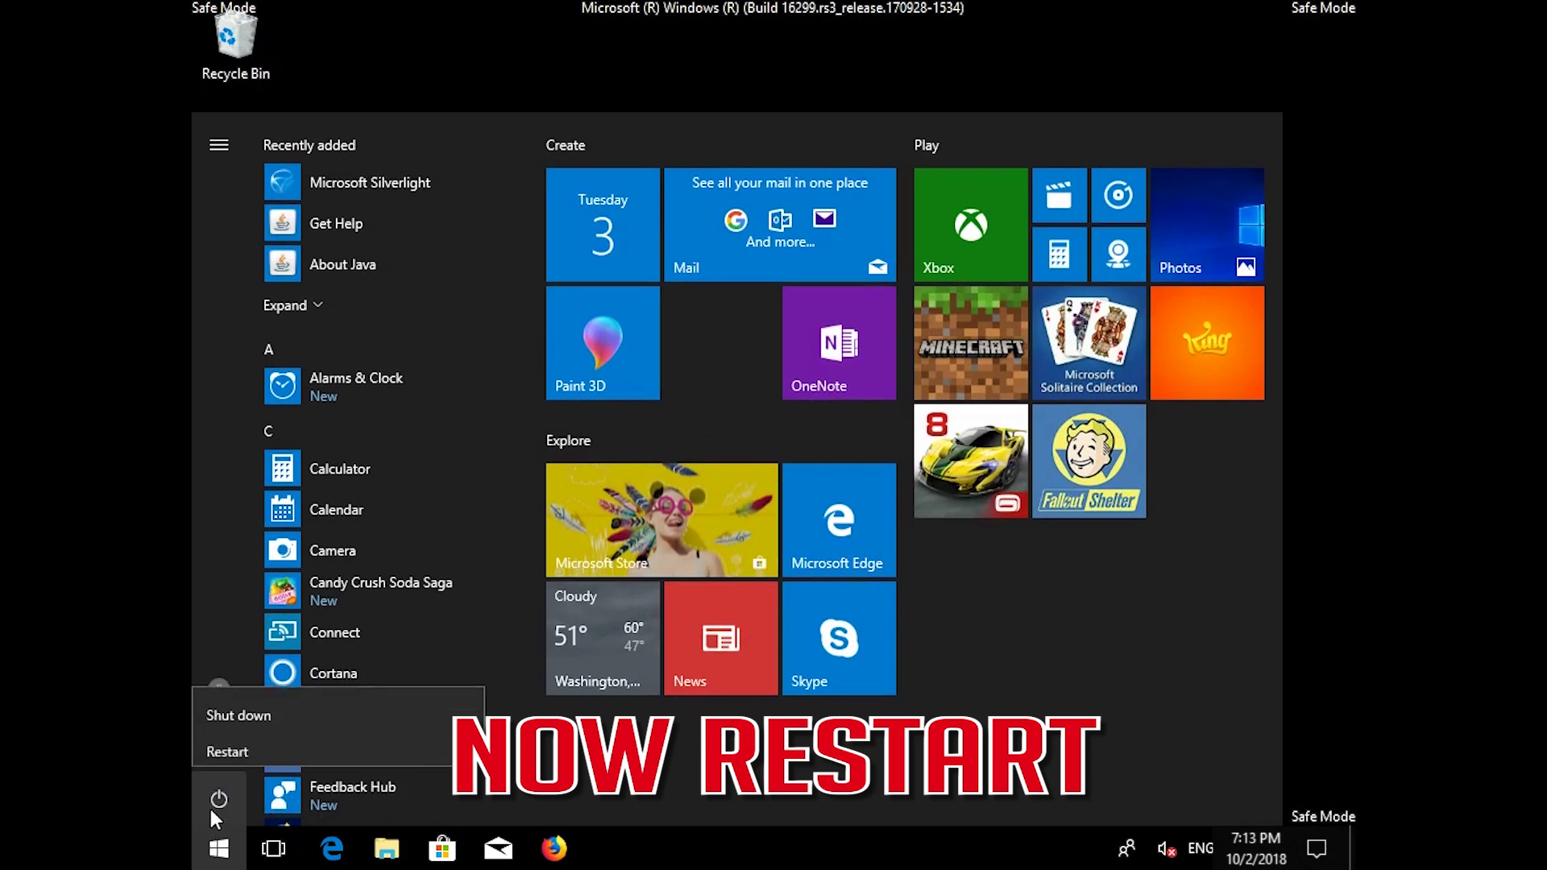
left_click(241, 746)
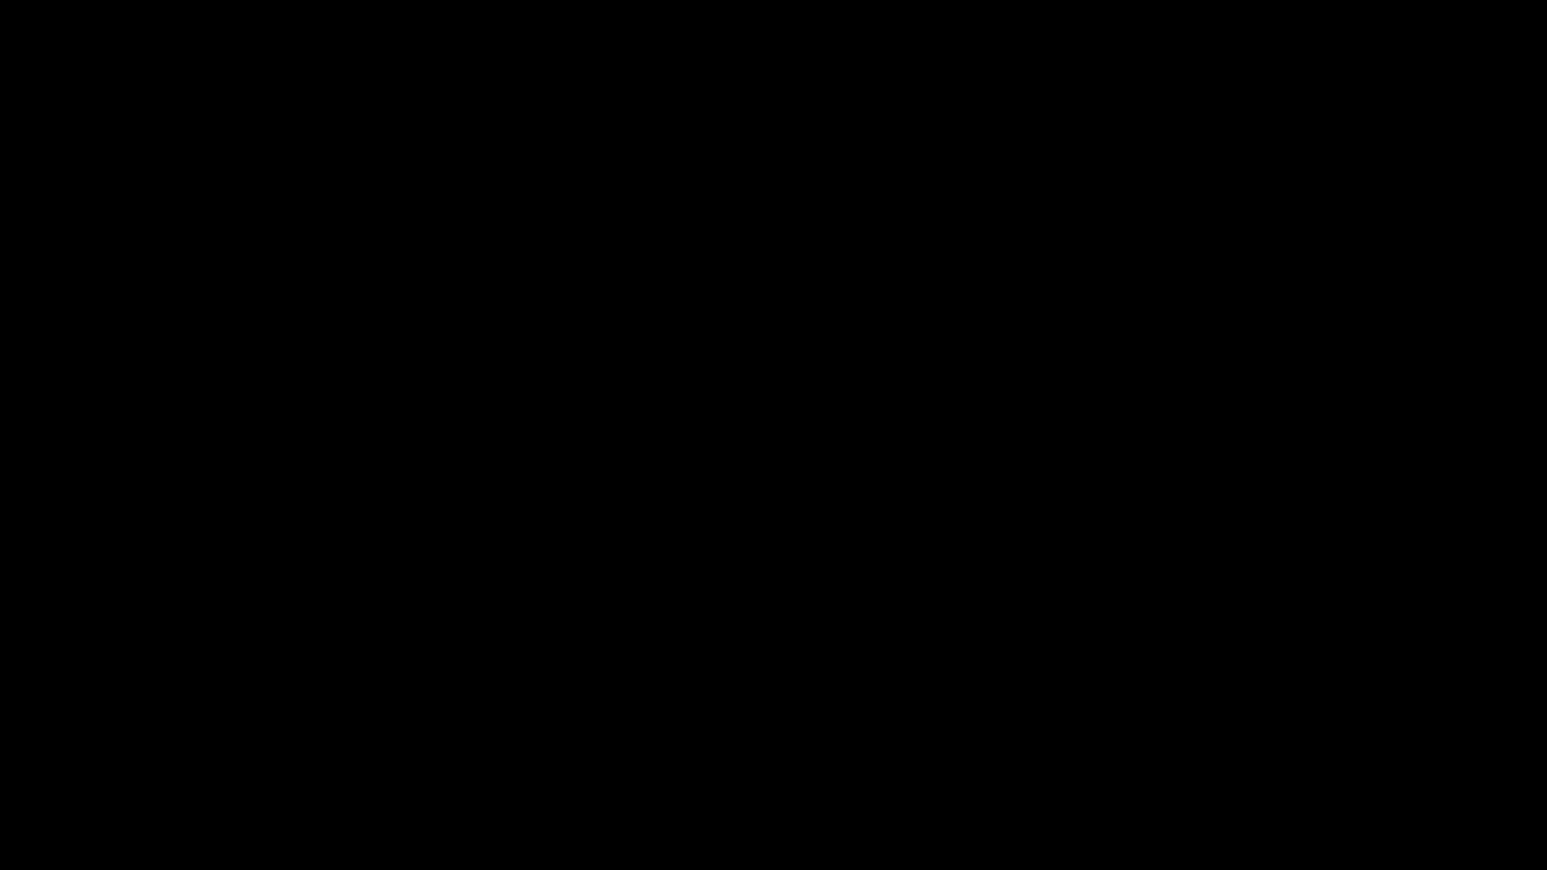